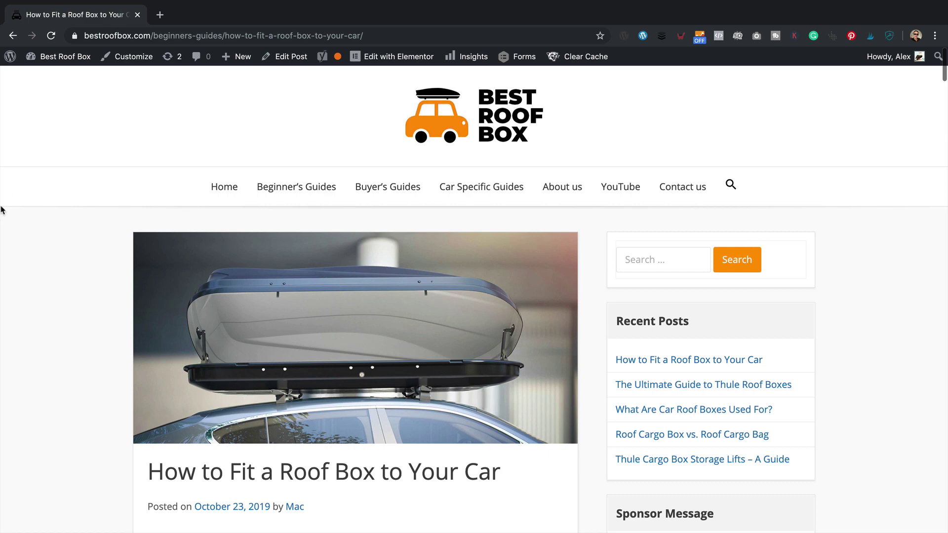
scroll(120, 212, down, 5)
scroll(417, 238, up, 5)
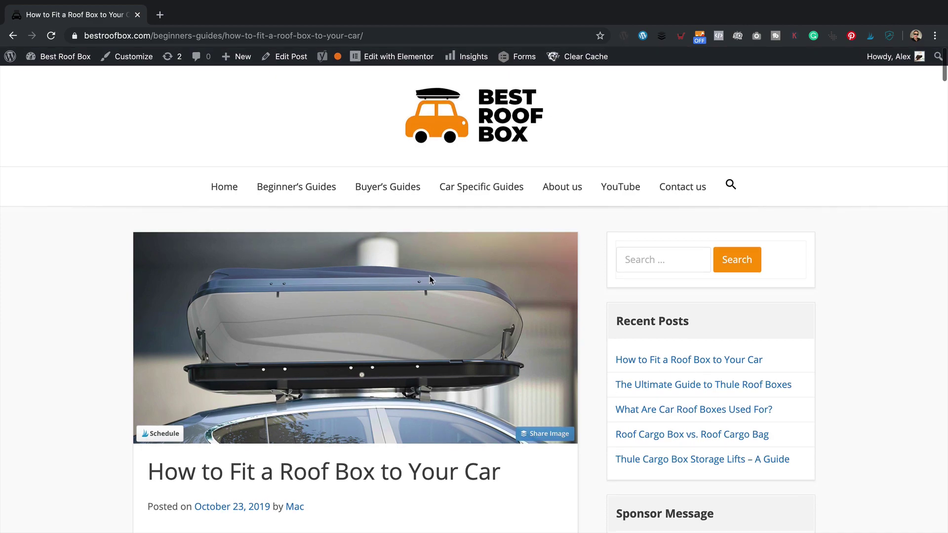
scroll(250, 178, down, 5)
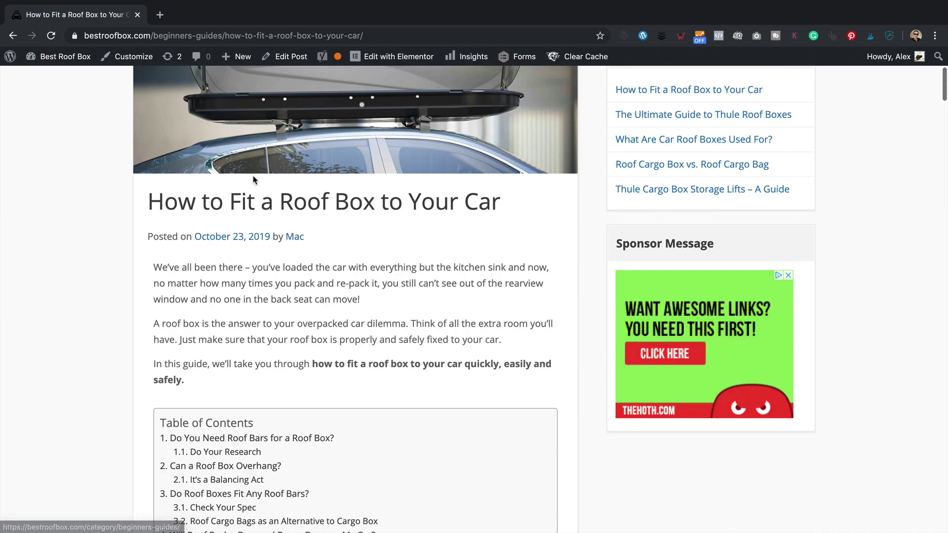
scroll(252, 178, up, 5)
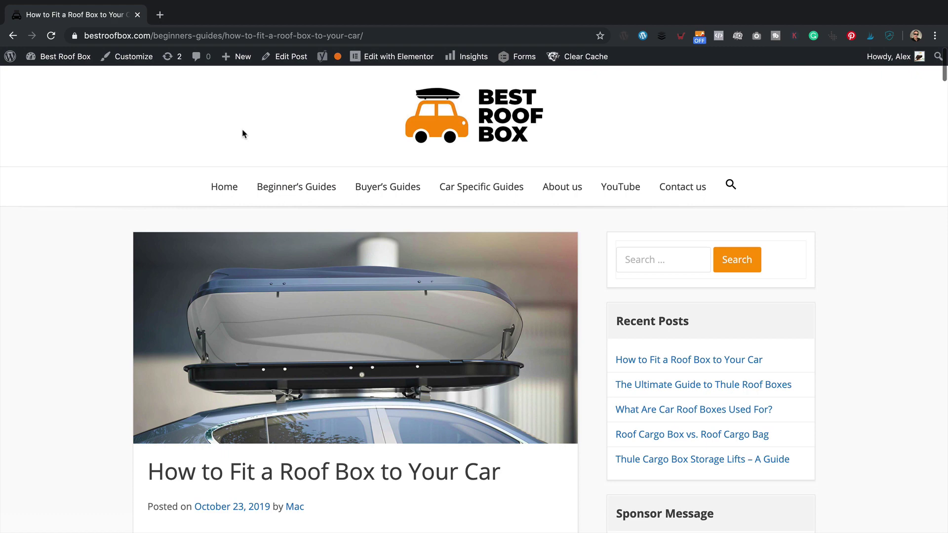
Find the Add to All plugin in the site's plugin directory by searching "add to all", then install and activate it
mouse_move(58, 57)
click(60, 76)
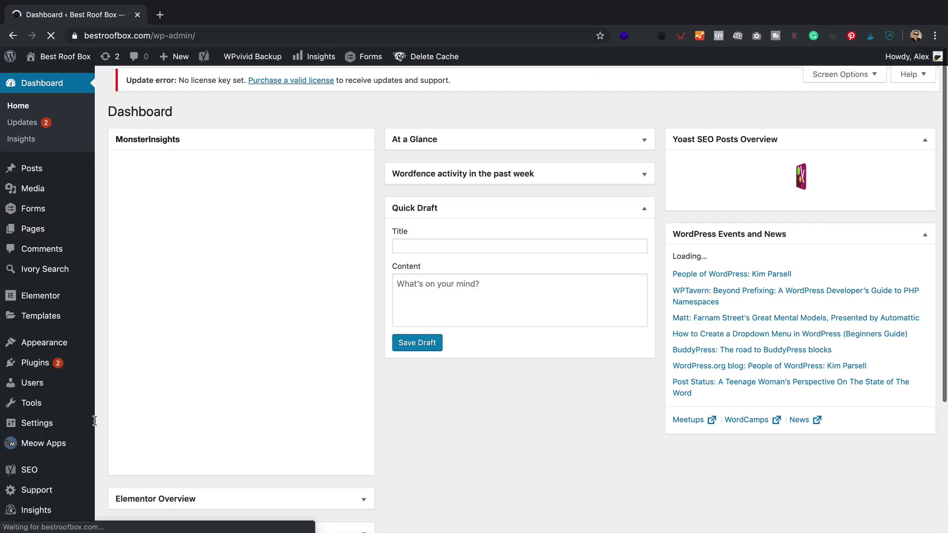
mouse_move(45, 364)
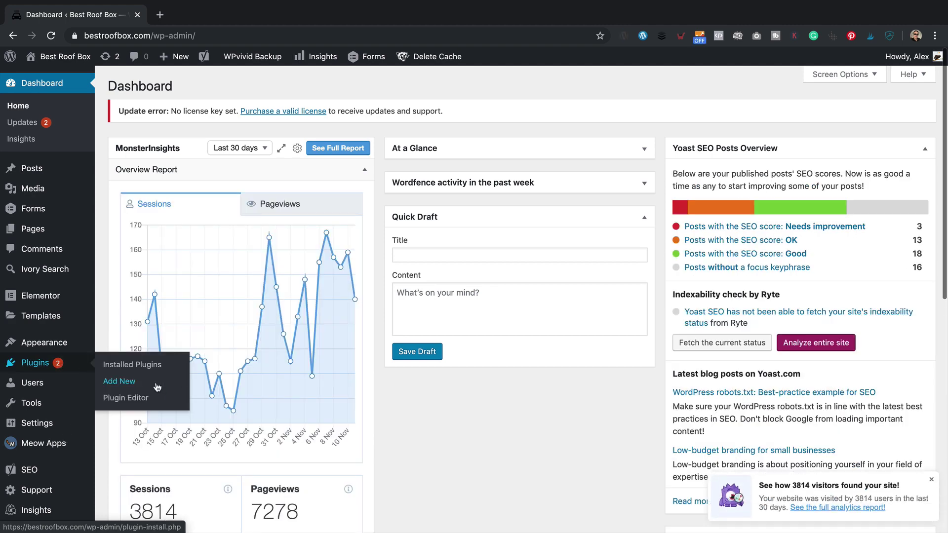
click(157, 387)
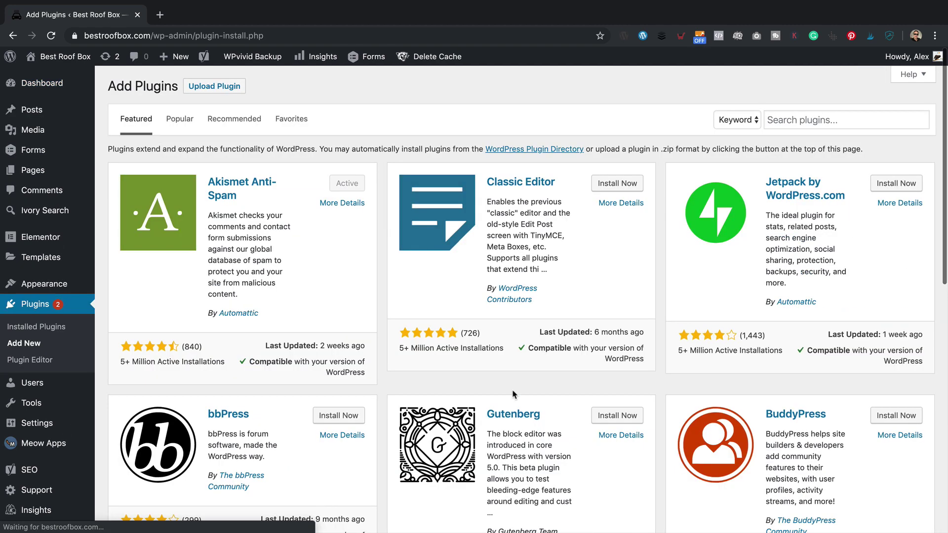
click(792, 119)
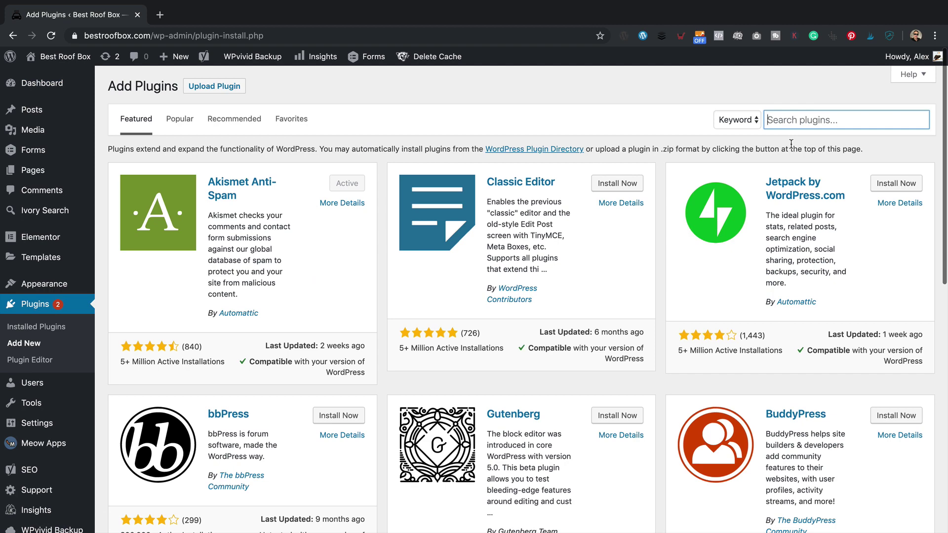
text(add to all)
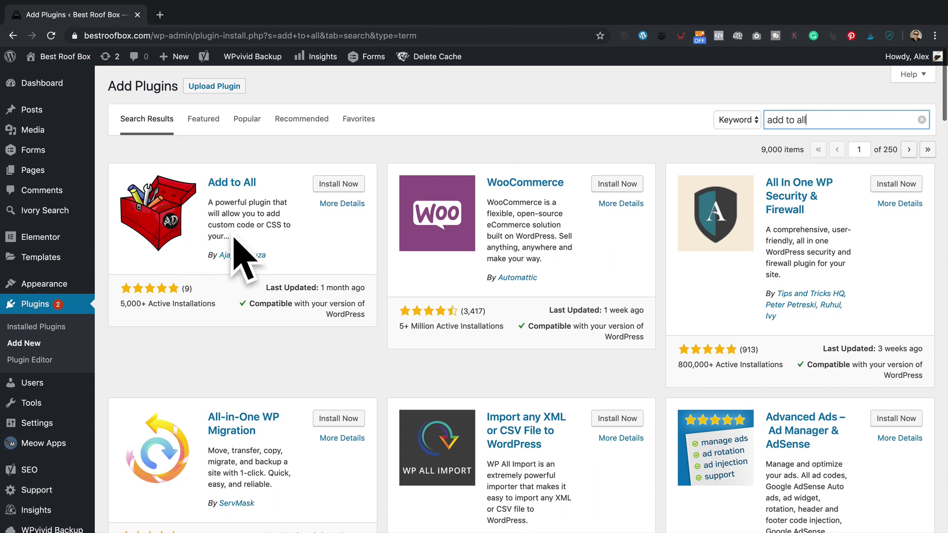
click(339, 184)
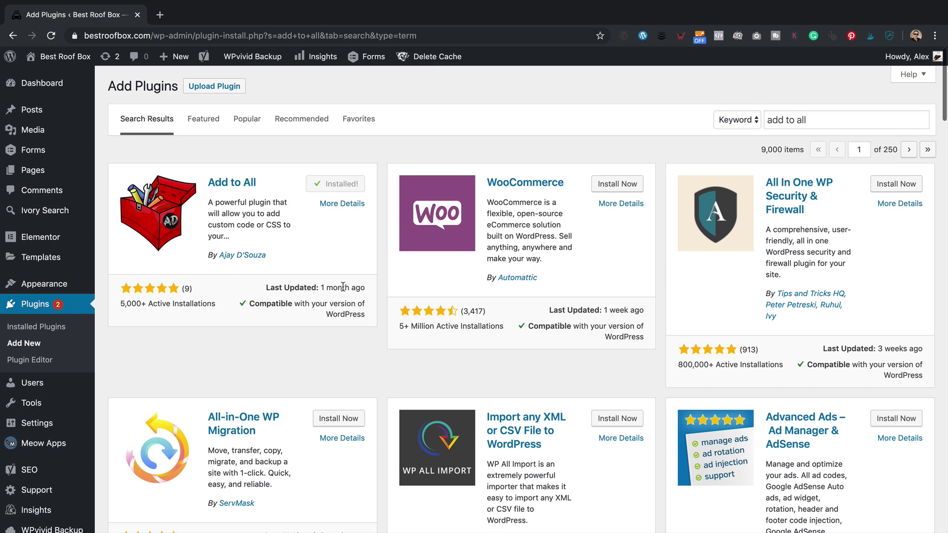
click(352, 186)
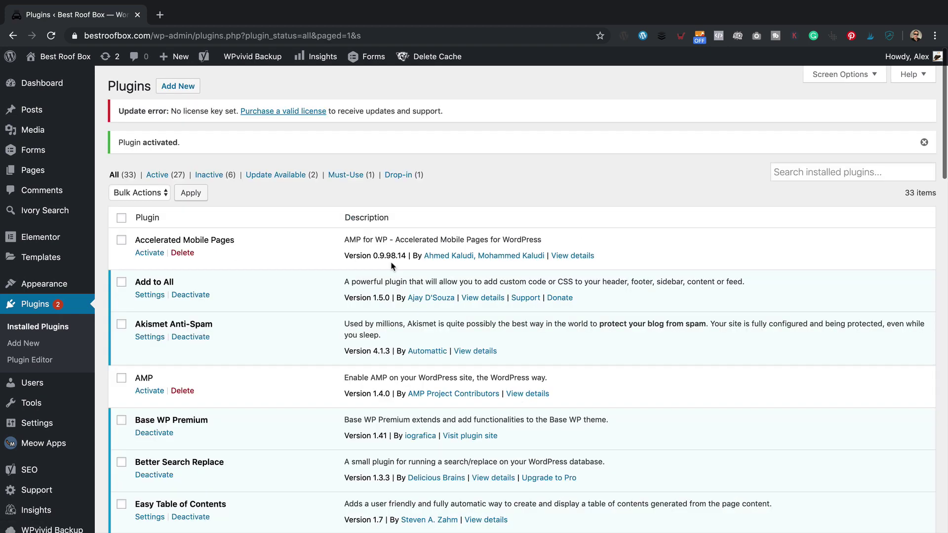
In the Add to All content settings, enable adding HTML before the content under Single posts views
click(150, 295)
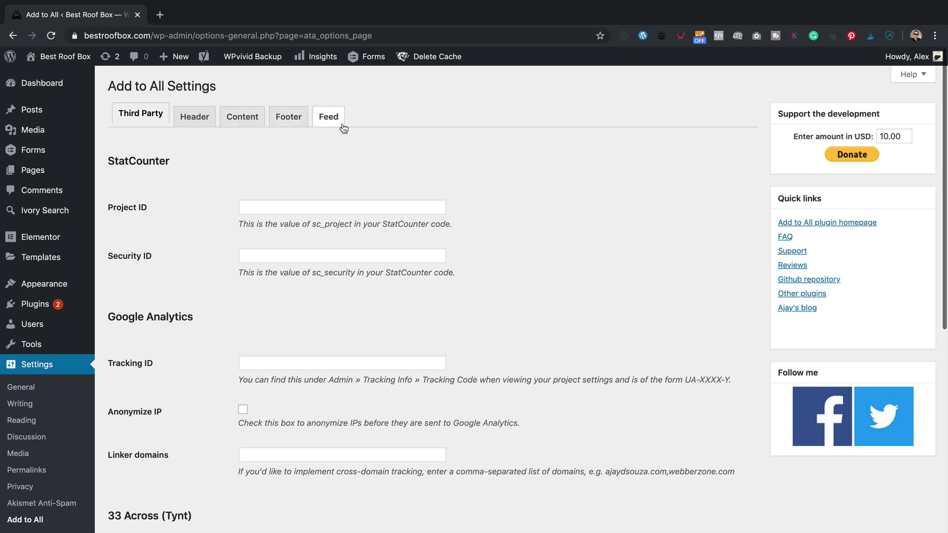
click(243, 115)
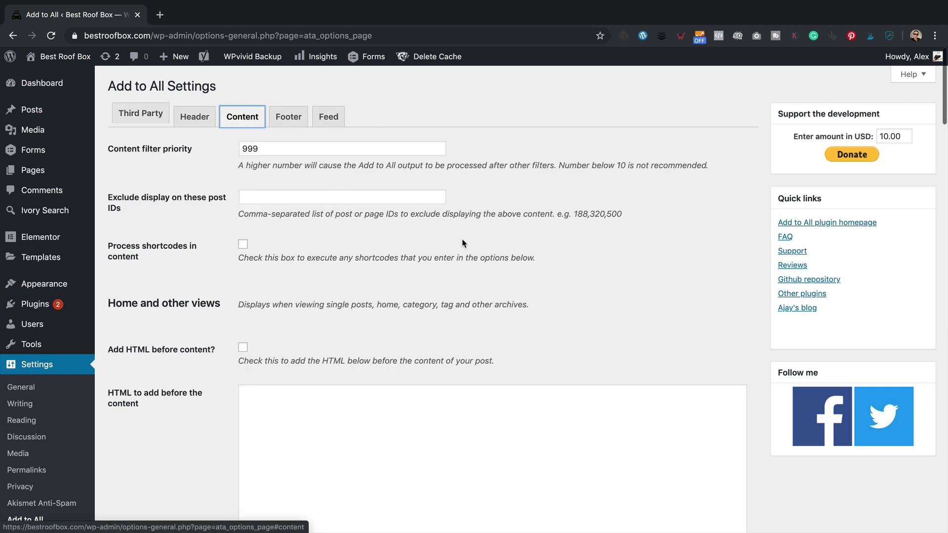
scroll(457, 241, down, 5)
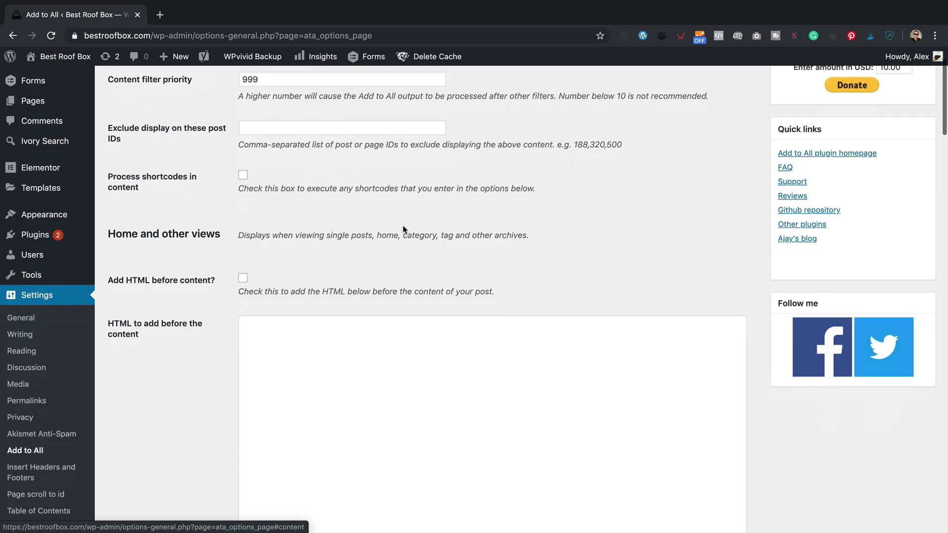
scroll(464, 255, up, 2)
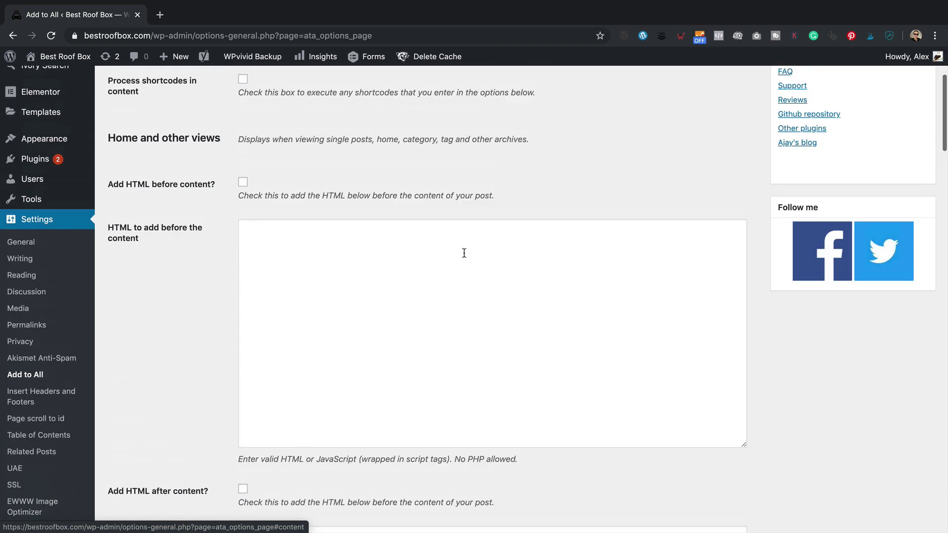
scroll(277, 182, down, 5)
scroll(276, 182, up, 5)
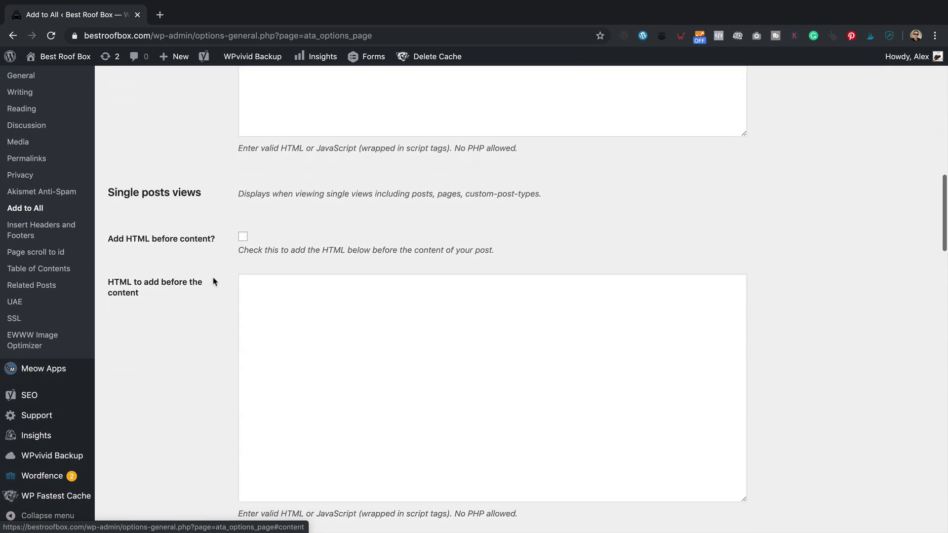
scroll(390, 332, down, 1)
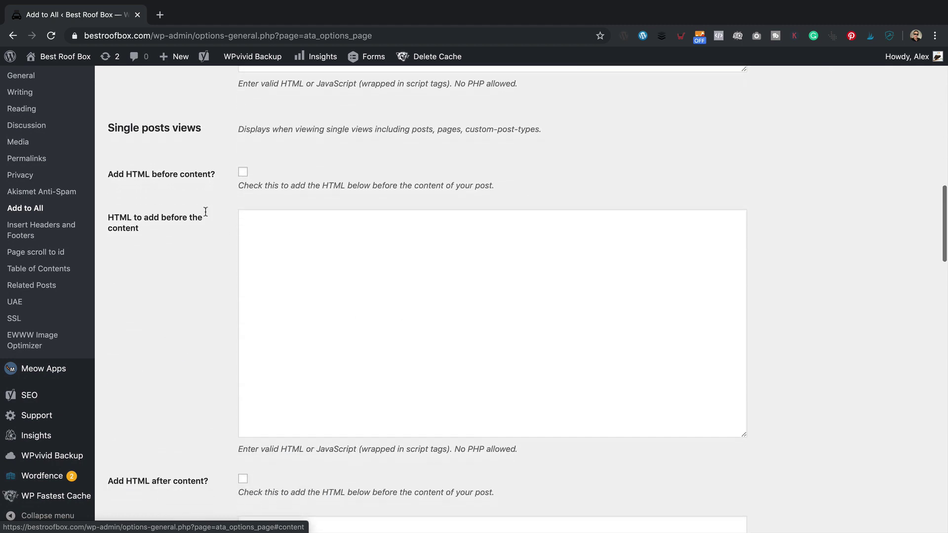
click(243, 172)
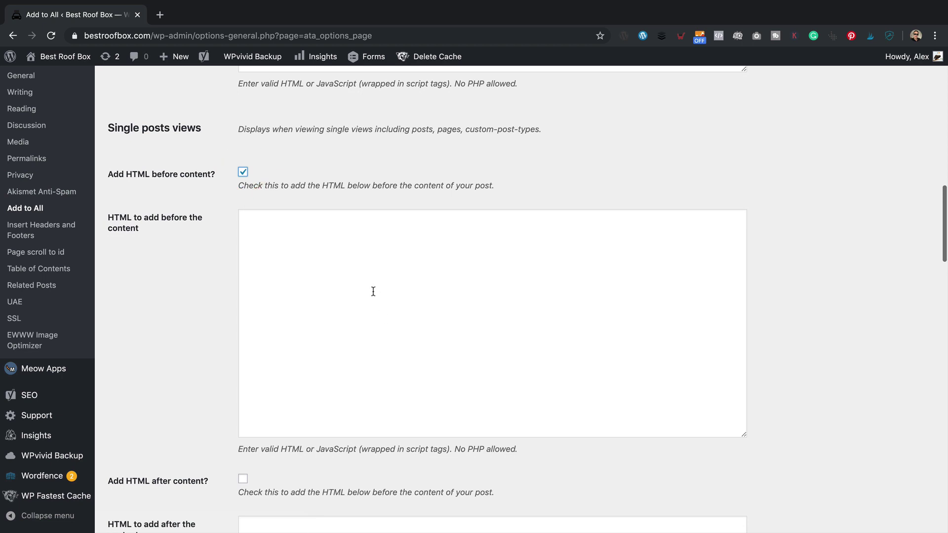
Enter affiliate disclaimer HTML in an "affiliatedisclaimer" div, headed "We're an affiliate", as the single posts views' before-content HTML and save the settings
click(291, 230)
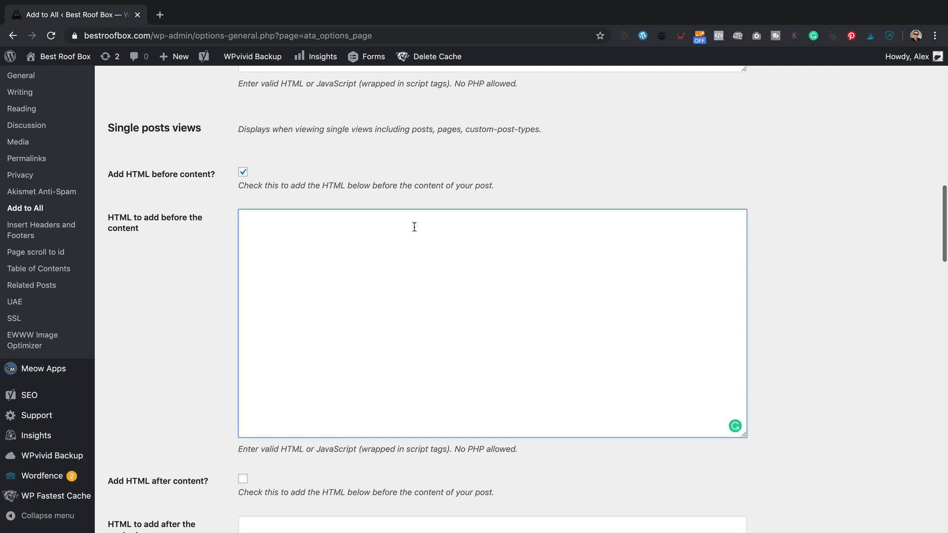
text(<div class="affiliatedisclaimer"><p><strong>We're an affiliate </strong></p><p>We hope you love the products we recommend! Just so you know, we may collect a share of sales or other compensation from the links on this page. Thank you if you use our links, we really appreciate it!</p></div>)
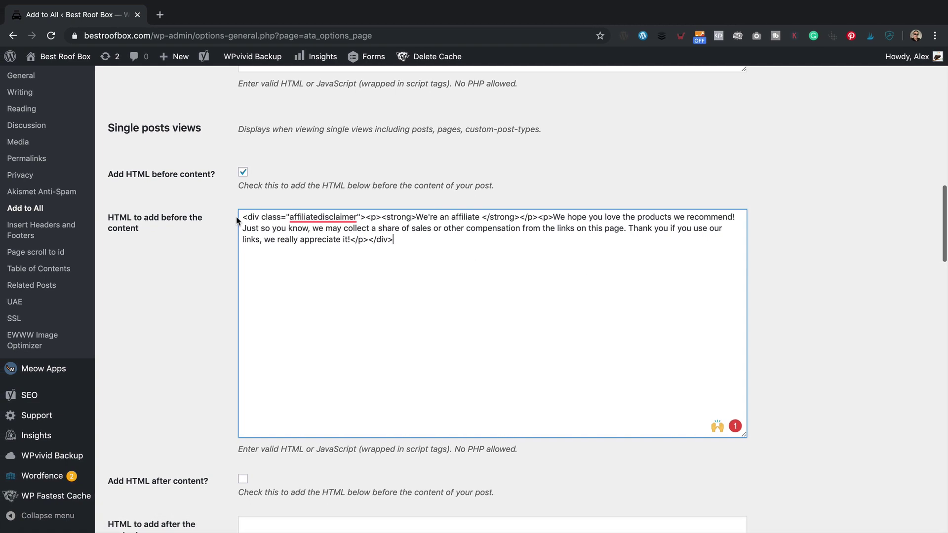
drag(242, 217, 366, 216)
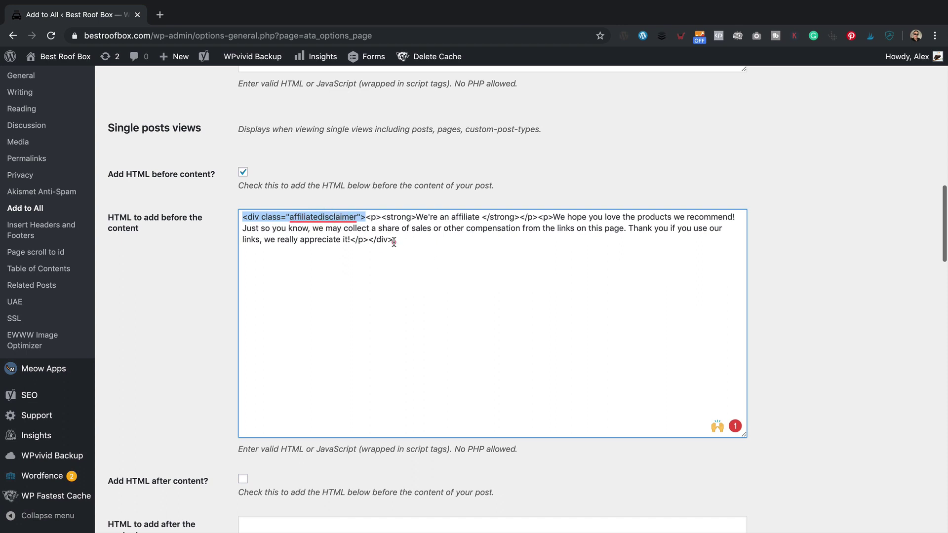
drag(394, 241, 368, 241)
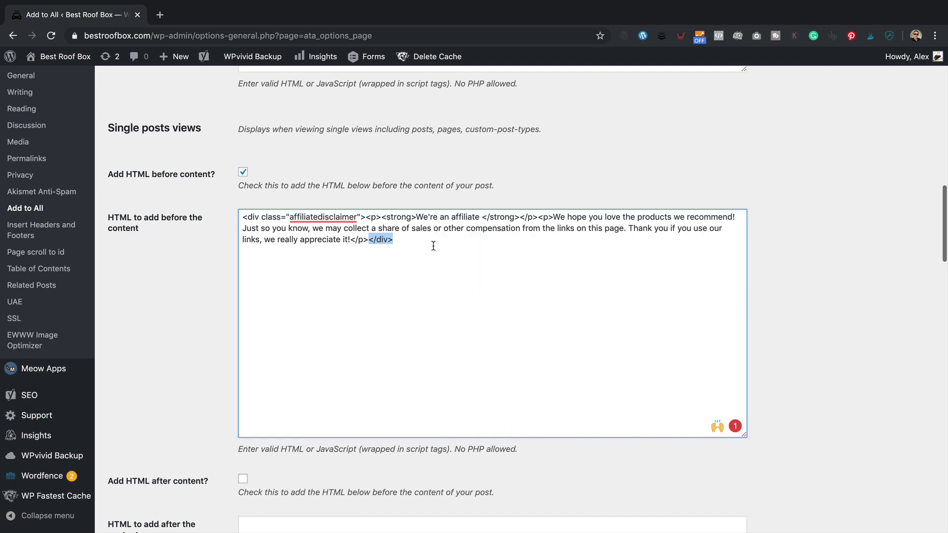
drag(366, 217, 242, 220)
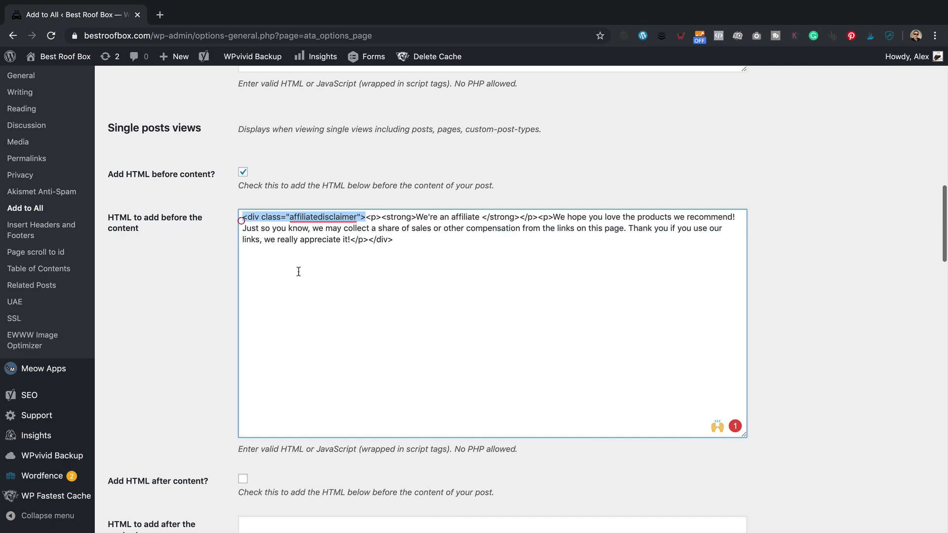
click(398, 290)
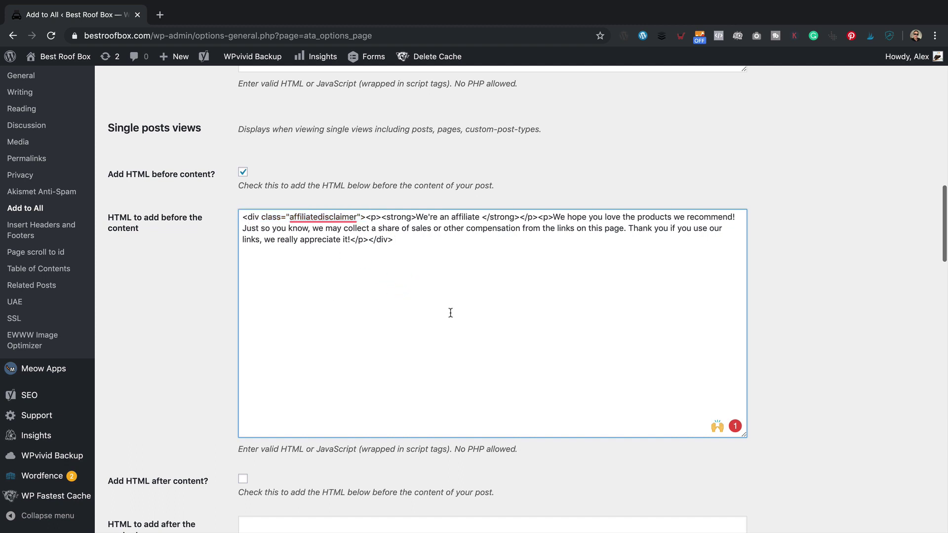
scroll(199, 227, down, 20)
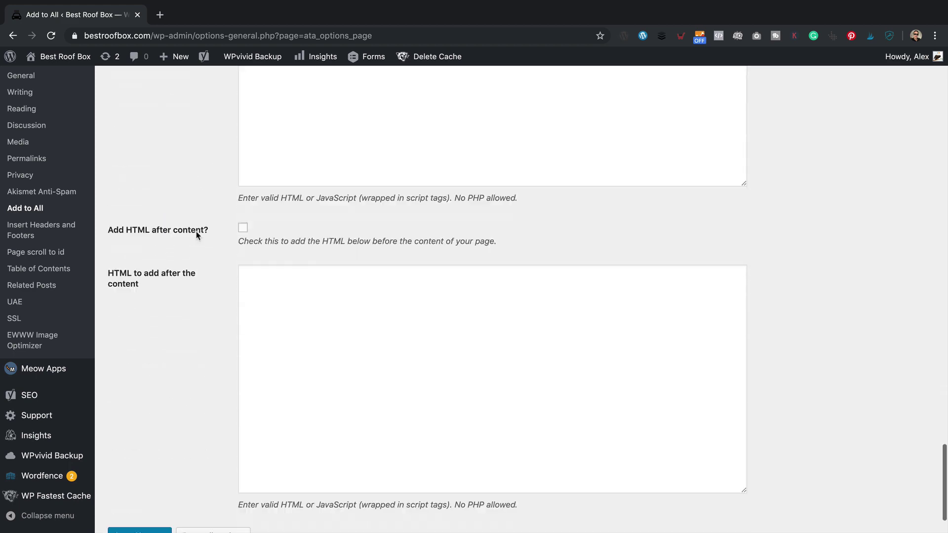
scroll(197, 235, down, 3)
click(150, 472)
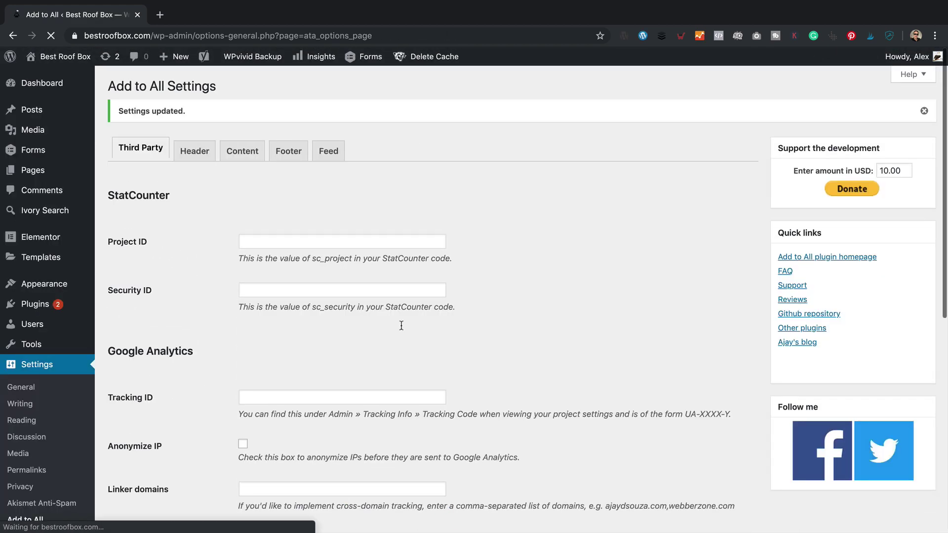
Return to the content settings and review the saved disclaimer's heading and paragraph text under Single posts views
scroll(321, 183, down, 1)
click(244, 124)
scroll(460, 235, down, 15)
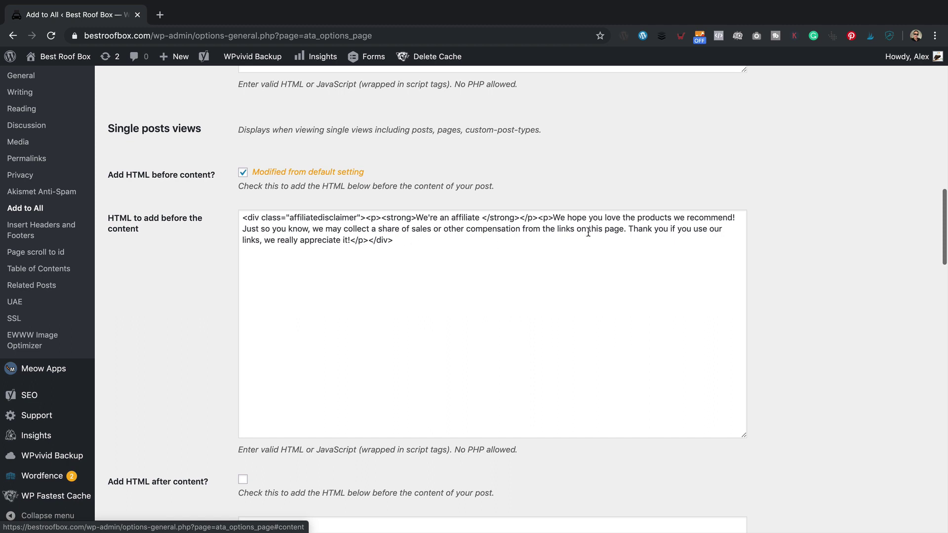
drag(553, 217, 363, 249)
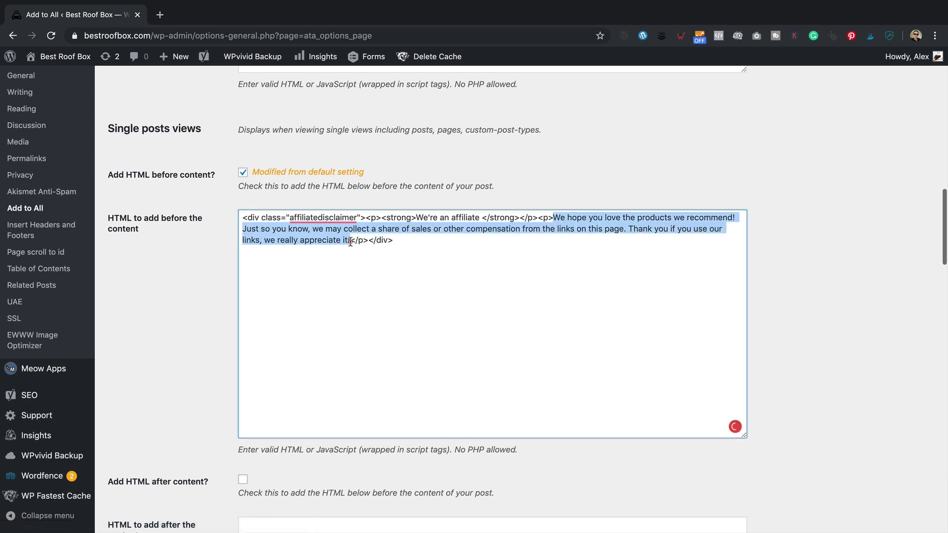
drag(424, 217, 480, 217)
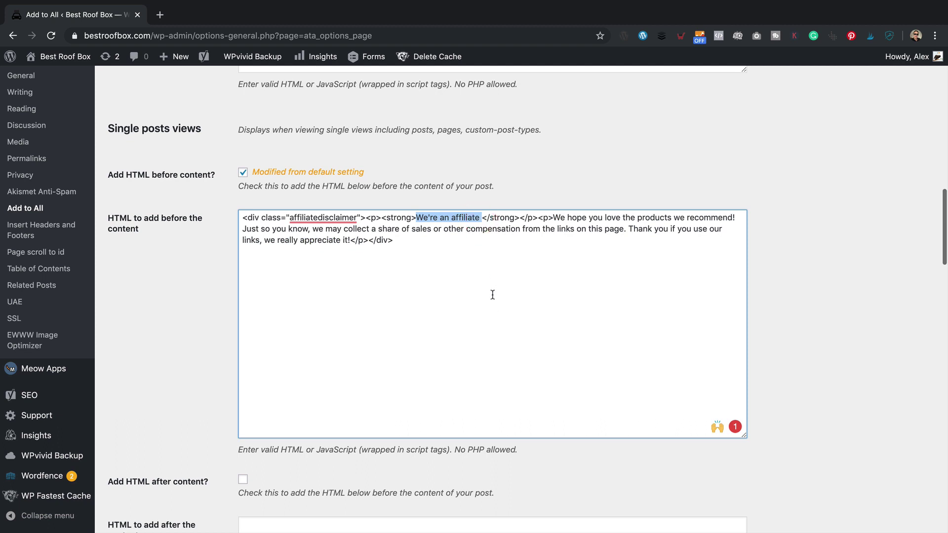
click(493, 295)
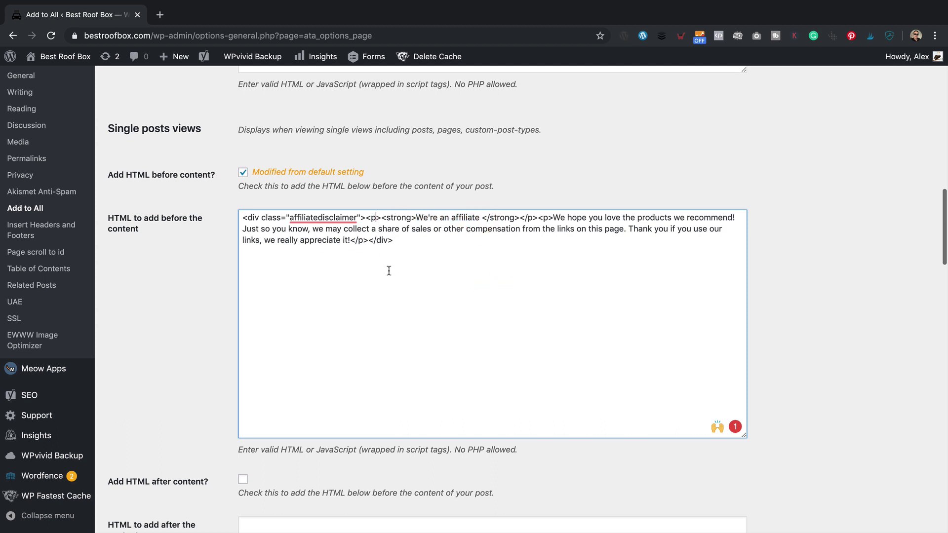
Change the opening and closing p tags around "We're an affiliate" to h3 in the disclaimer HTML
key(BackSpace)
text(h3)
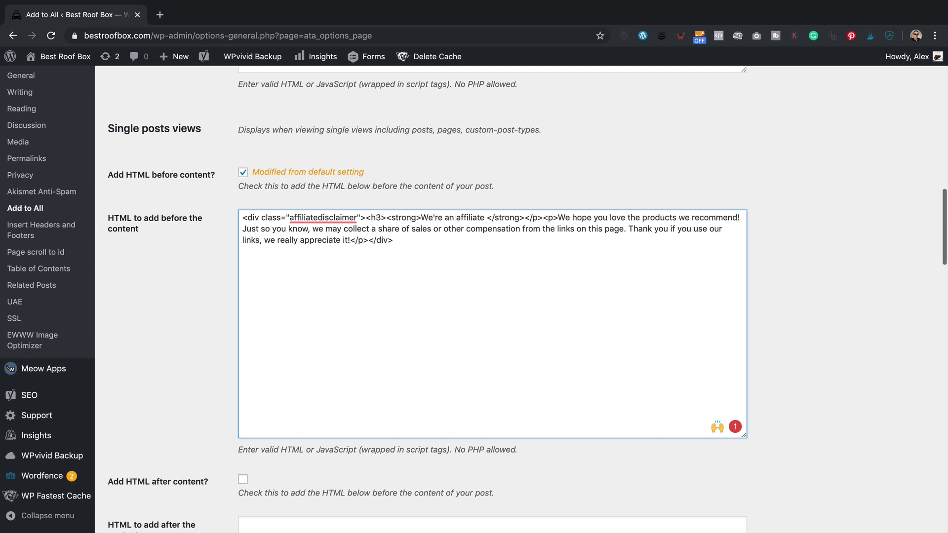
key(Right)
key(Right)
key(Right)
key(Right)
key(Right)
key(Right)
key(Right)
key(Right)
key(Right)
key(Right)
key(Right)
key(Right)
key(Right)
key(Right)
key(Right)
key(Right)
key(Right)
key(Right)
key(Right)
key(Right)
key(BackSpace)
text(h3)
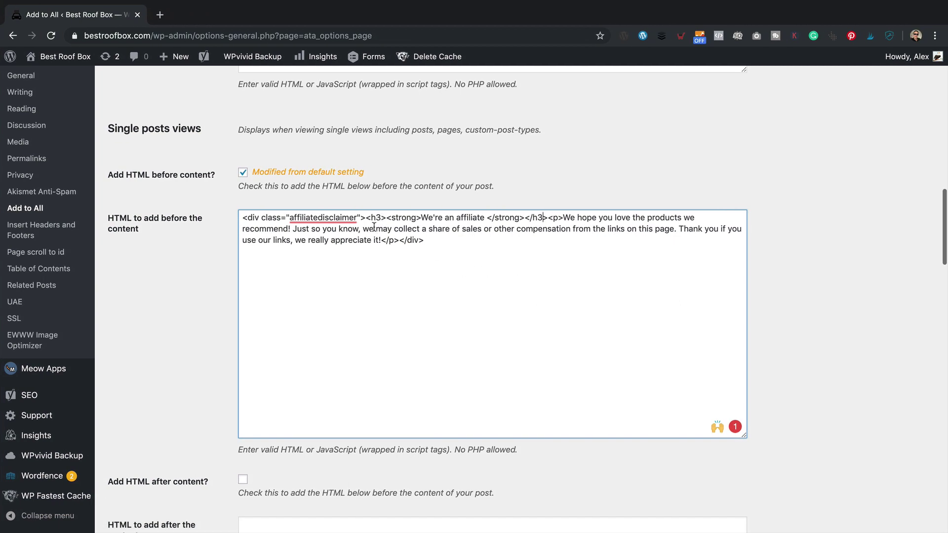
Change the h3 tags around "We're an affiliate" back to p tags in the disclaimer HTML
key(BackSpace)
key(BackSpace)
text(p)
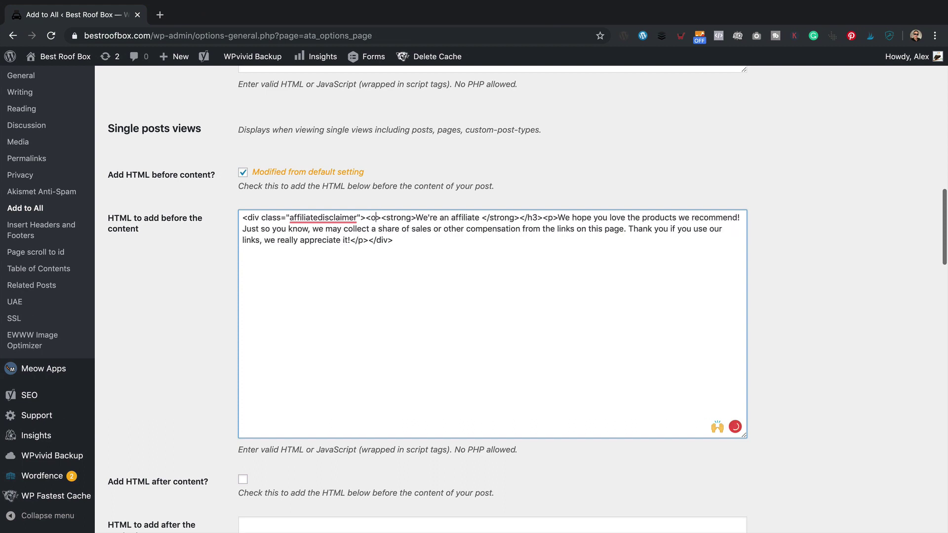
click(539, 218)
key(BackSpace)
key(BackSpace)
text(p)
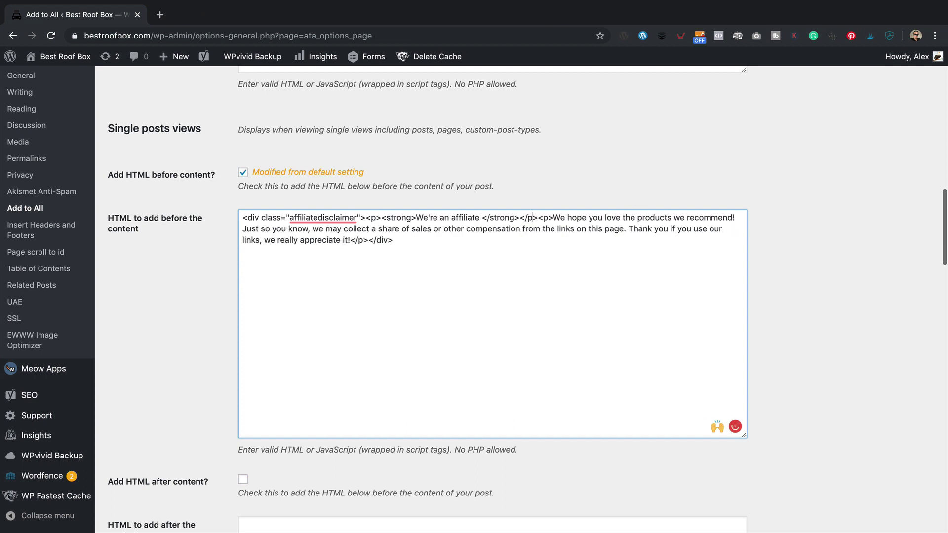
Save the changes to the Add to All settings
scroll(487, 141, up, 1)
scroll(487, 142, down, 9)
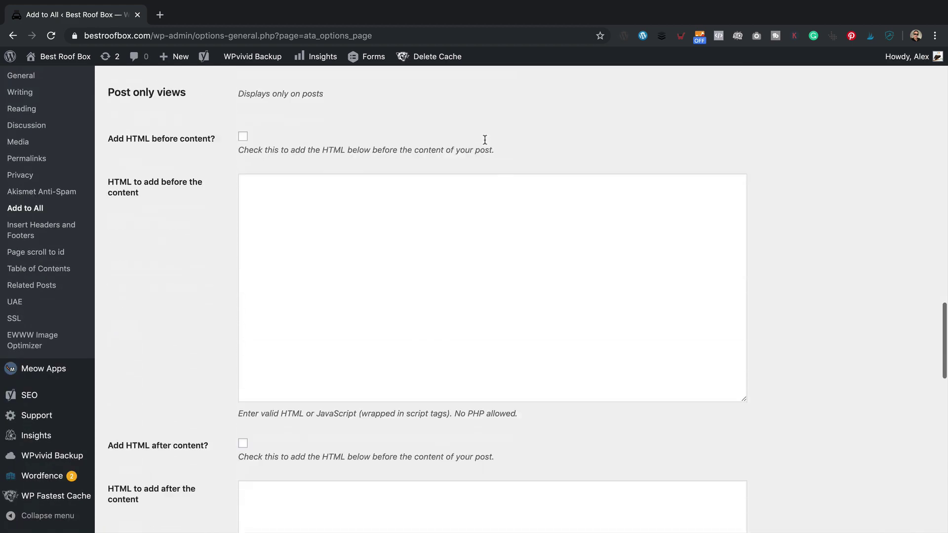
scroll(490, 144, down, 6)
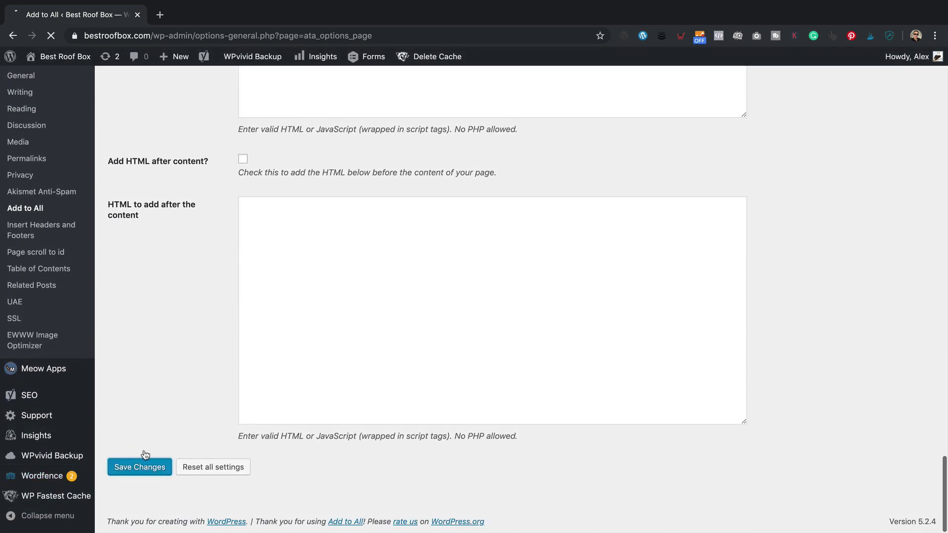
Save the Add to All settings and open the live site in another tab to check the disclaimer on the homepage
click(140, 467)
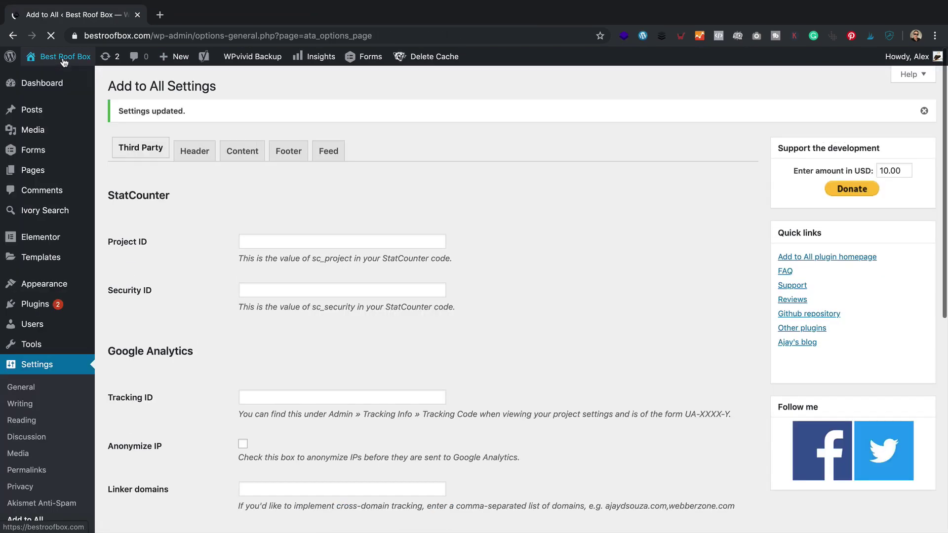
mouse_move(64, 61)
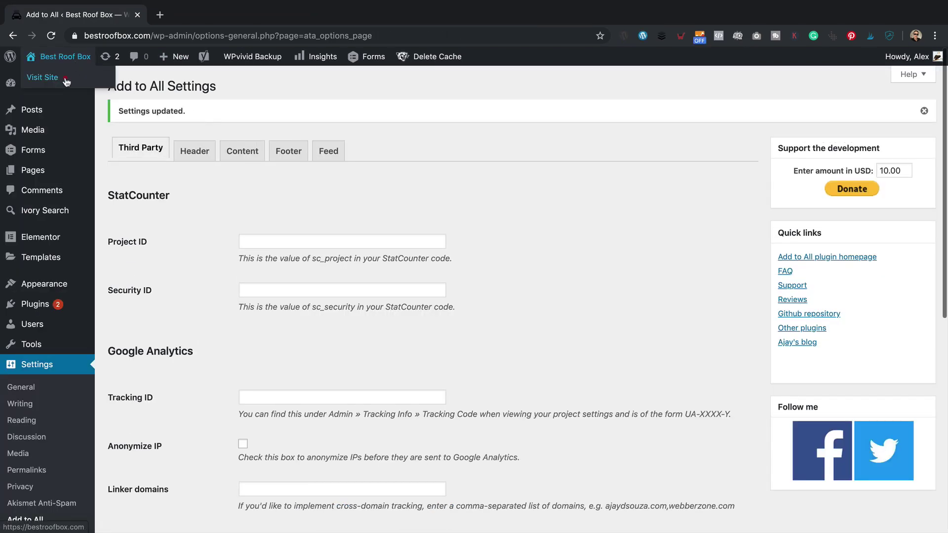
right_click(65, 78)
click(129, 83)
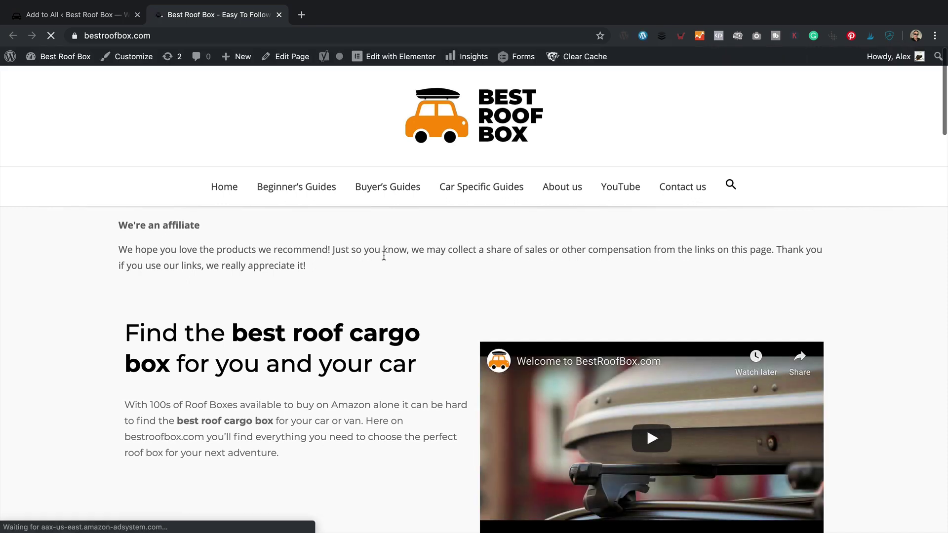
drag(326, 268, 89, 207)
click(214, 232)
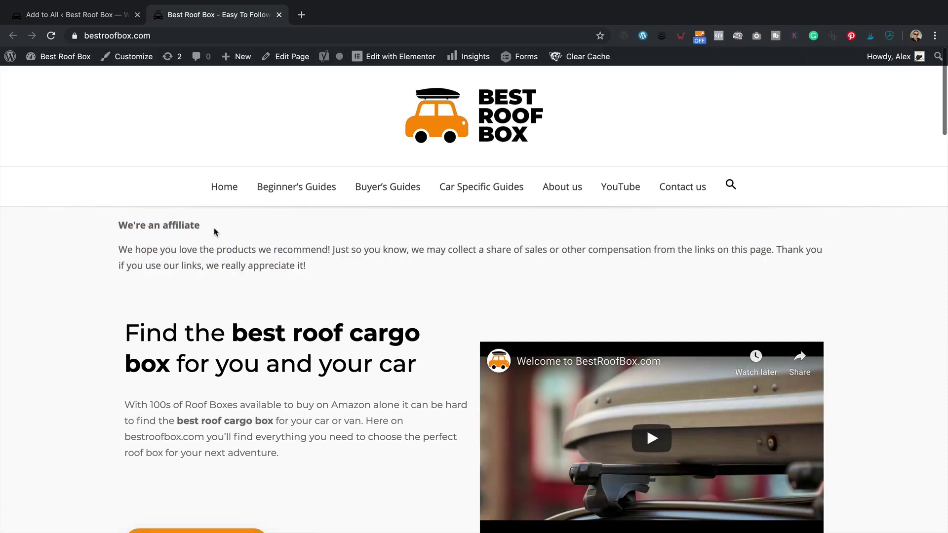
scroll(321, 218, down, 1)
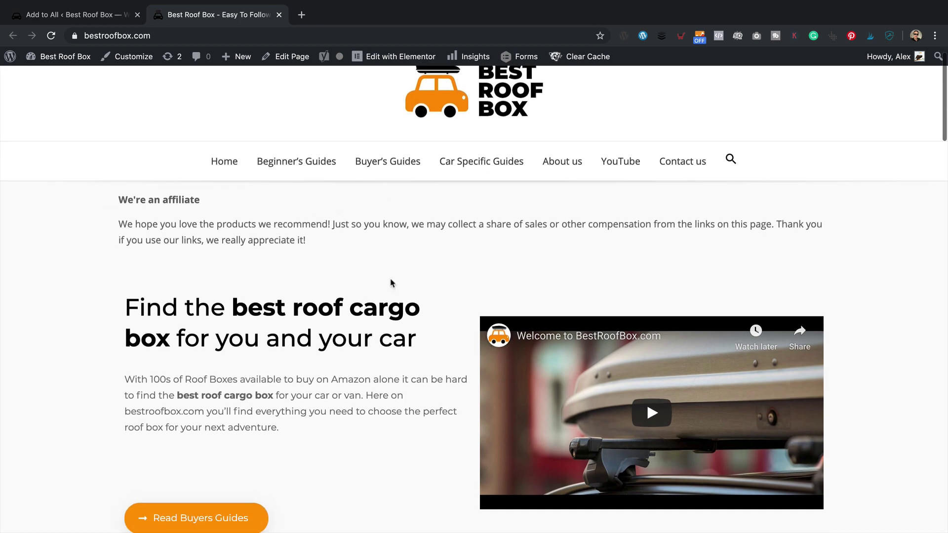
Check the disclaimer in the "How to Fit a Roof Box to Your Car" post and return to the site's homepage
scroll(390, 283, down, 10)
click(297, 293)
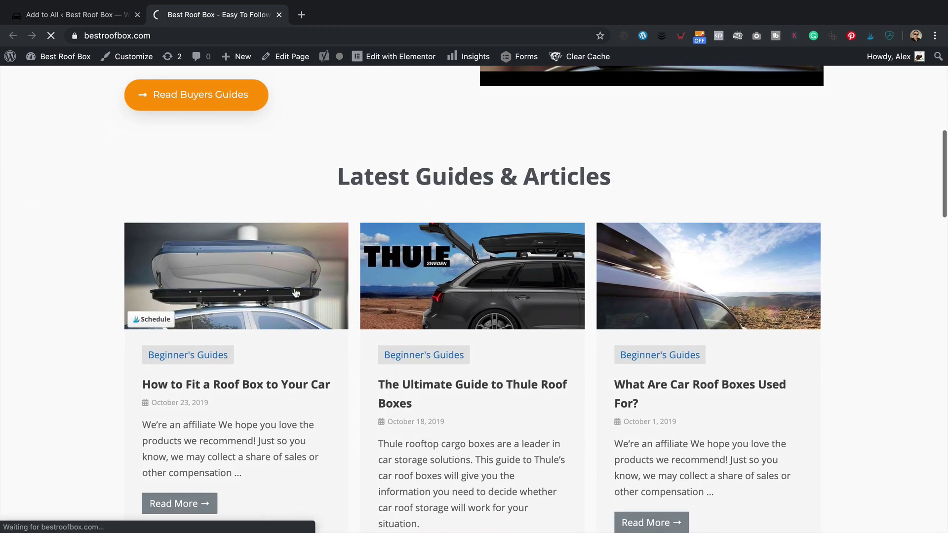
scroll(301, 292, down, 10)
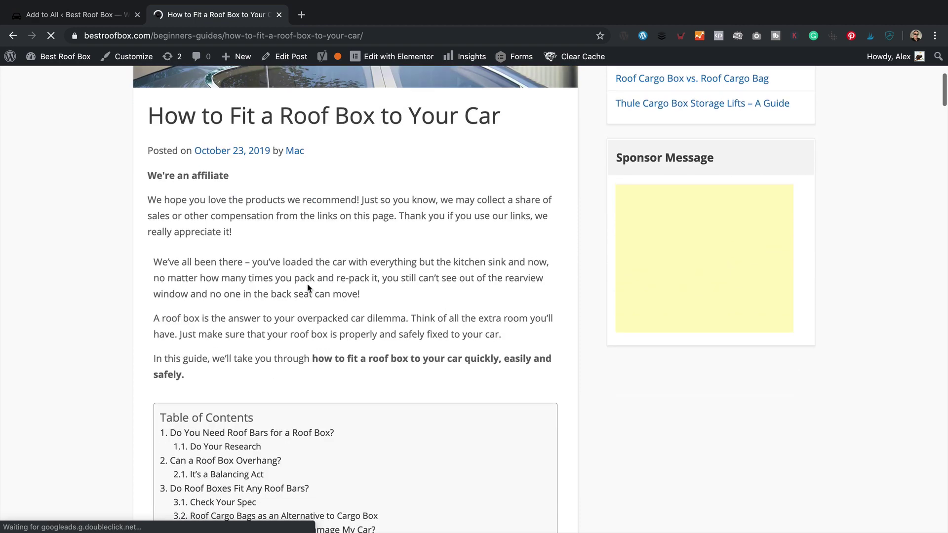
drag(245, 260, 148, 198)
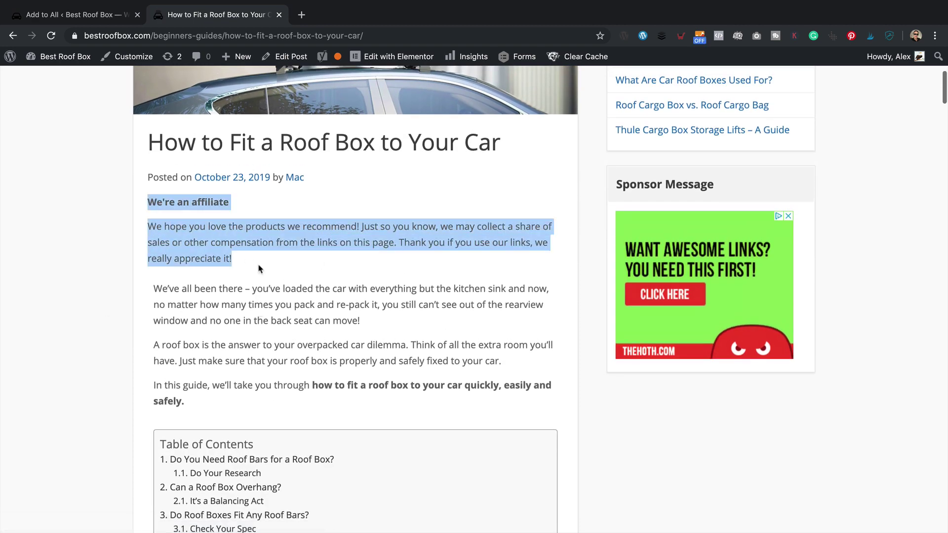
scroll(304, 340, up, 2)
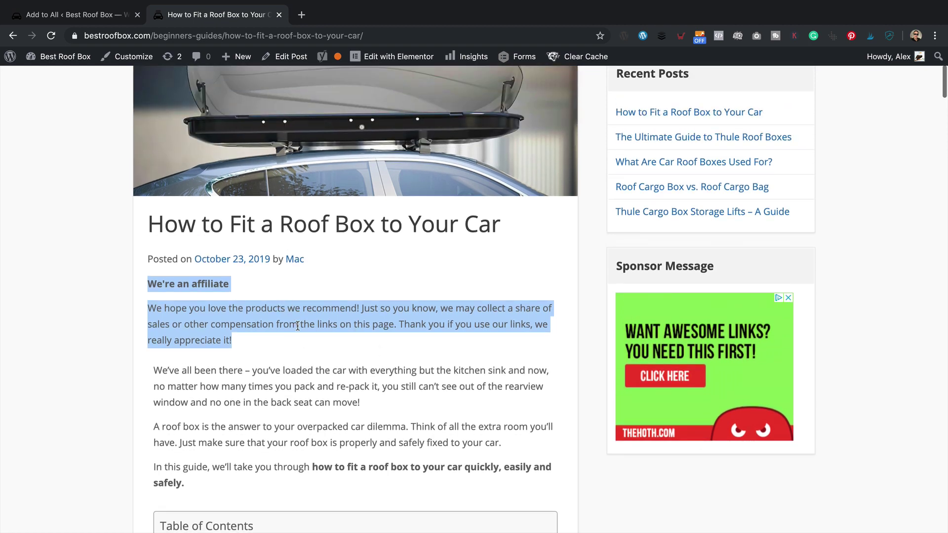
scroll(297, 326, up, 5)
click(225, 187)
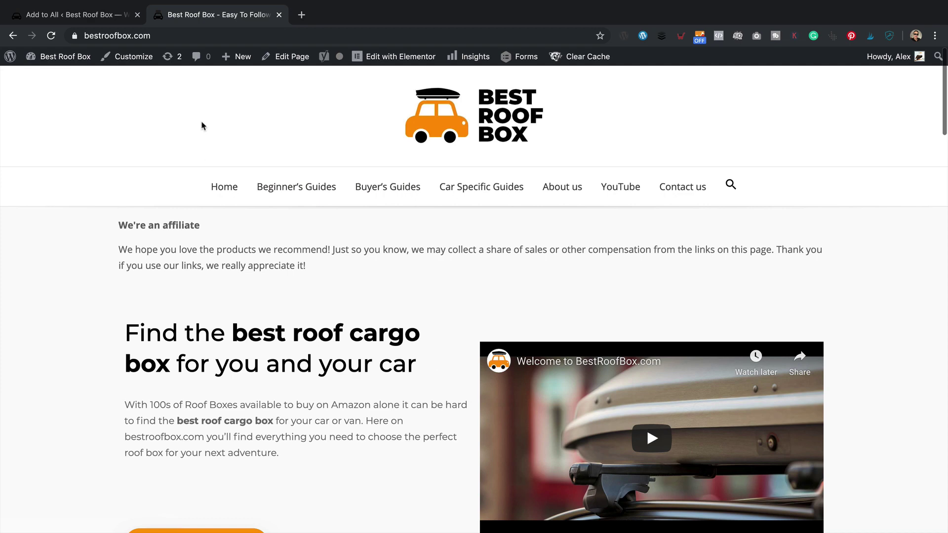
Exclude post ID 5 from displaying the added content in the Add to All content settings and save the changes
click(80, 14)
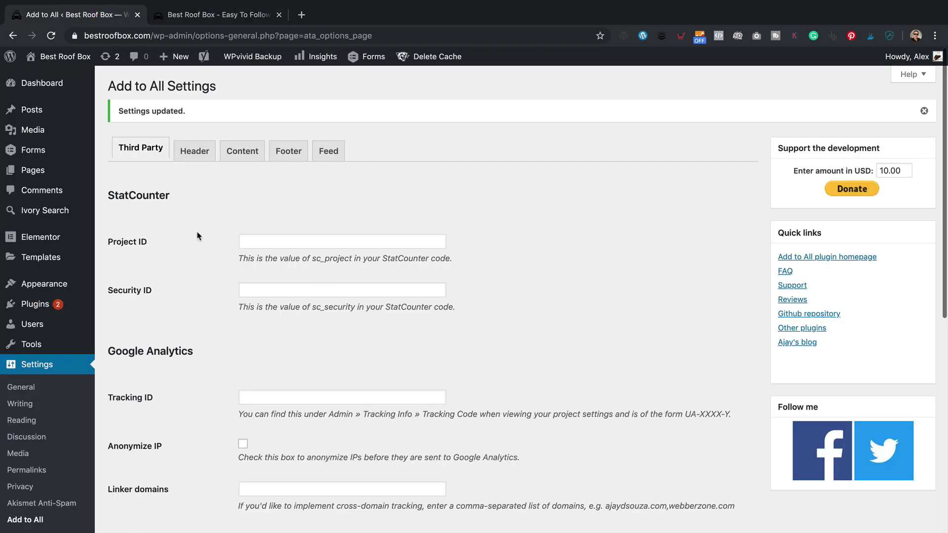
click(239, 152)
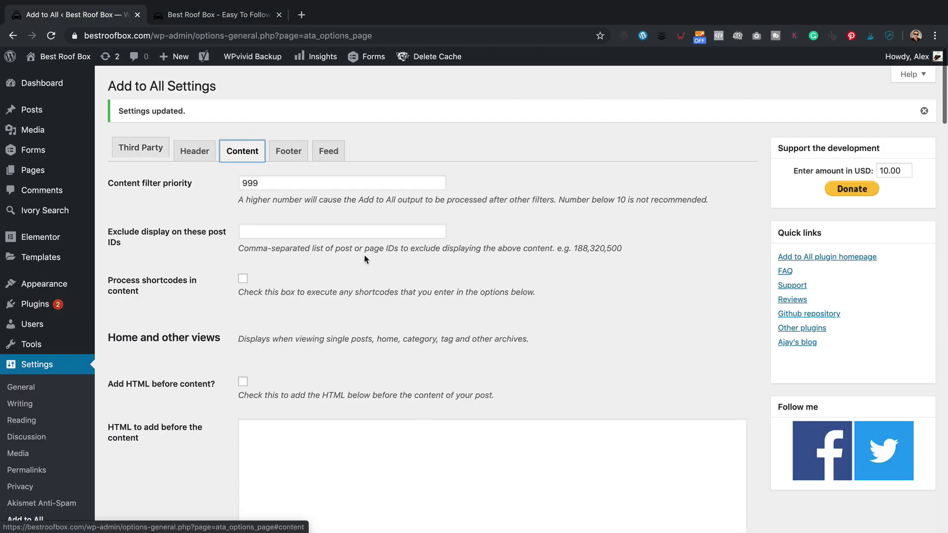
drag(139, 246, 111, 231)
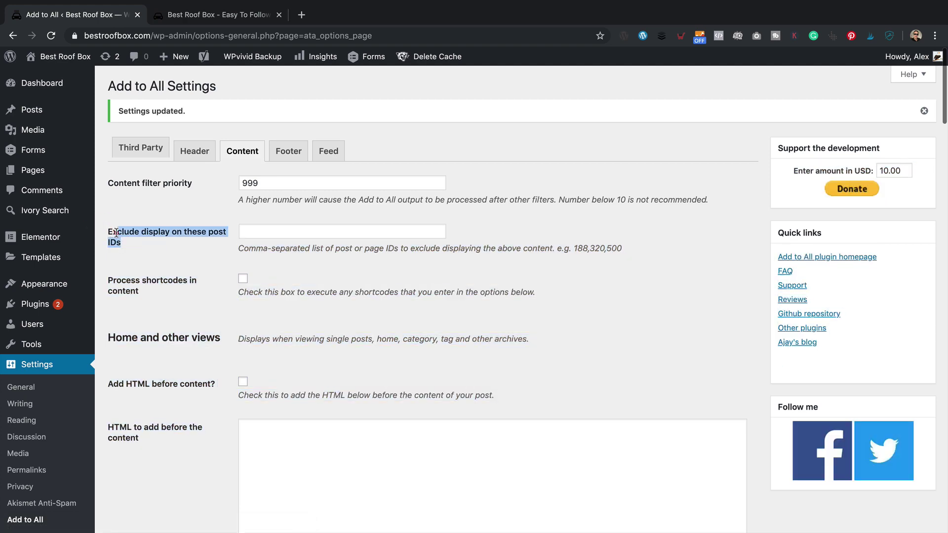
click(134, 240)
click(294, 230)
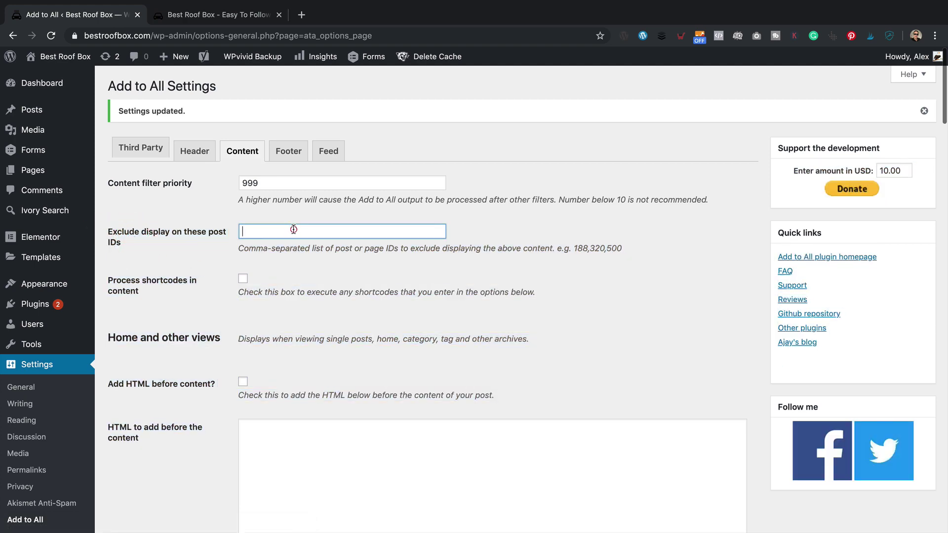
text(5)
scroll(301, 232, down, 20)
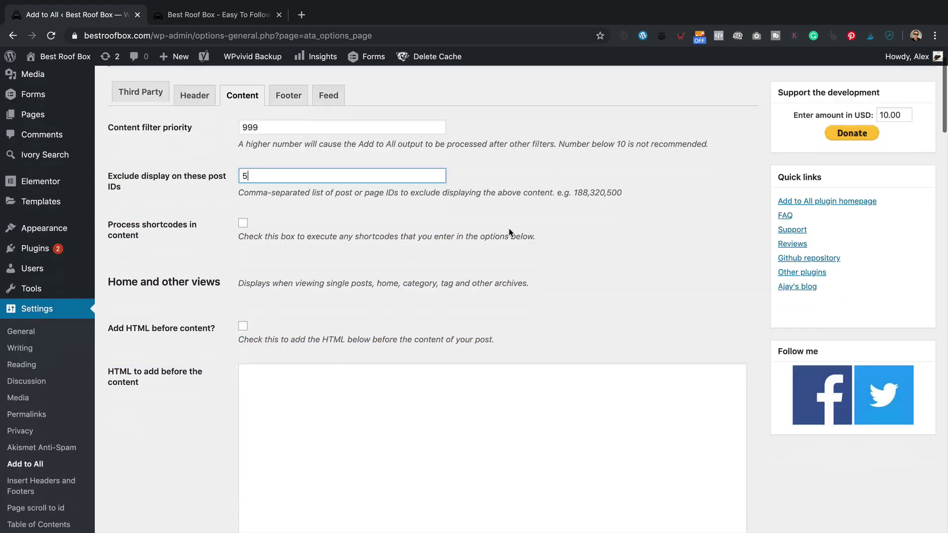
scroll(254, 392, down, 10)
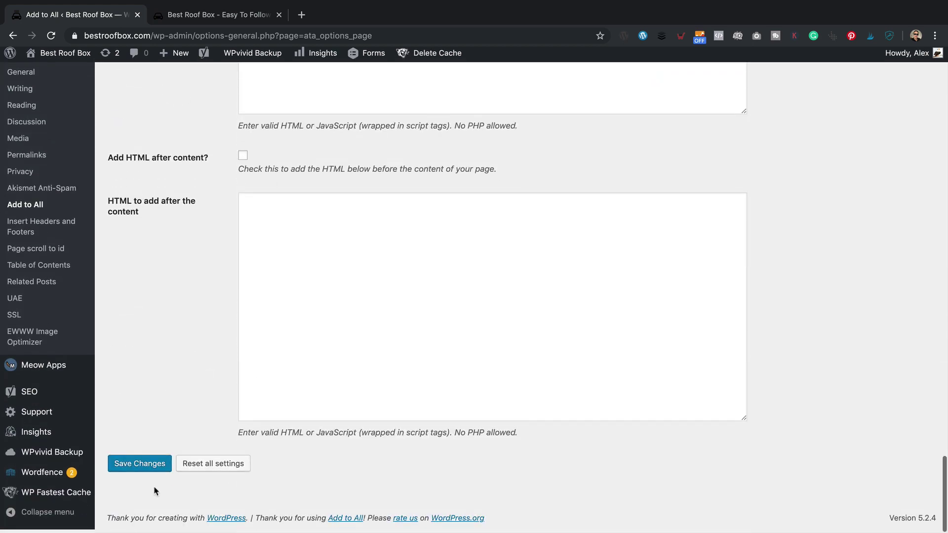
click(139, 467)
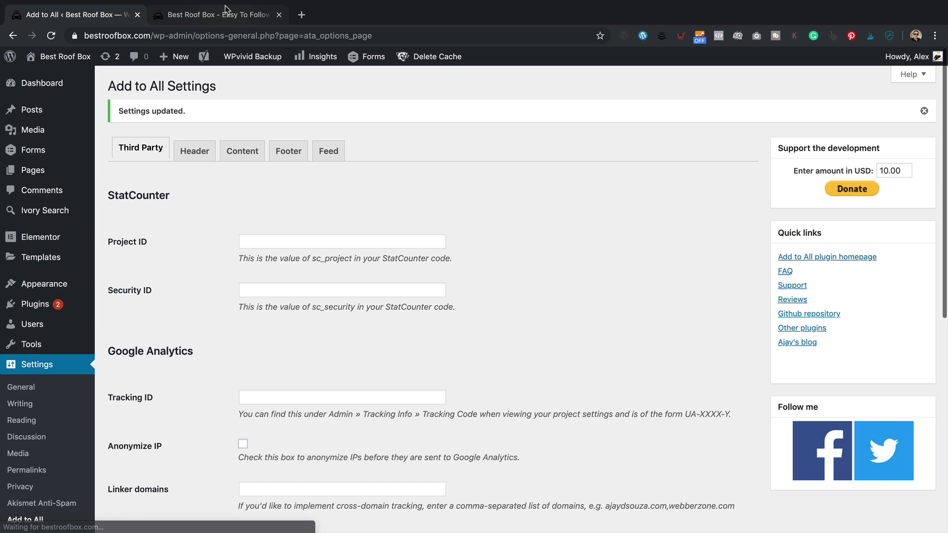
Reload the live homepage and check whether the disclaimer still appears above its content
click(226, 12)
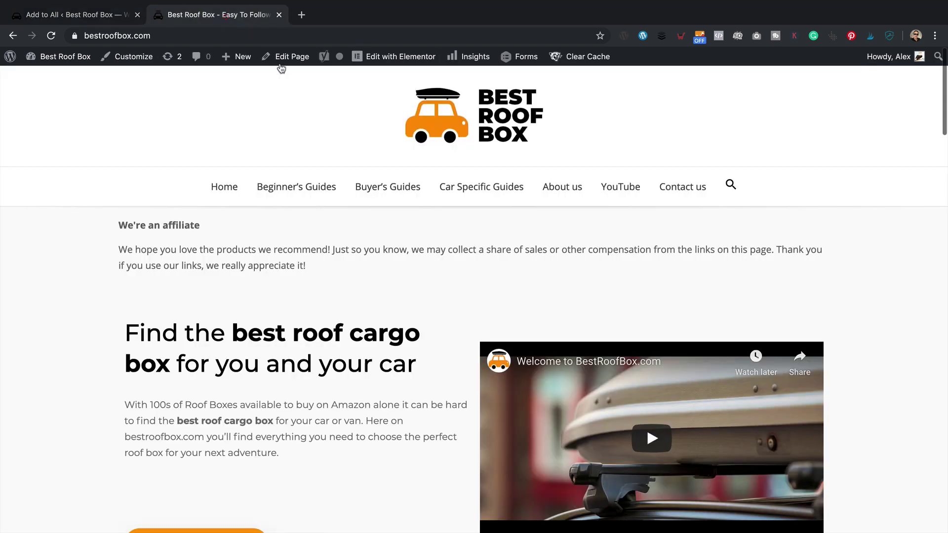
click(50, 35)
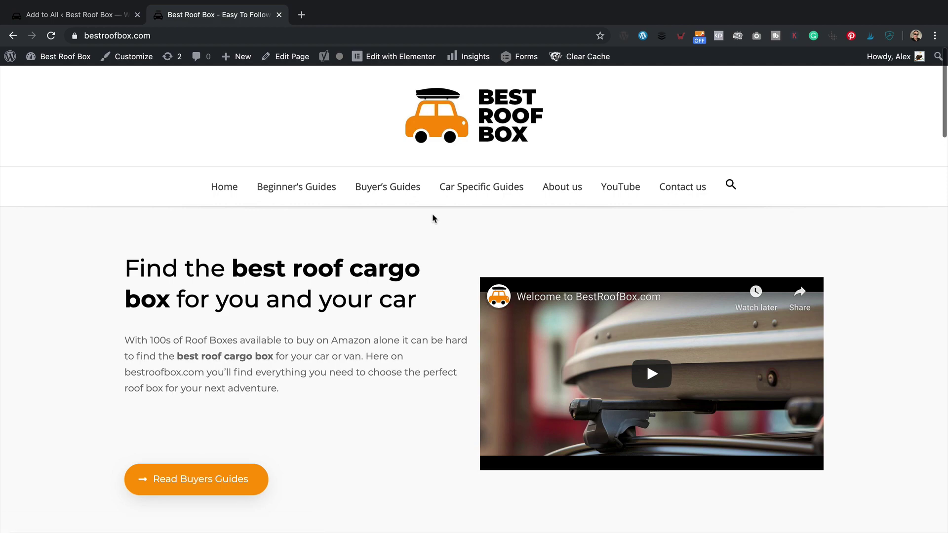
scroll(433, 218, down, 11)
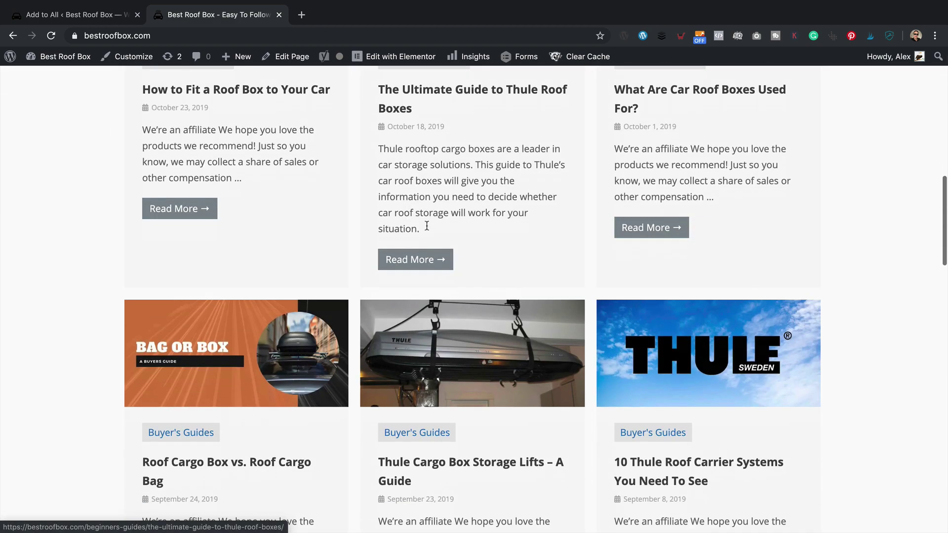
scroll(430, 229, up, 7)
scroll(430, 229, up, 6)
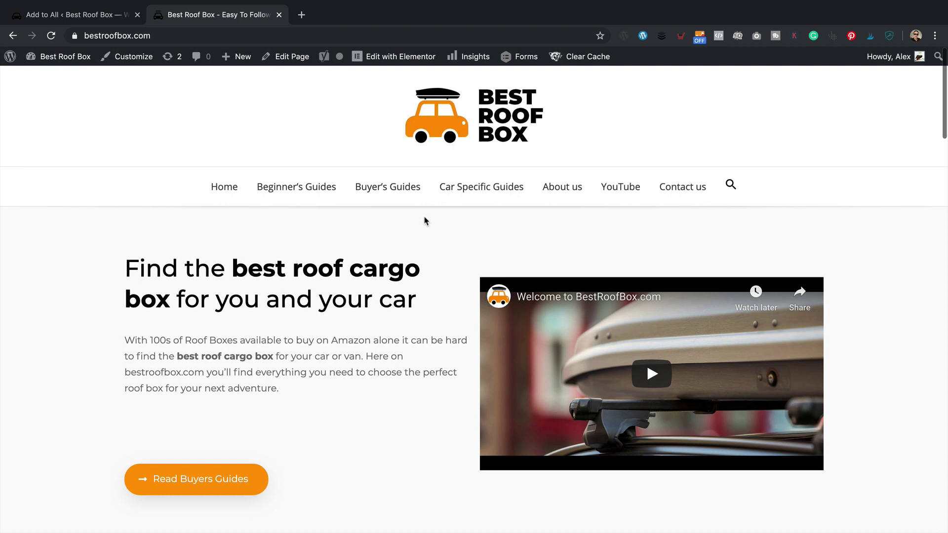
Return to the WordPress dashboard and open the Additional CSS section of the theme customizer
click(83, 14)
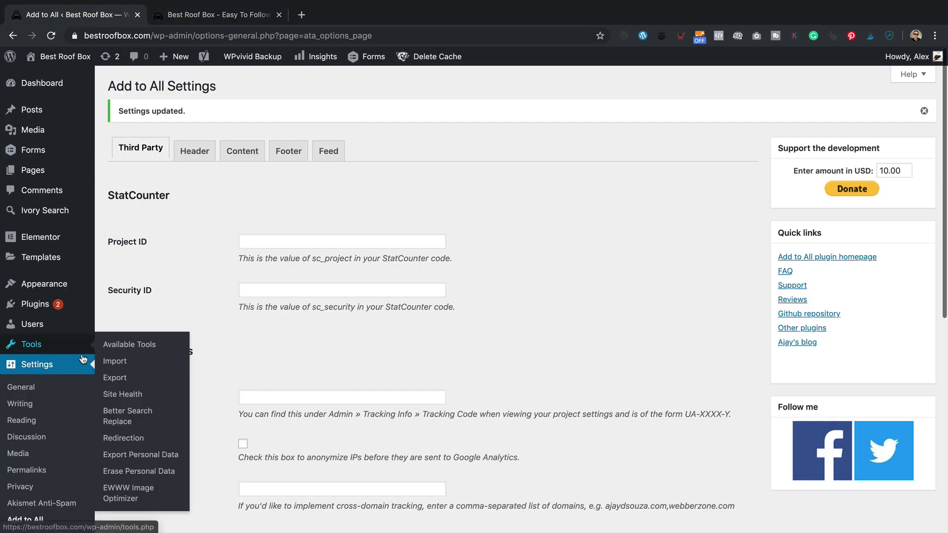
mouse_move(56, 283)
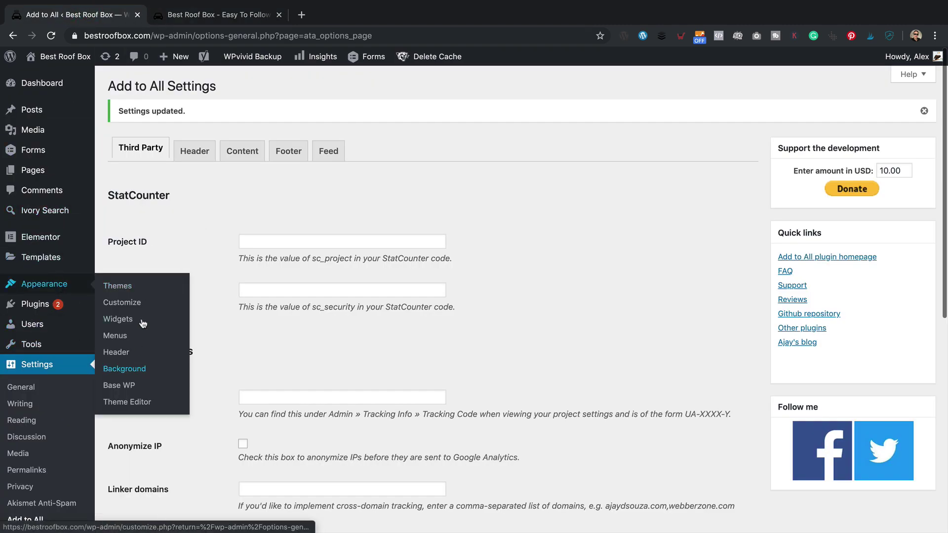
click(144, 307)
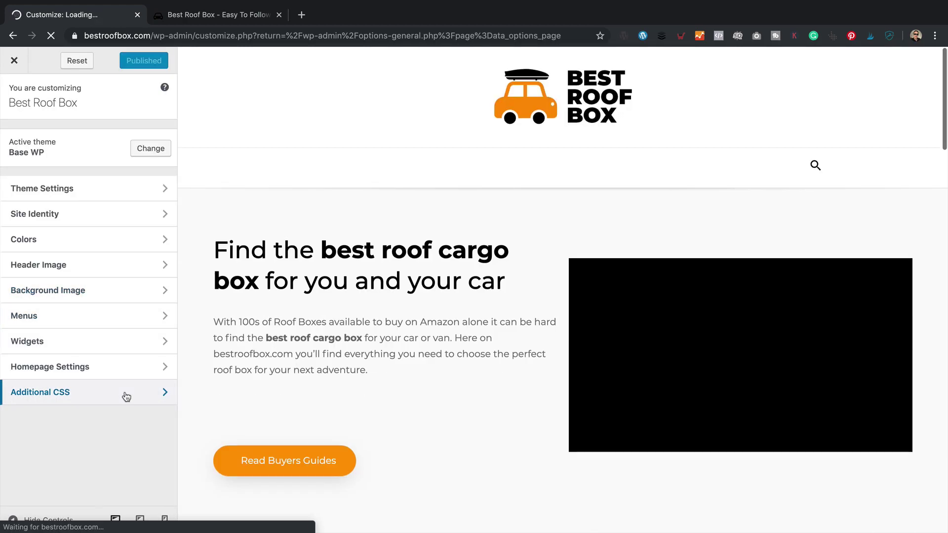
click(126, 392)
Append an .affiliatedisclaimer CSS rule with background-color #dff0d8, border #cae6be 2px solid, padding 20px 10px 0px 20px and margin-bottom 40px, and publish it
scroll(129, 272, down, 10)
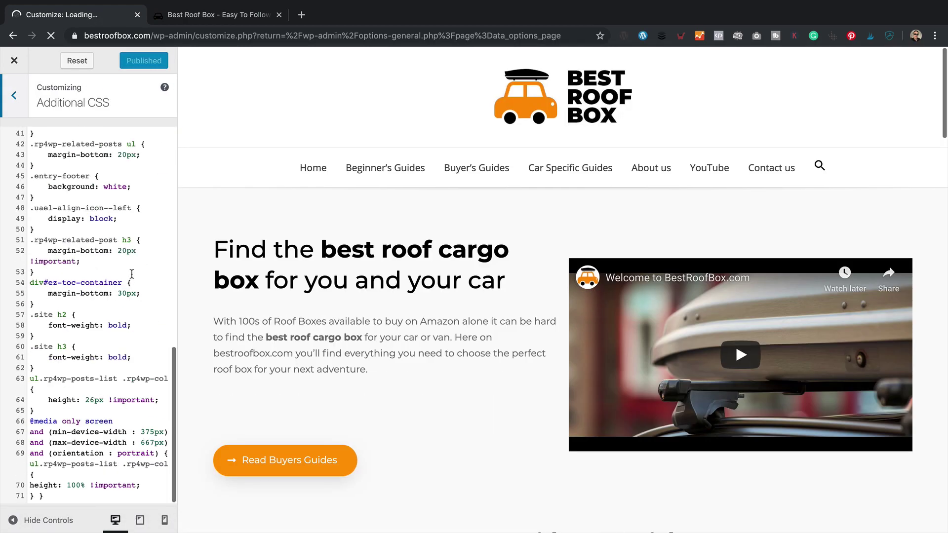
click(68, 500)
key(Return)
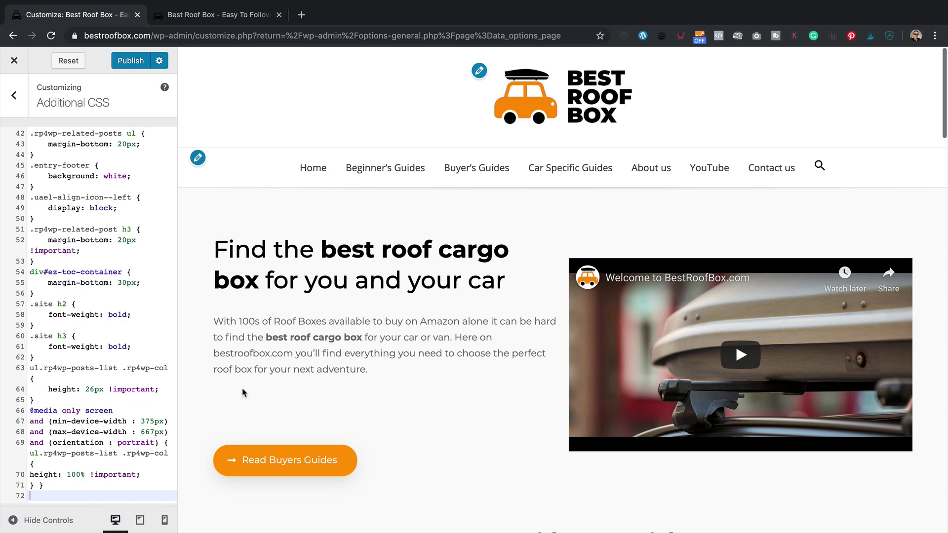
text(.affiliatedisclaimer {     background-color: #dff0d8;     border: #cae6be 2px solid;     padding: 20px 10px 0px 20px;     margin-bottom: 40px; })
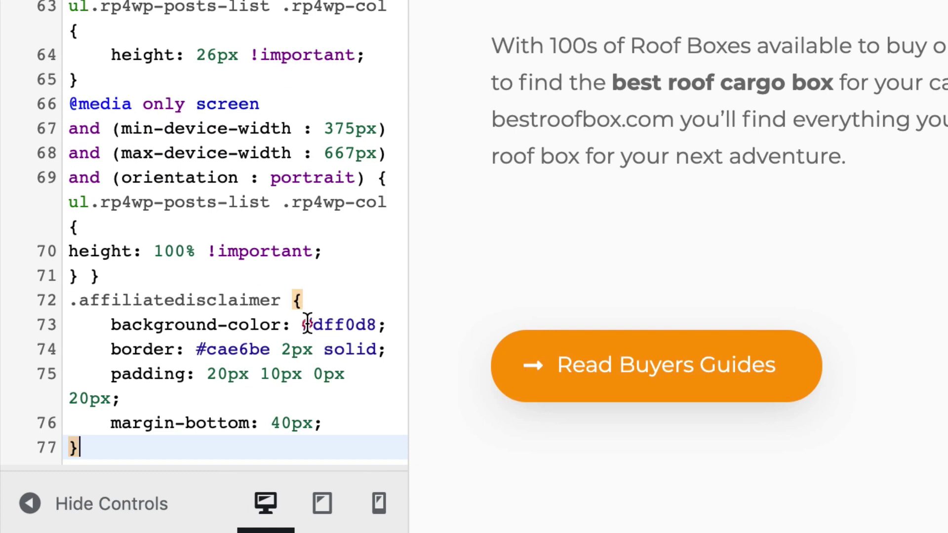
drag(304, 325, 374, 324)
click(320, 374)
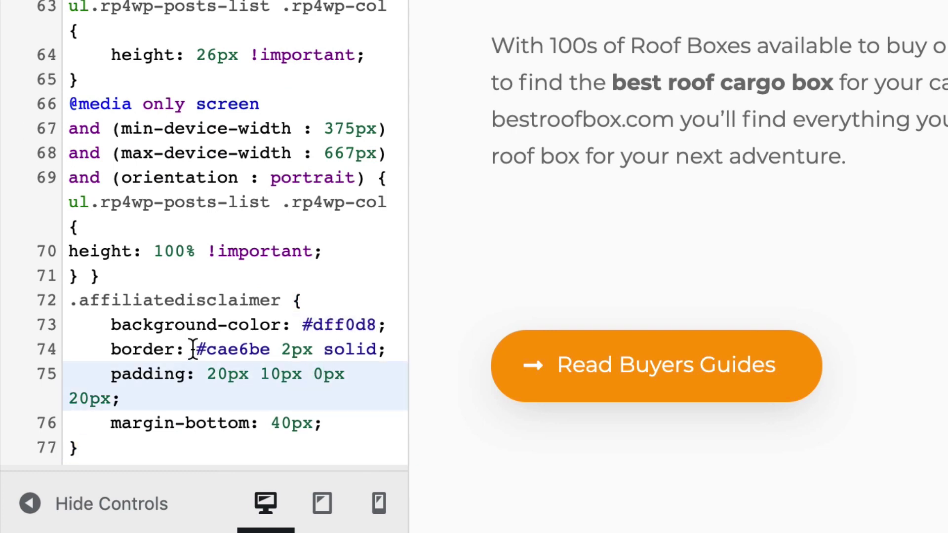
drag(196, 349, 396, 349)
click(303, 374)
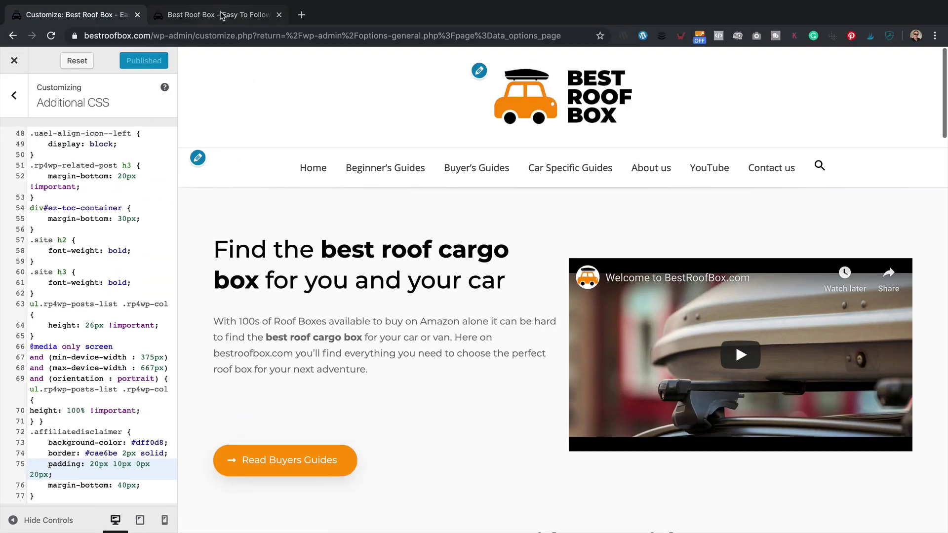
Open the "How to Fit a Roof Box to Your Car" post on the live site and examine the disclaimer's styling
click(249, 15)
scroll(306, 158, down, 7)
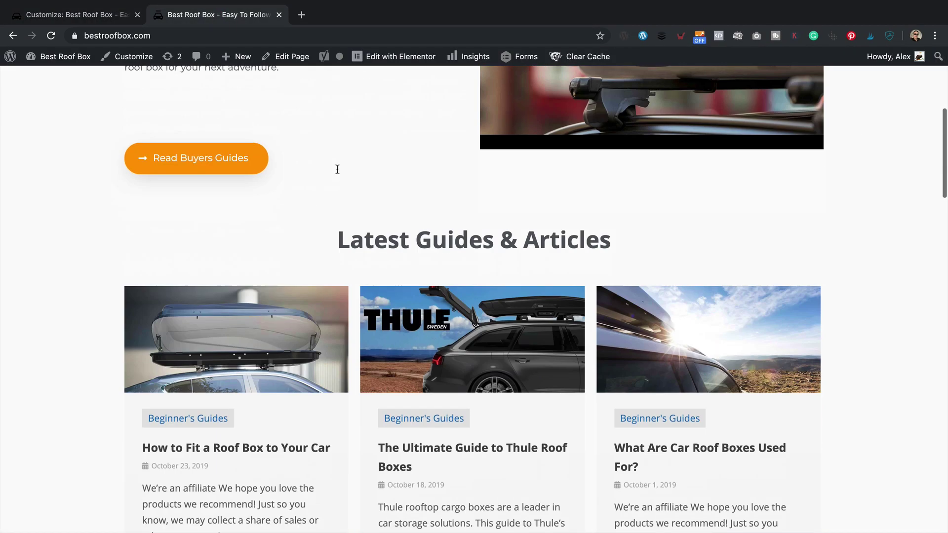
click(290, 339)
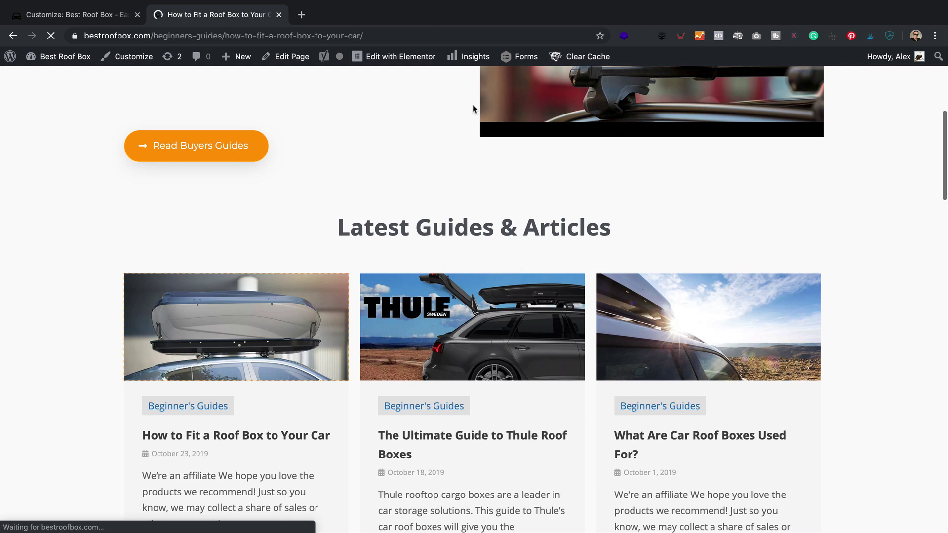
scroll(311, 326, down, 4)
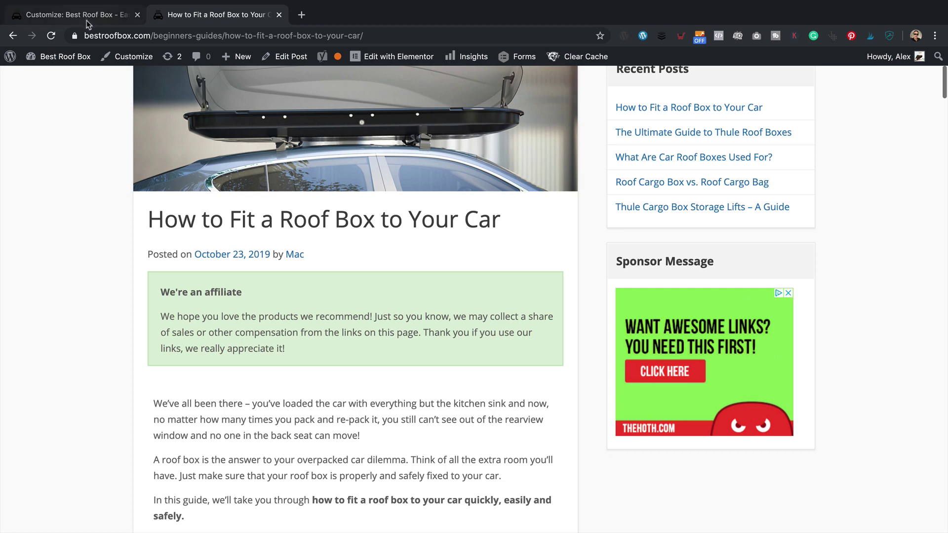
Set the margin-bottom of the .affiliatedisclaimer rule to 20px in the Additional CSS and publish the change
click(101, 7)
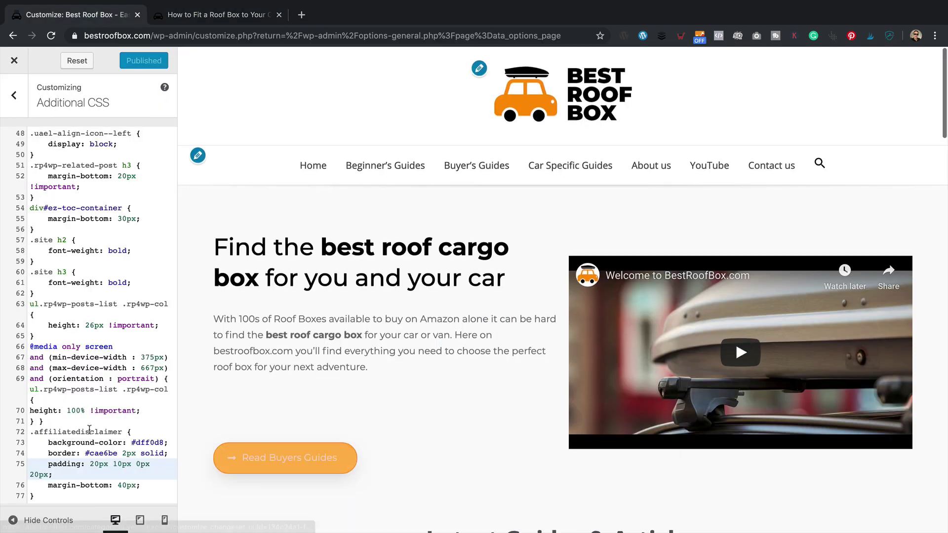
click(124, 485)
key(BackSpace)
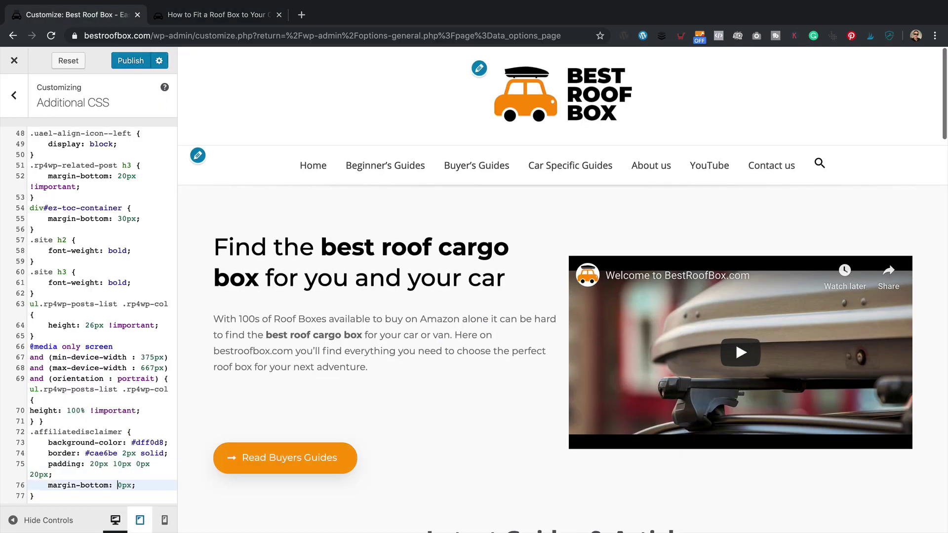
text(2)
click(146, 60)
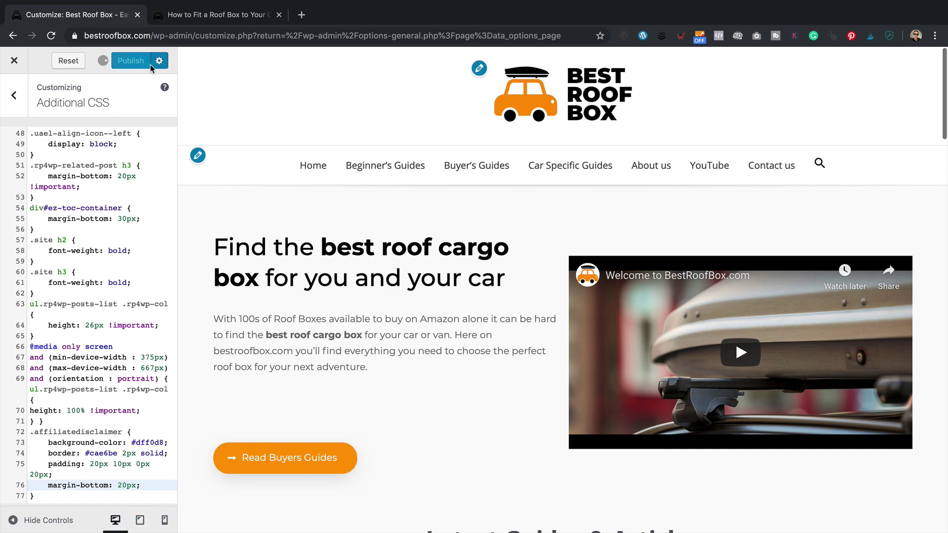
Reload the "How to Fit a Roof Box to Your Car" post on the live site and check the spacing below the disclaimer
click(241, 15)
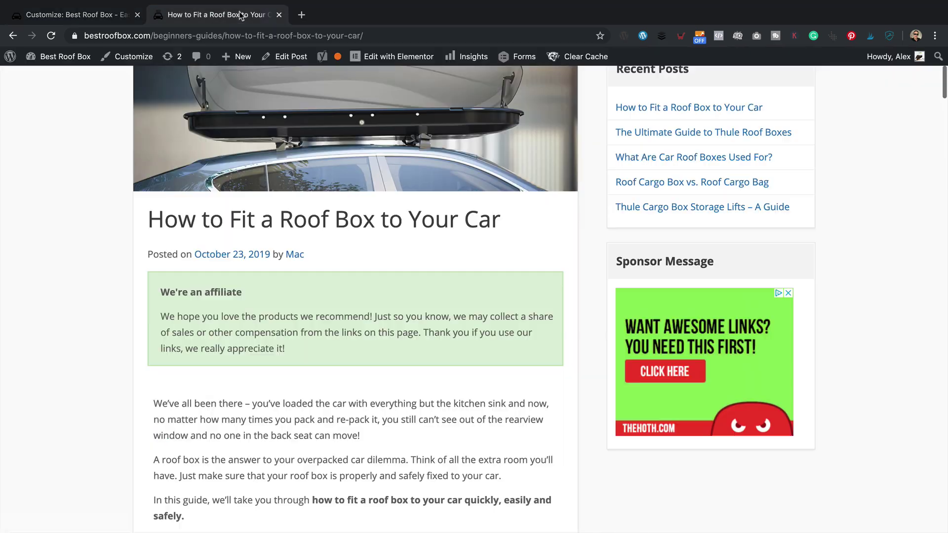
click(51, 36)
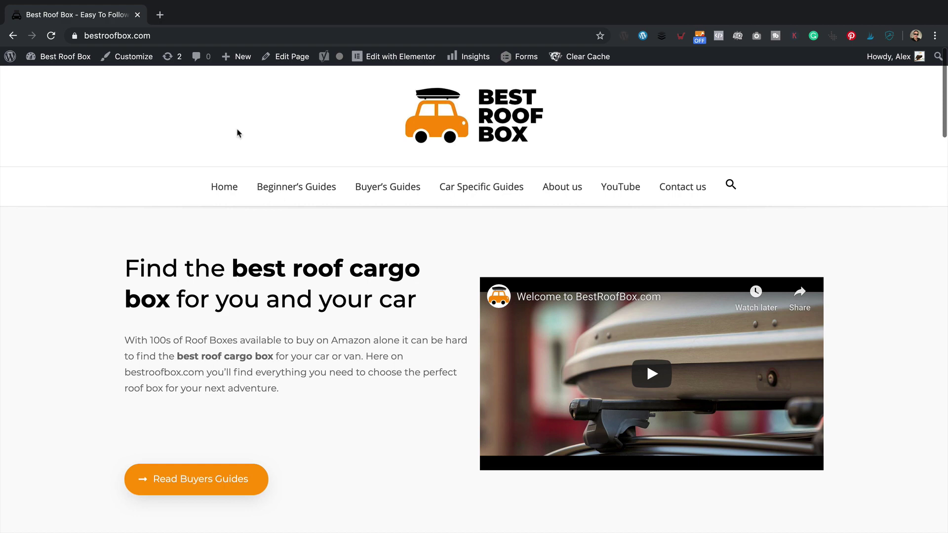
Go from the live homepage to the WordPress dashboard and open the Elementor Theme Builder templates
mouse_move(62, 57)
click(55, 80)
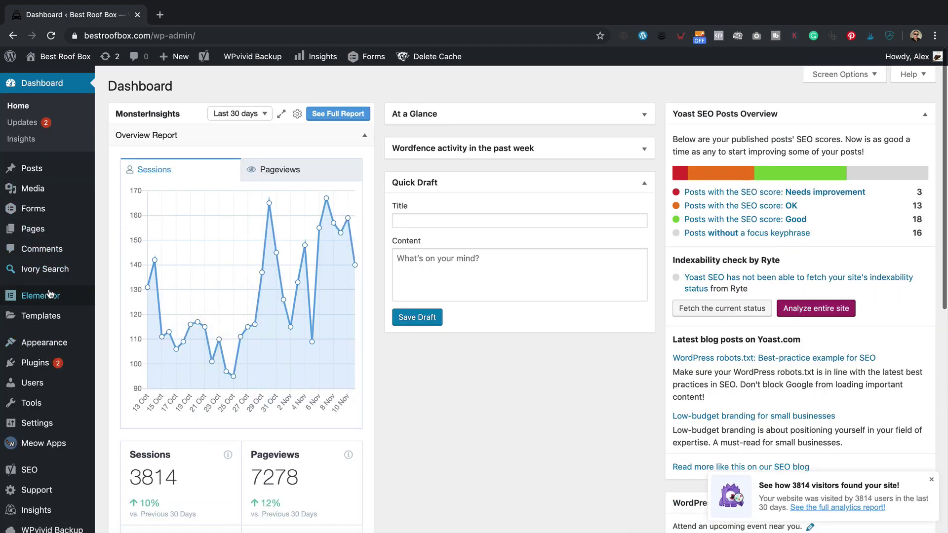
mouse_move(59, 318)
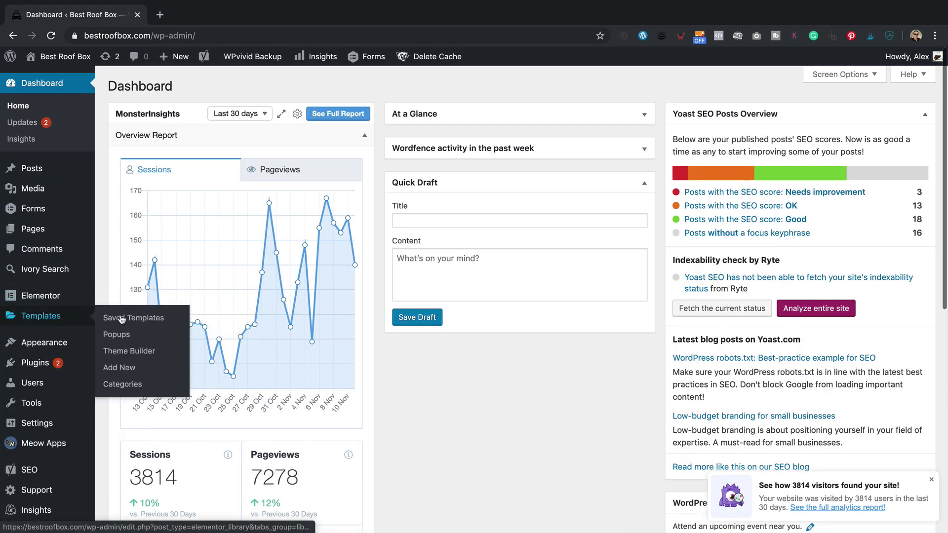
click(137, 352)
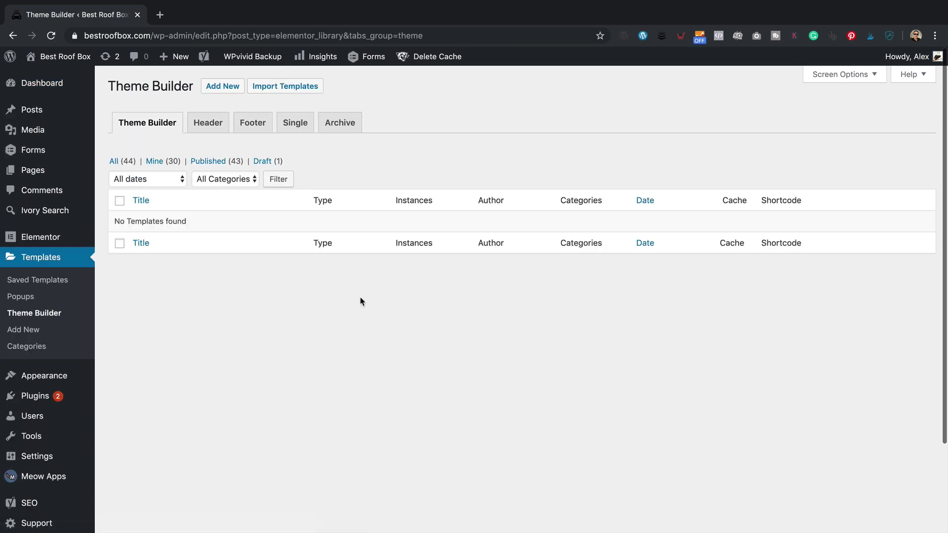
Create a Single template for the Post type named "Affiliate Disclosure" and dismiss the block library to start from a blank layout
click(224, 85)
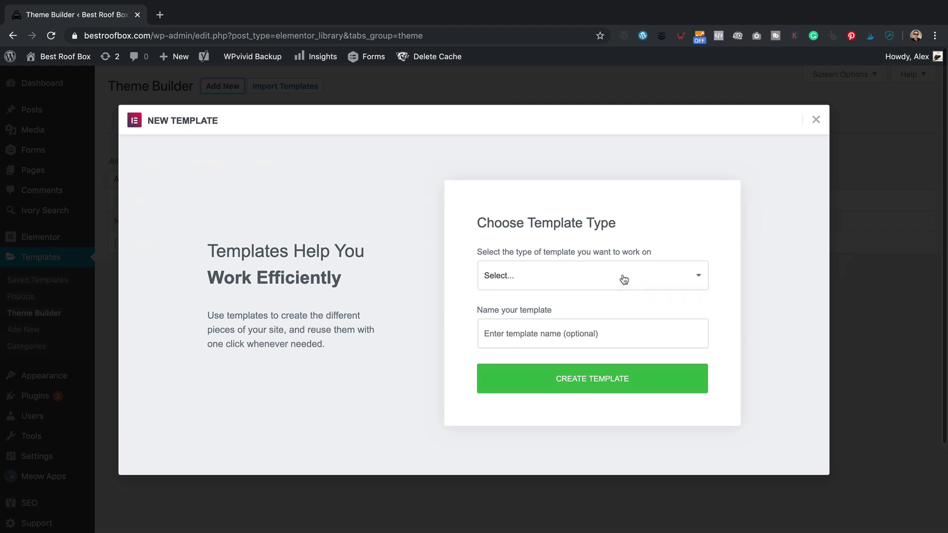
click(579, 274)
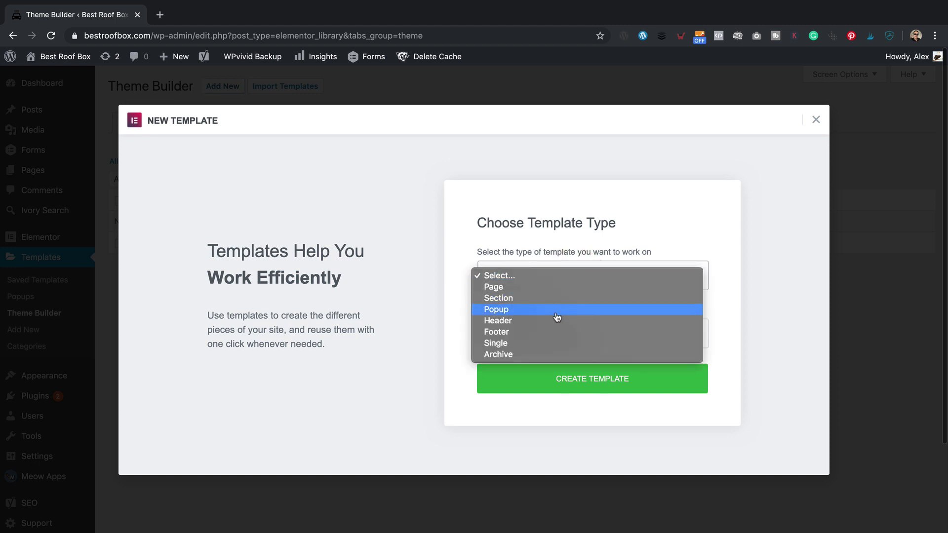
click(543, 346)
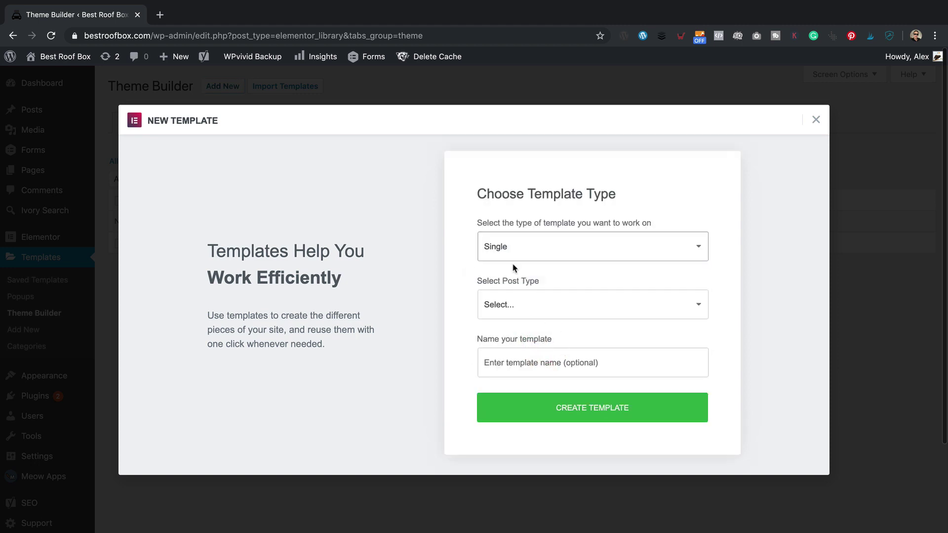
click(612, 311)
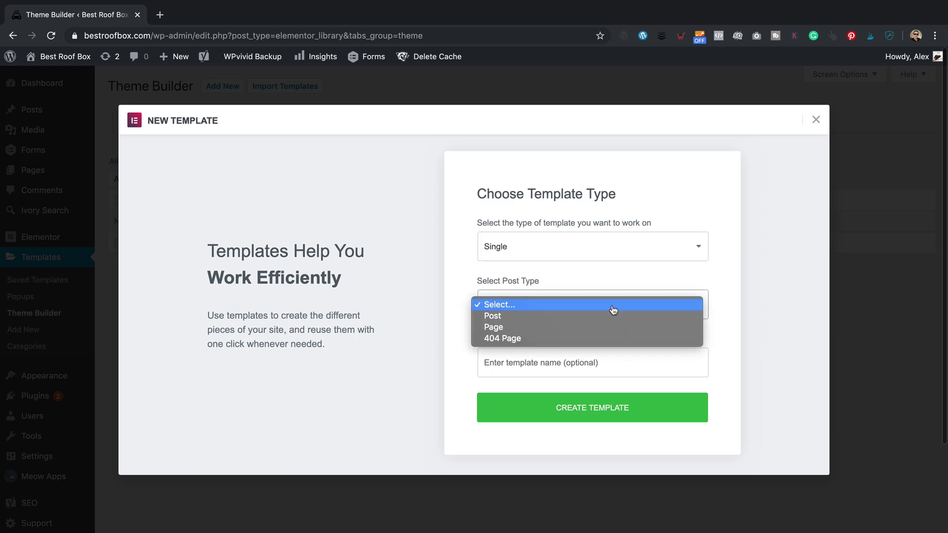
click(595, 322)
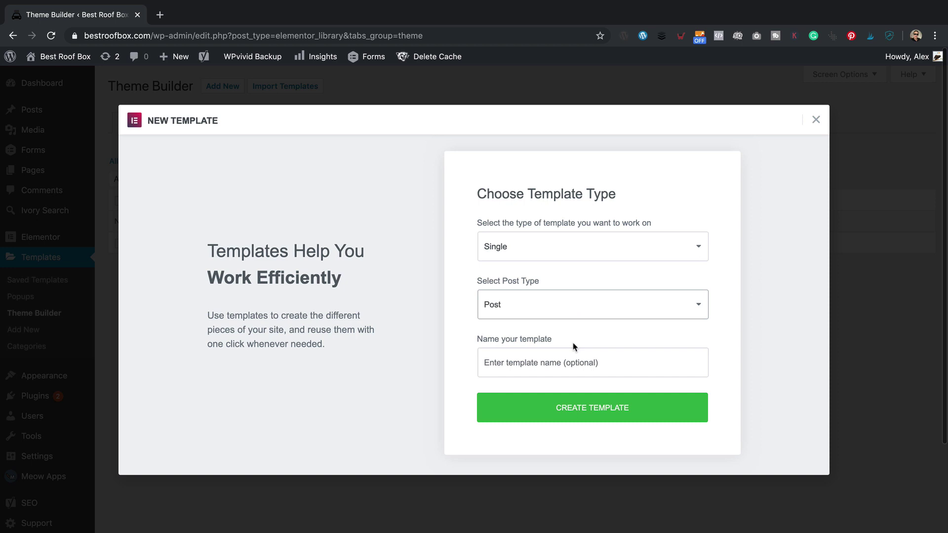
click(533, 369)
text(Affiliate Disclosure)
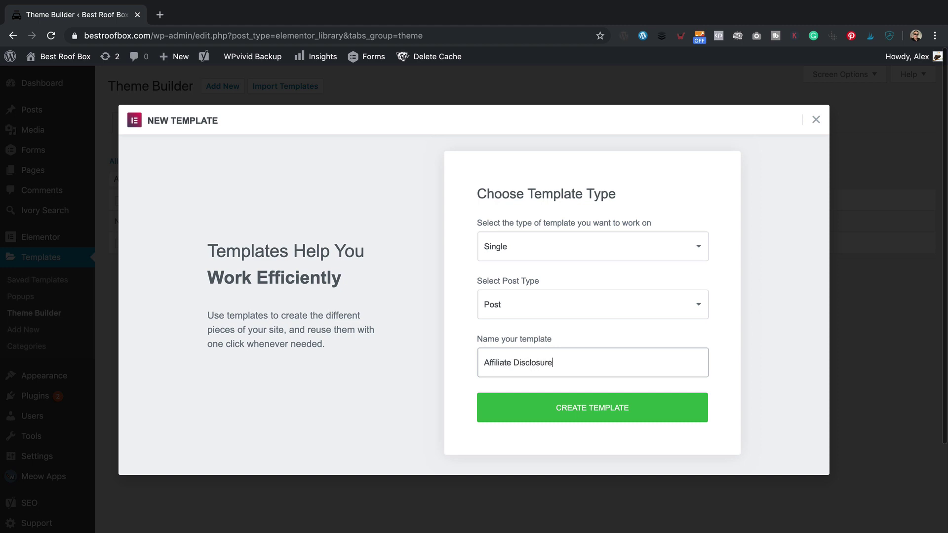
click(592, 361)
click(608, 412)
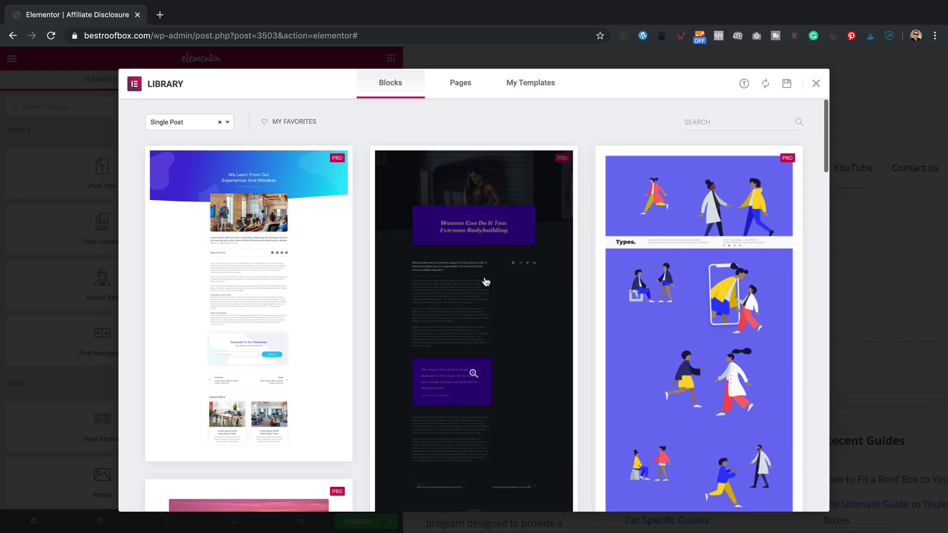
click(817, 84)
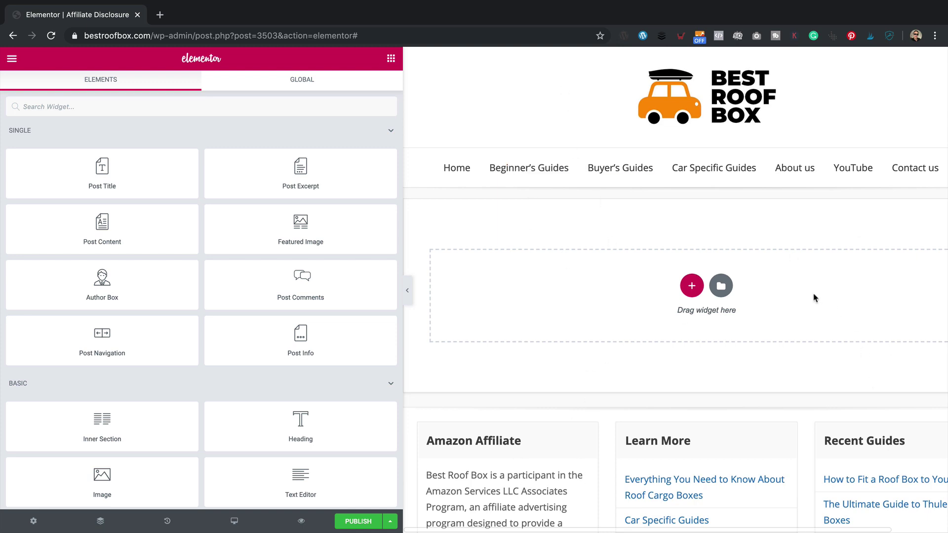
Add a two-column section with a wide first column and a narrow second one, and place a Featured Image widget in the wide column
click(692, 286)
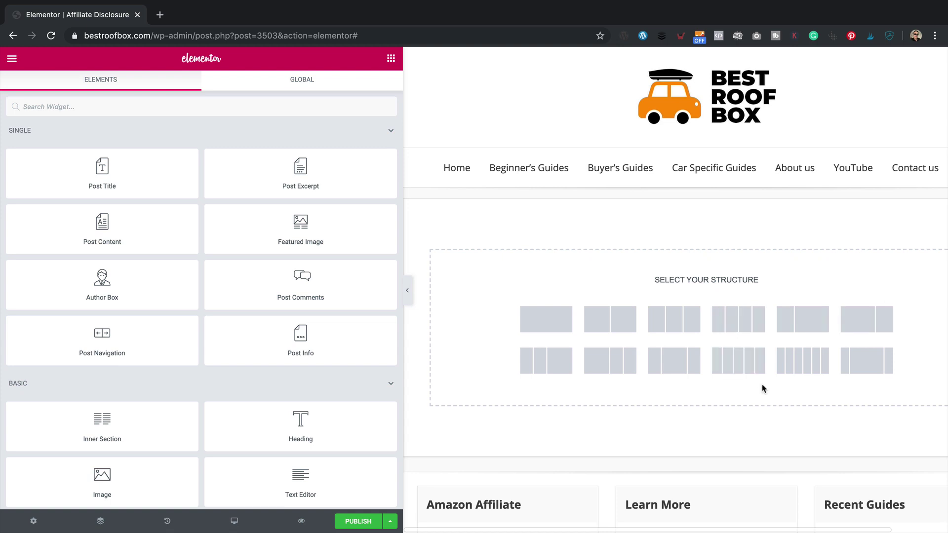
click(870, 319)
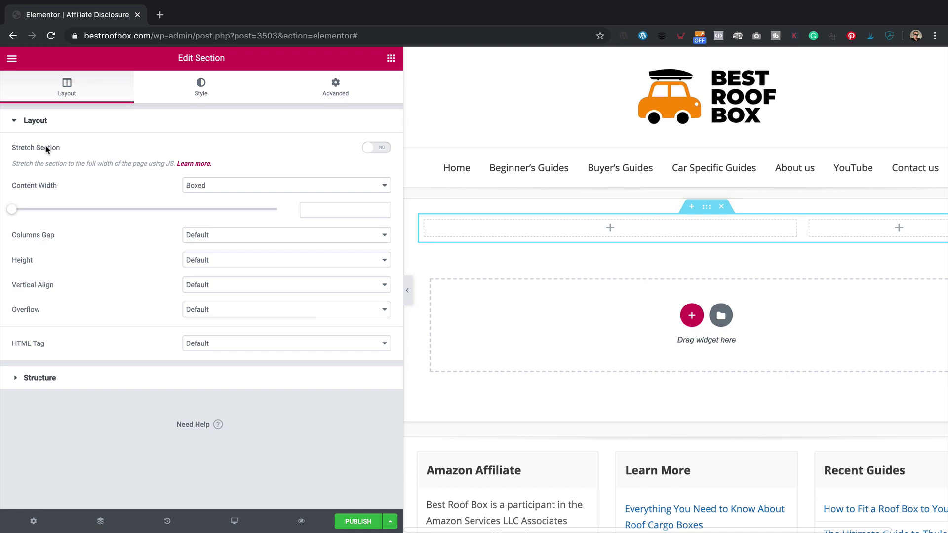
click(391, 58)
drag(311, 222, 496, 230)
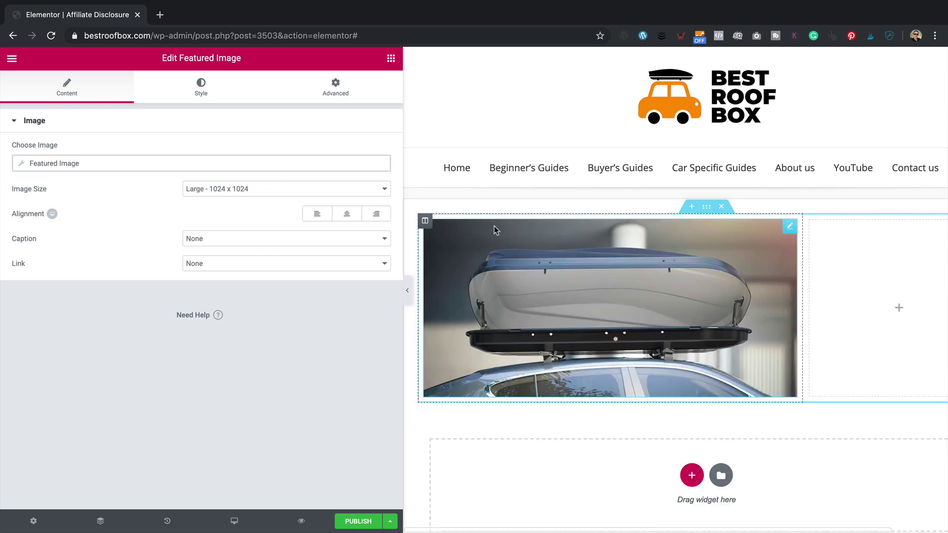
Try the Full image size on the featured image and restore Large - 1024 x 1024
click(358, 191)
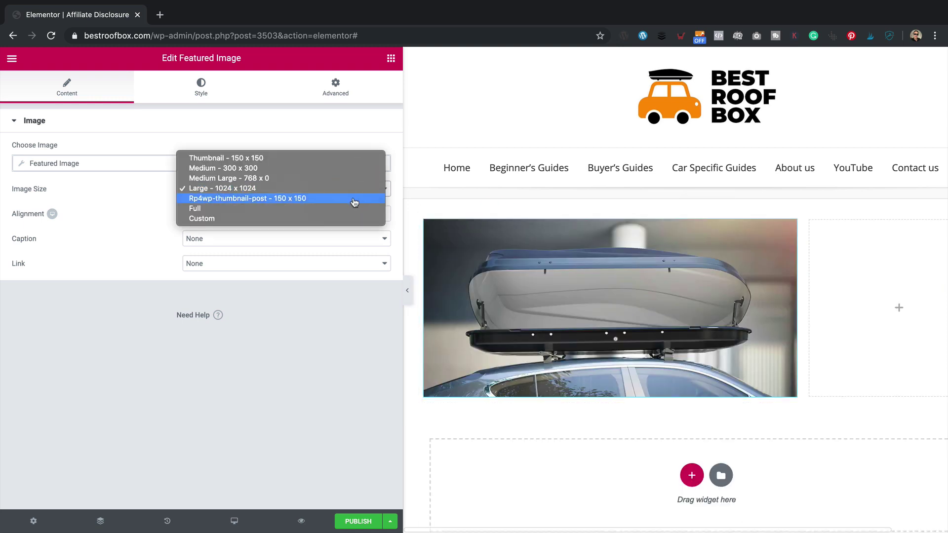
click(347, 209)
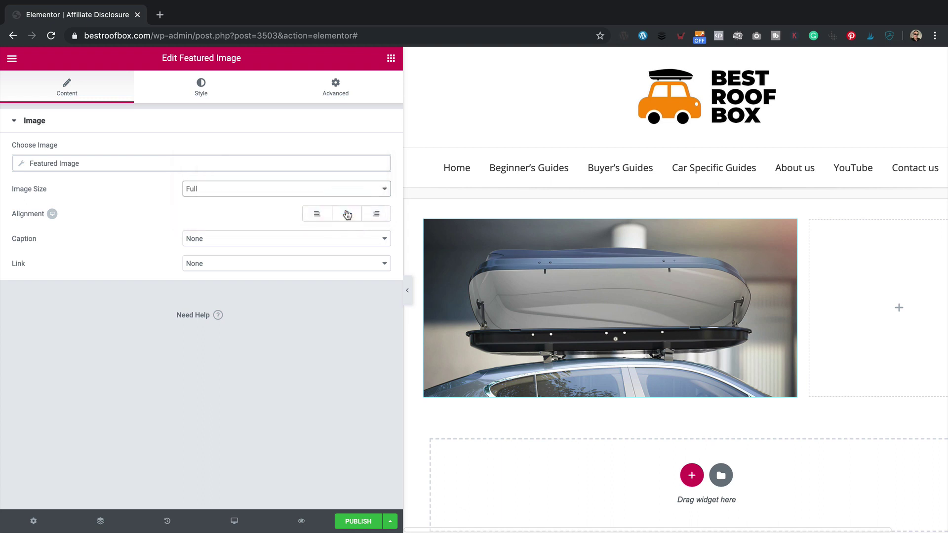
click(356, 189)
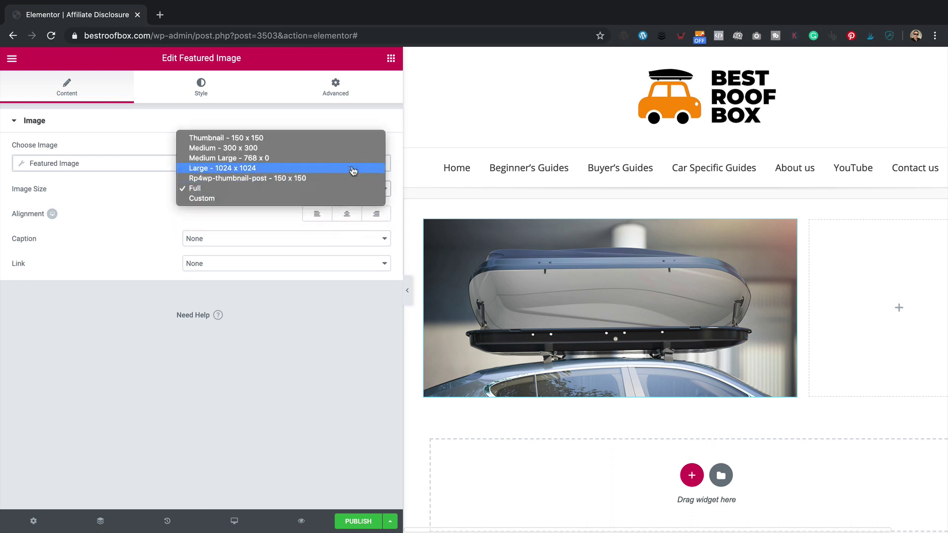
click(353, 171)
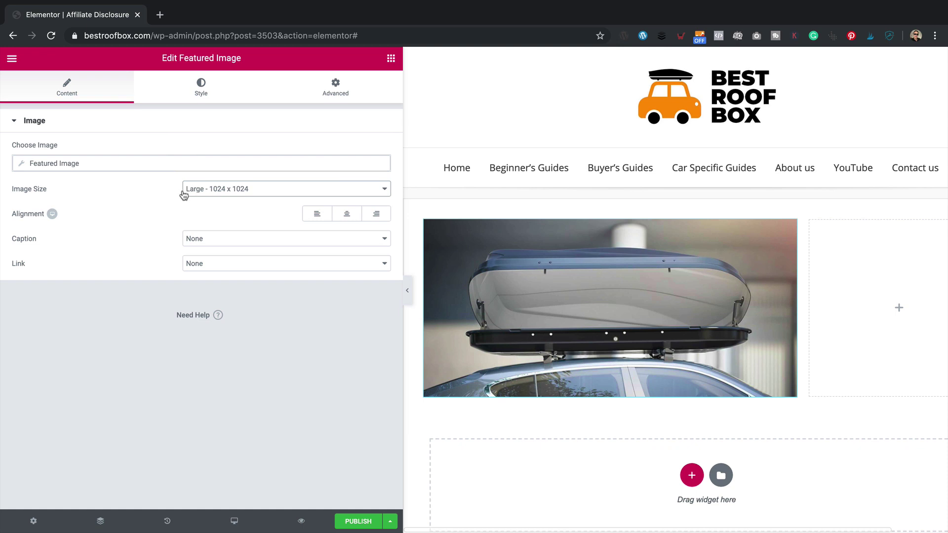
Add a Sidebar widget to the narrow column and assign it the sidebar named "Sidebar"
click(391, 59)
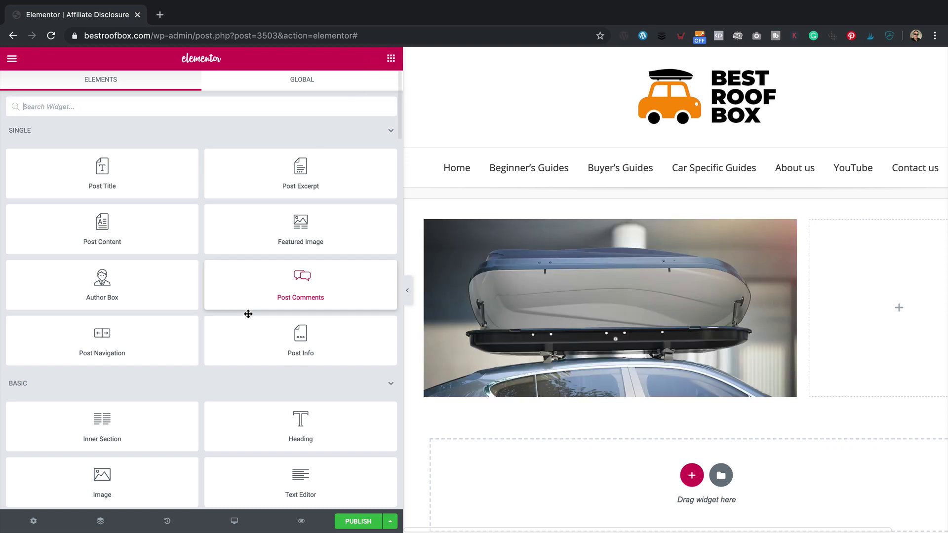
scroll(259, 284, down, 10)
scroll(259, 284, down, 15)
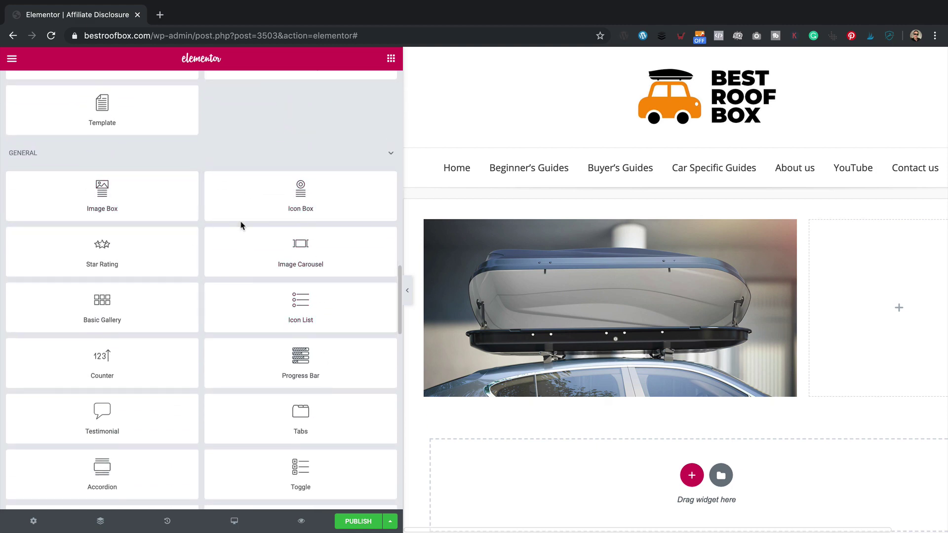
scroll(239, 220, down, 2)
scroll(219, 439, down, 5)
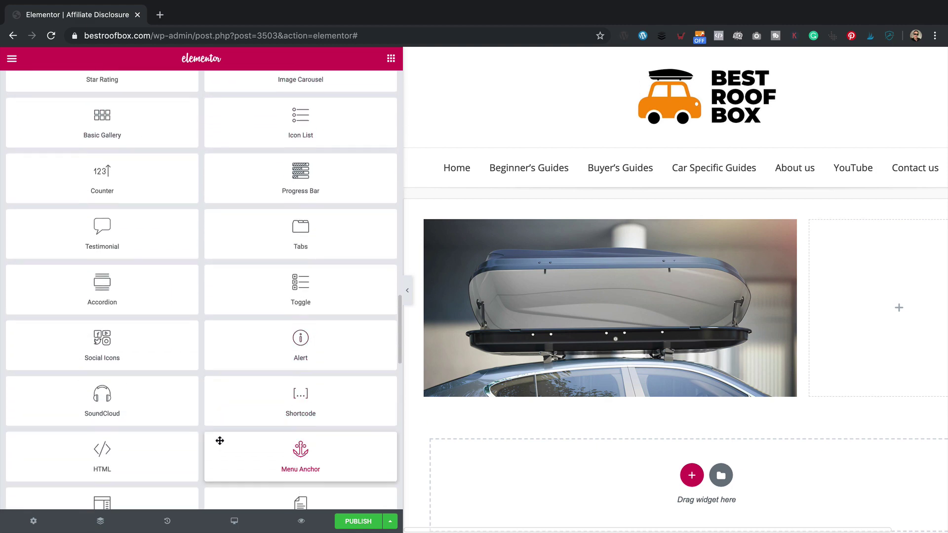
drag(93, 398, 864, 299)
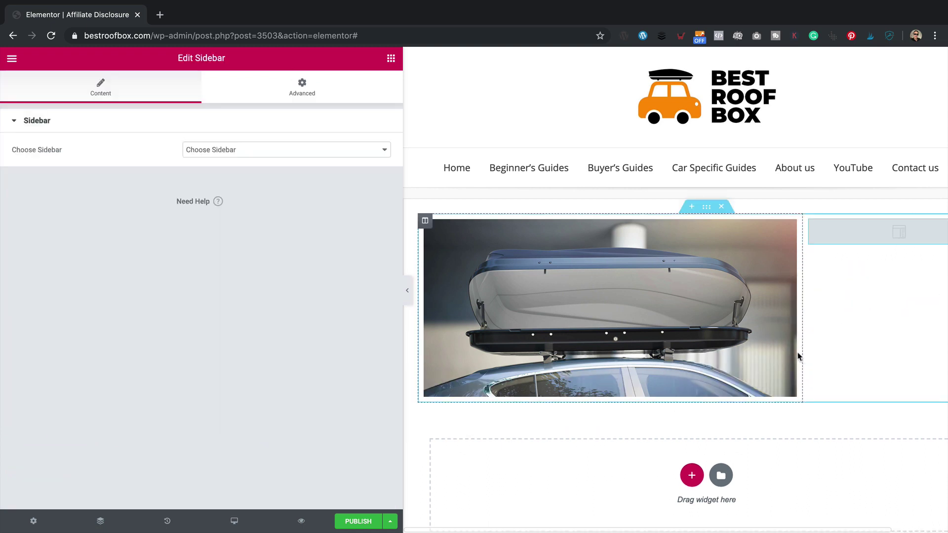
click(246, 147)
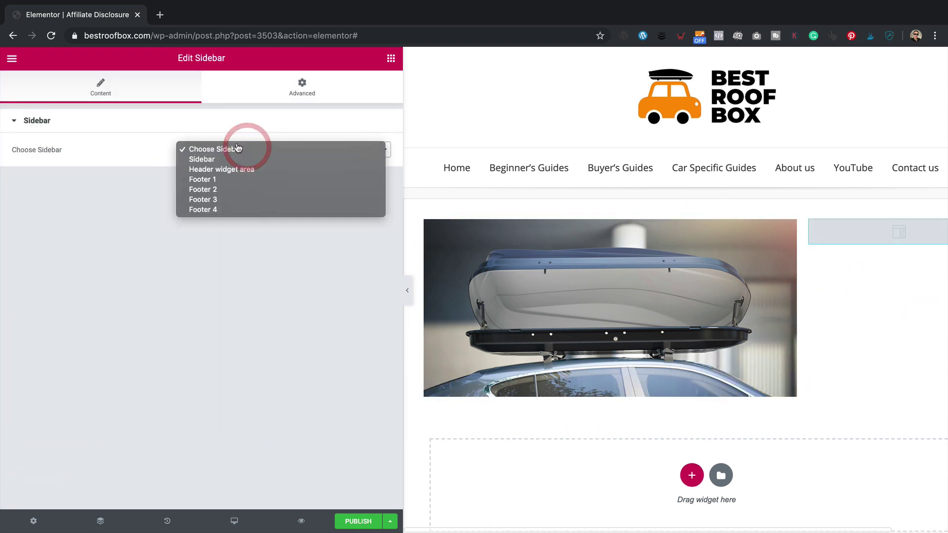
click(250, 159)
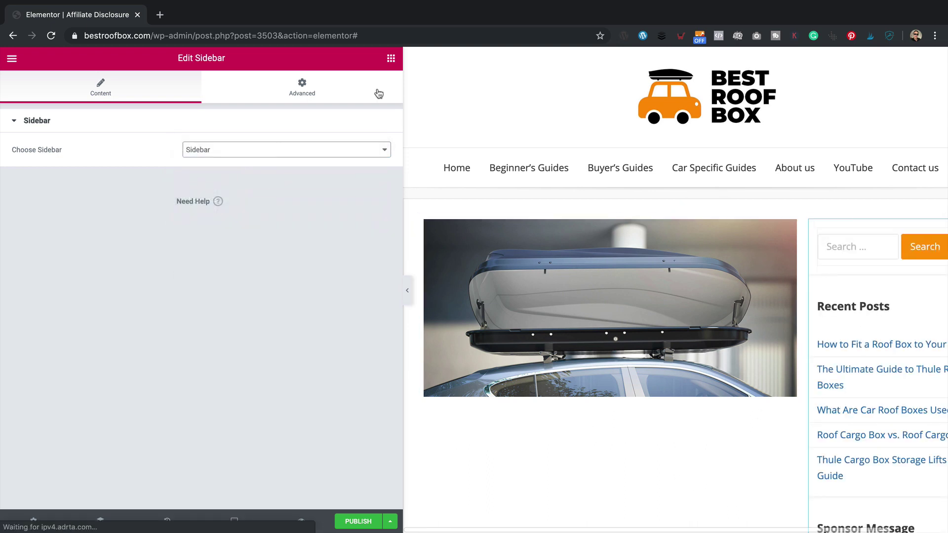
Add a Post Title widget below the featured image and set its size to Large
click(392, 59)
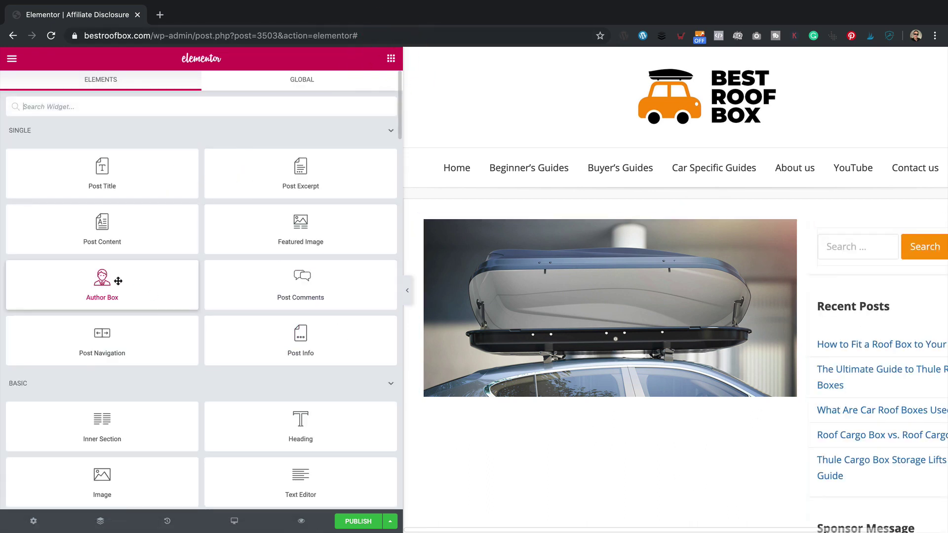
drag(129, 172, 568, 400)
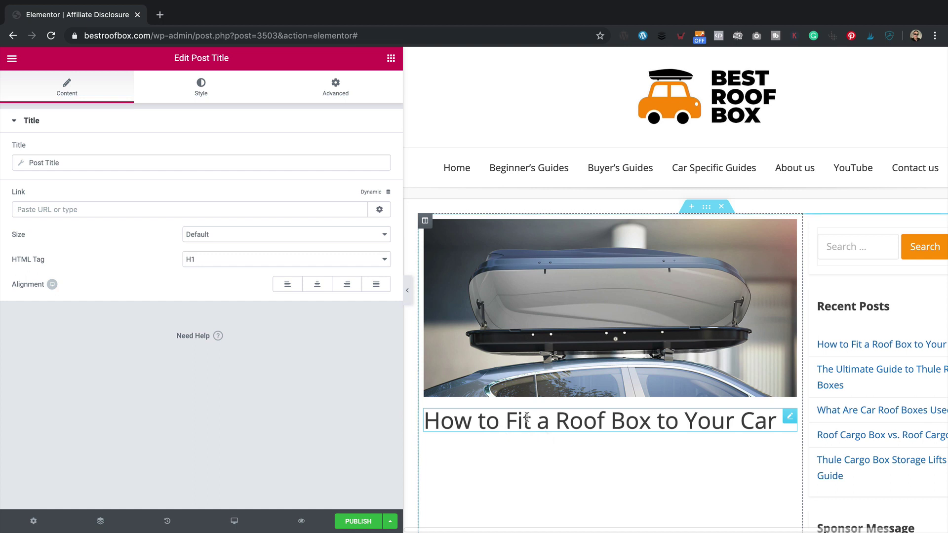
scroll(491, 428, down, 2)
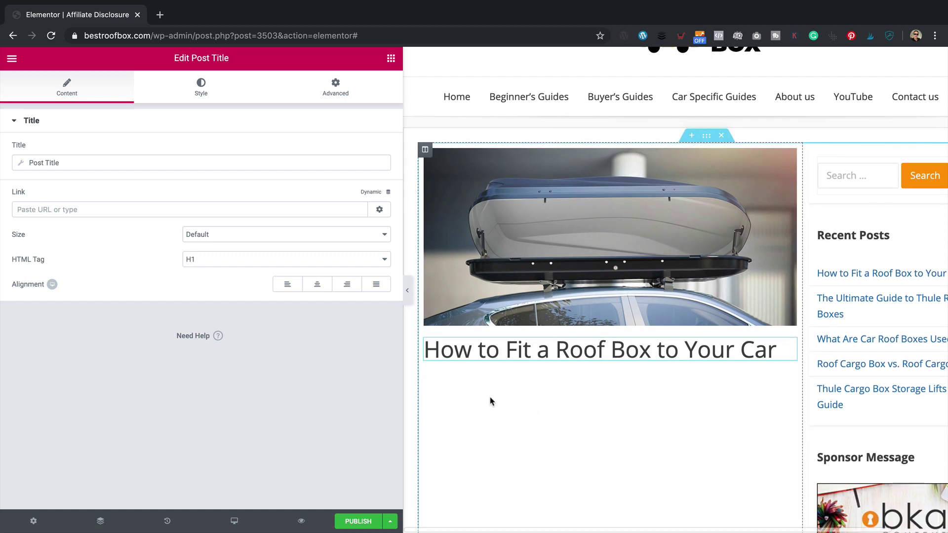
click(297, 236)
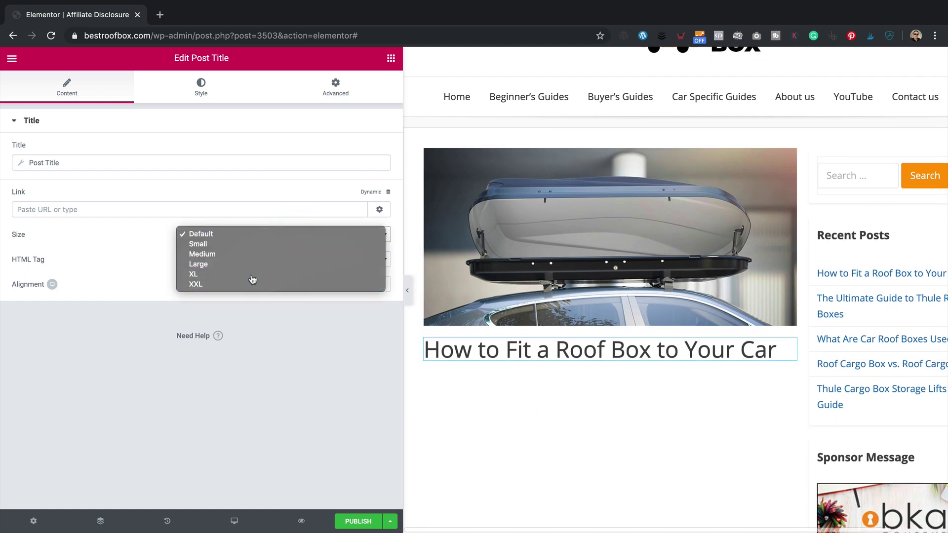
click(250, 274)
click(279, 232)
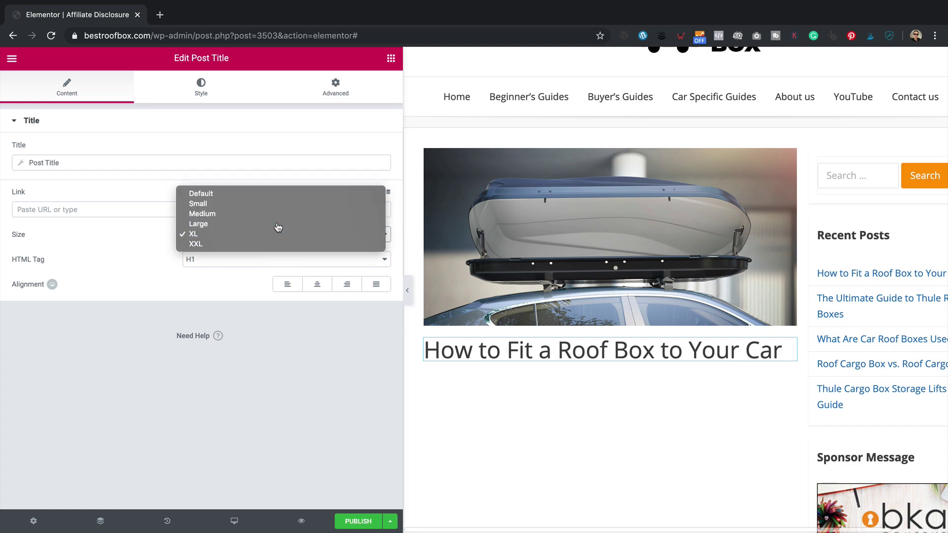
click(296, 224)
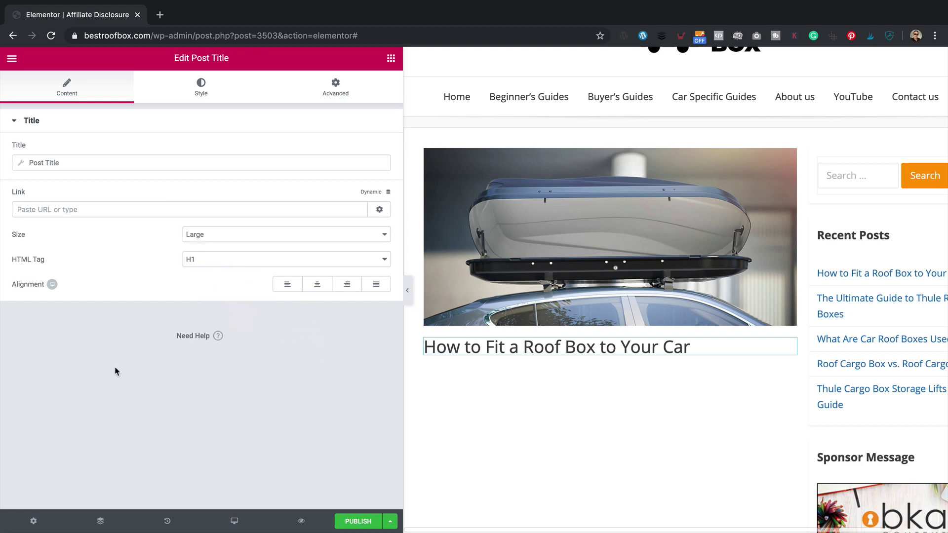
Add a Post Content widget directly below the post title in the wide column
click(391, 59)
drag(150, 217, 514, 360)
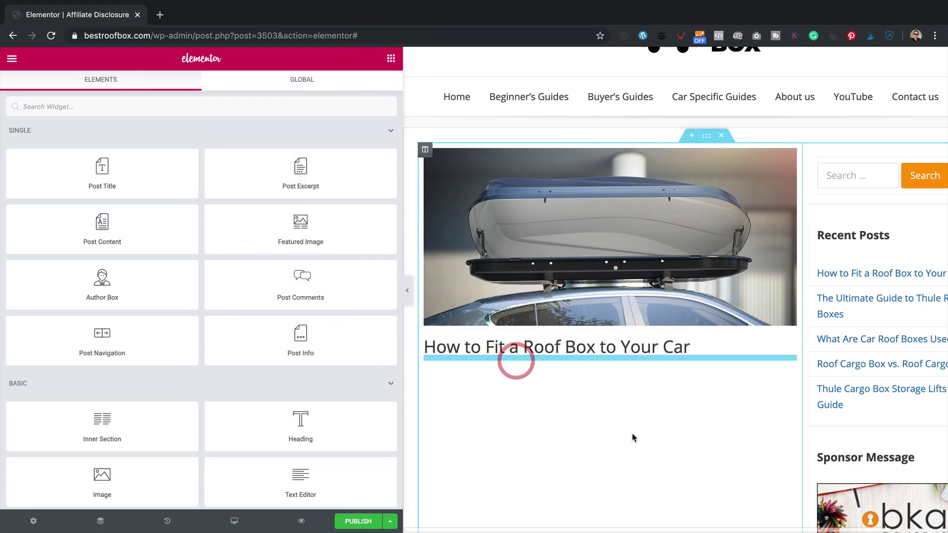
scroll(668, 393, down, 3)
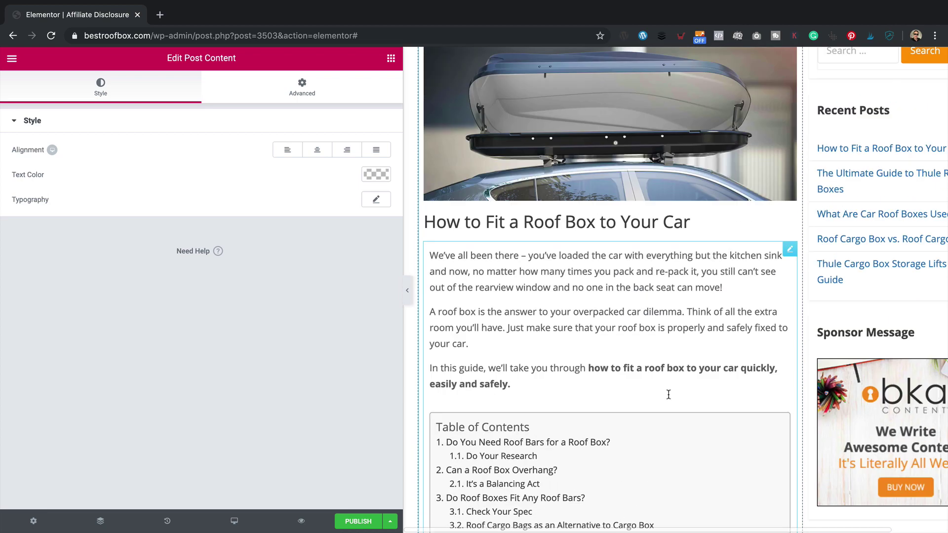
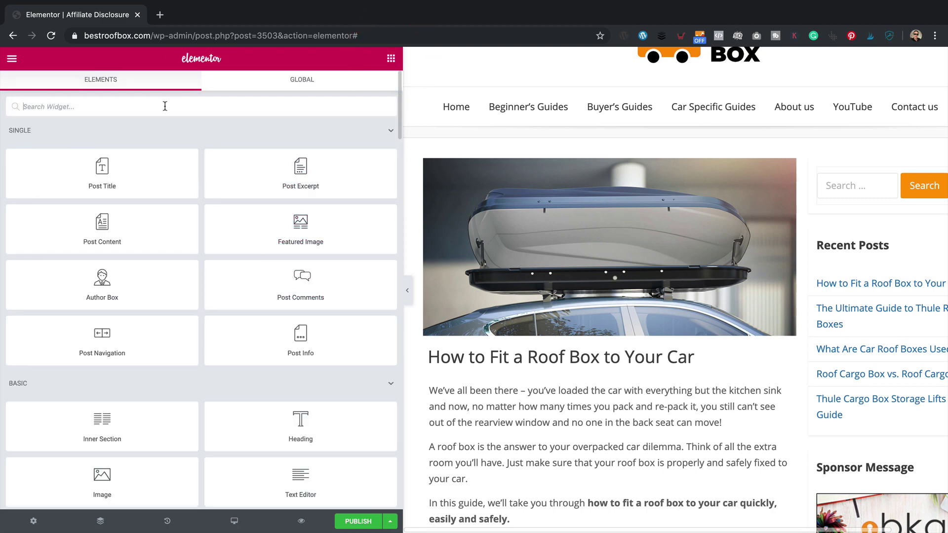
Add an Alert widget between the post title and the post content in the wide column
scroll(177, 186, down, 4)
scroll(177, 187, down, 6)
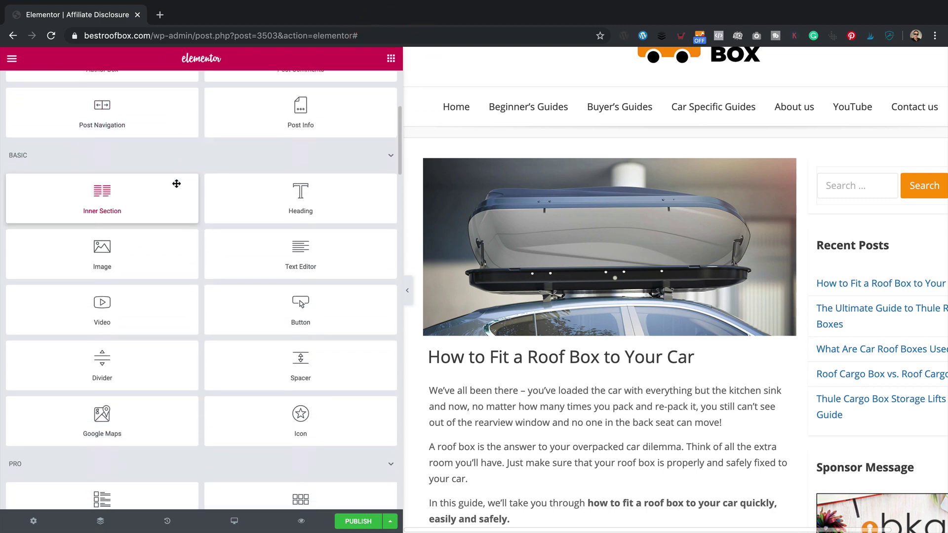
scroll(176, 184, down, 13)
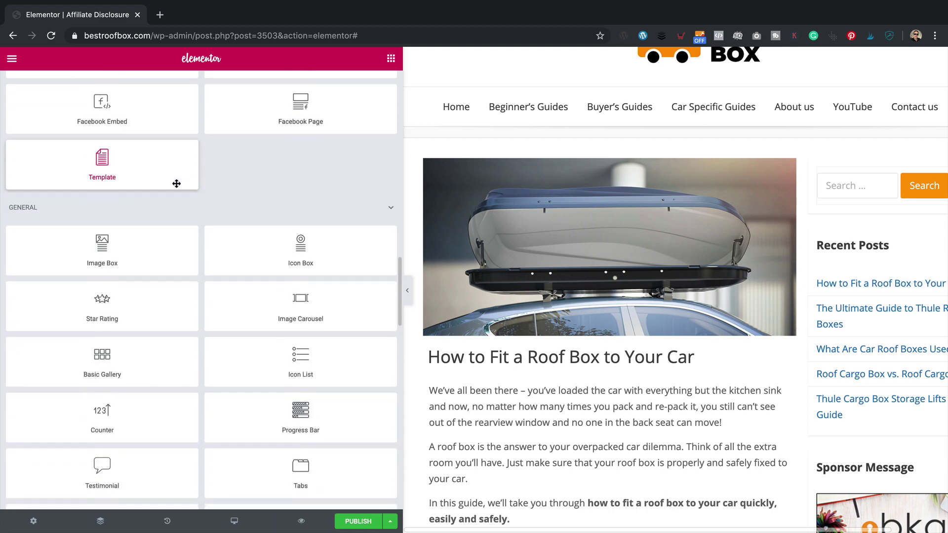
scroll(177, 184, down, 3)
scroll(177, 184, down, 1)
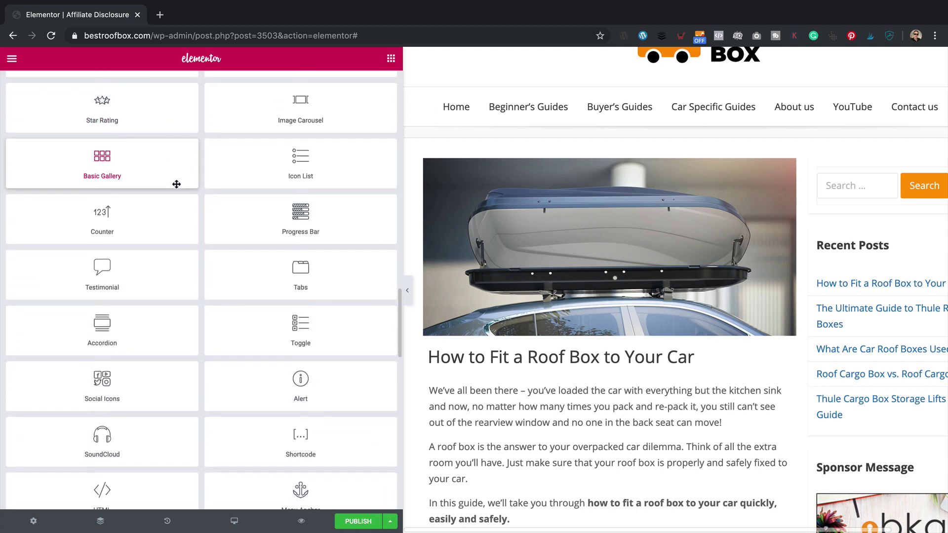
drag(262, 383, 532, 391)
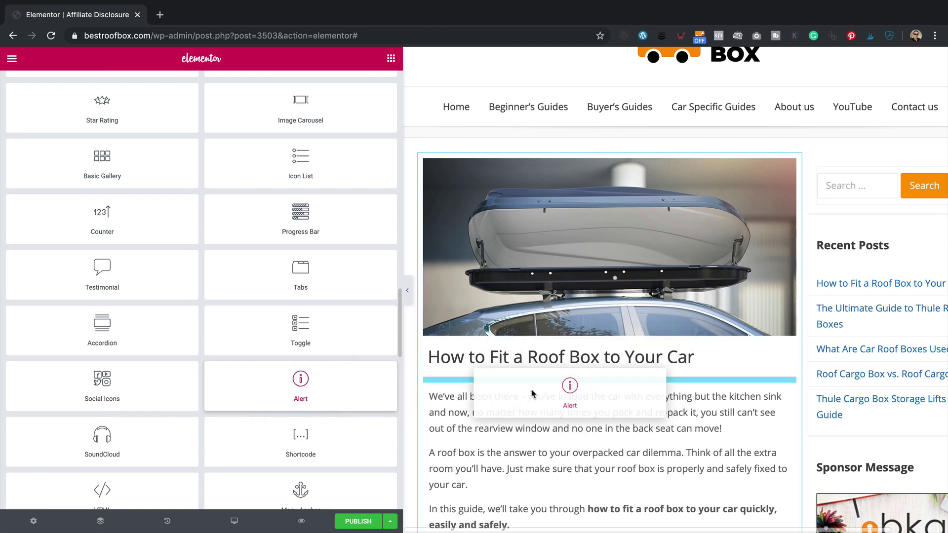
drag(532, 394, 533, 394)
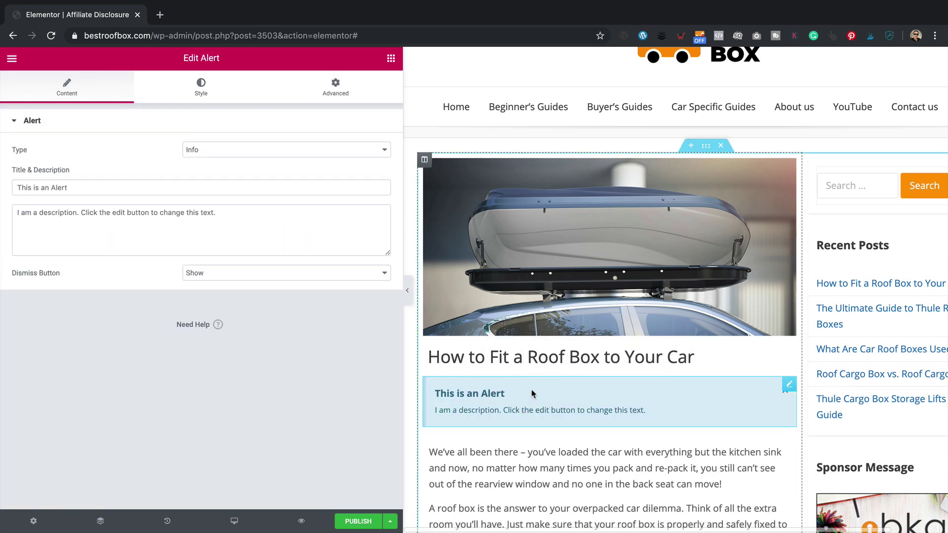
Title the alert "We're an affiliate" and replace its description with the "We hope you love the products we recommend!" affiliate disclaimer
drag(186, 187, 6, 187)
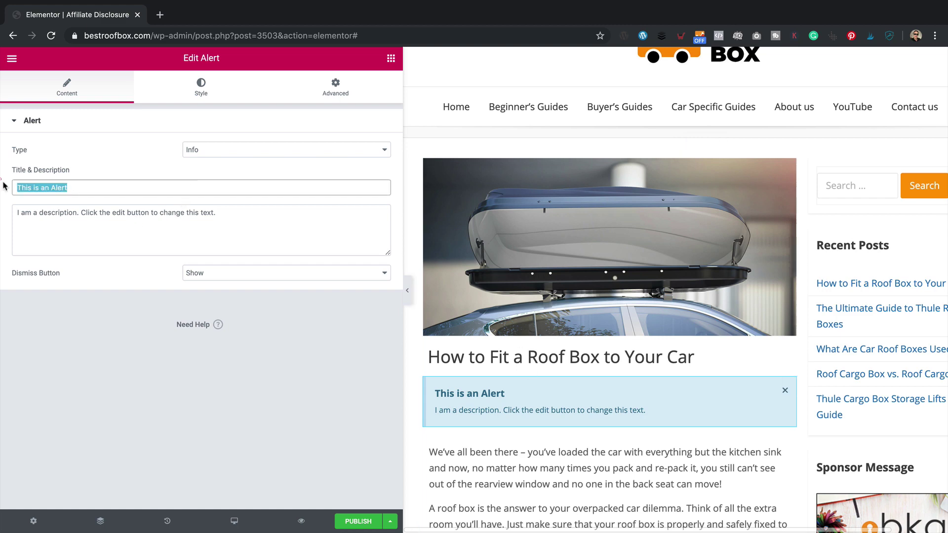
text(We)
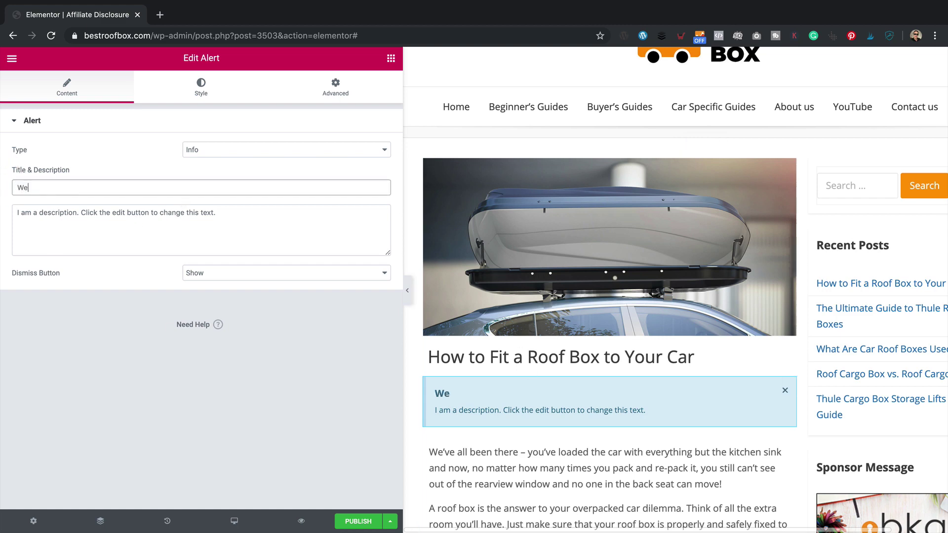
text('re an affiliate)
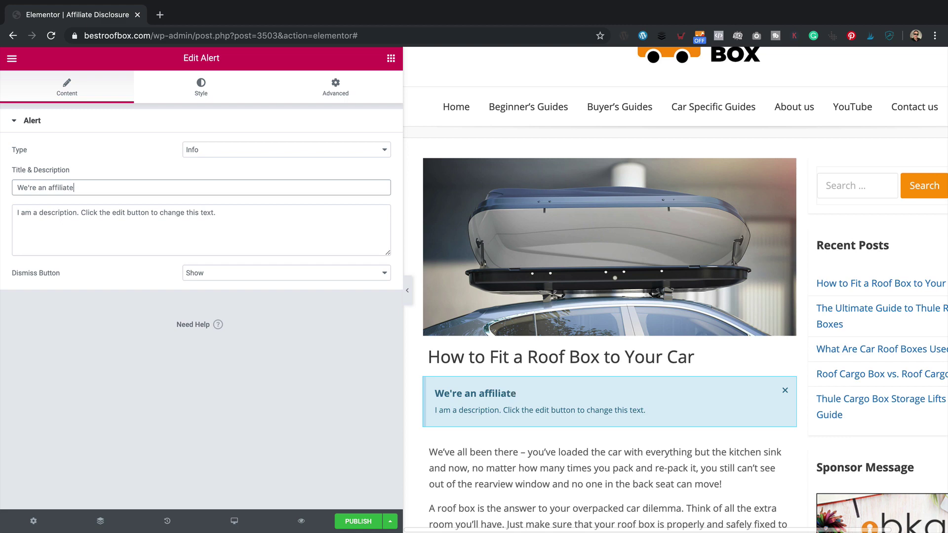
key(Tab)
key(shift+Tab)
click(252, 221)
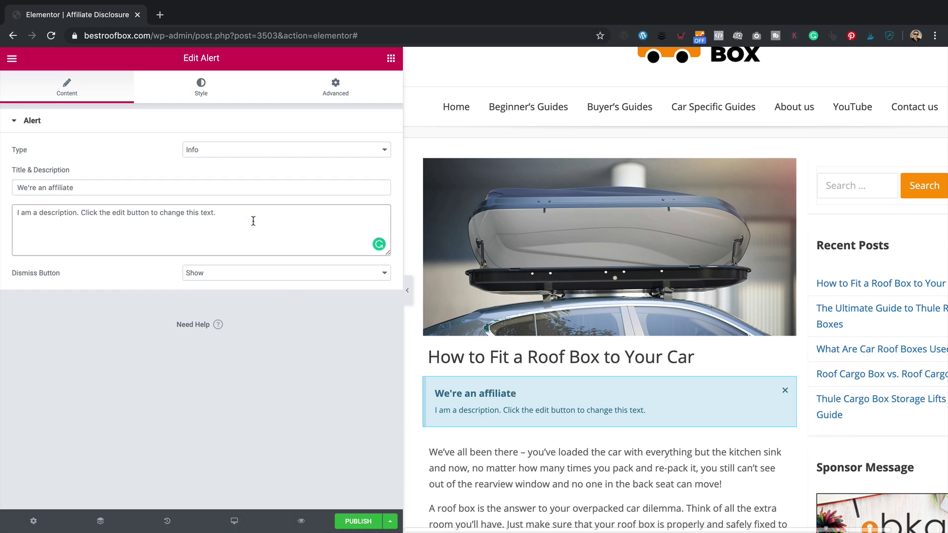
key(ctrl+a)
text(We hope you love the products we recommend! Just so you know, we may collect a share of sales or other compensation from the links on this page. Thank you if you use our links, we really appreciate it!)
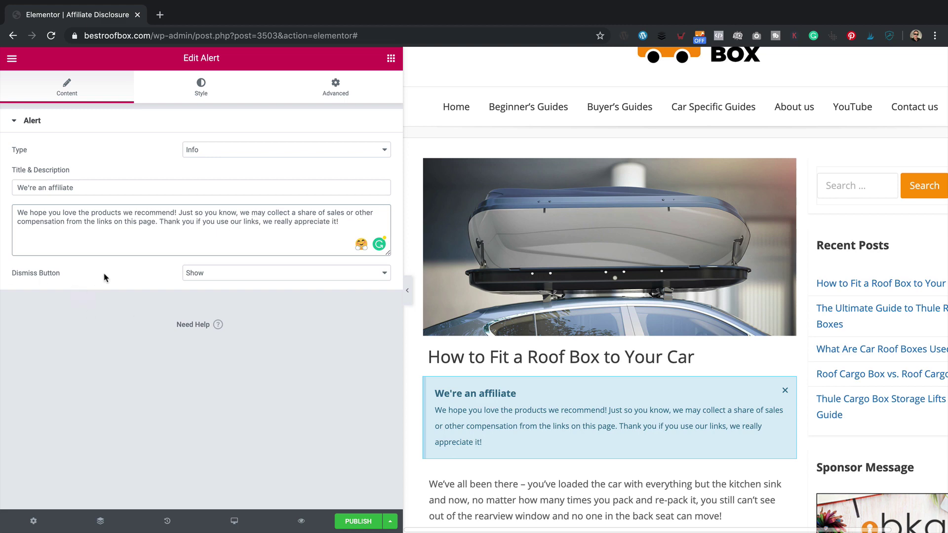
Hide the alert's dismiss button and set its type to Success
click(246, 275)
click(243, 285)
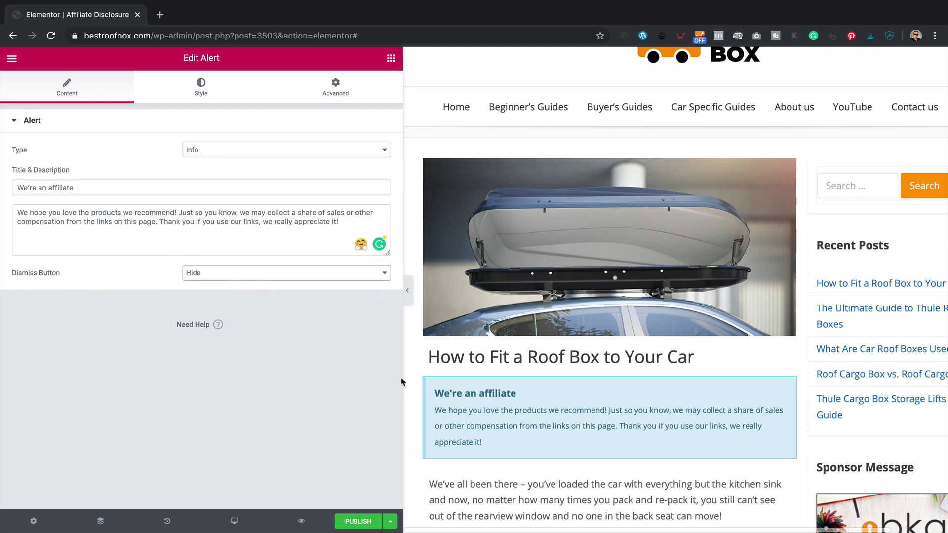
click(217, 151)
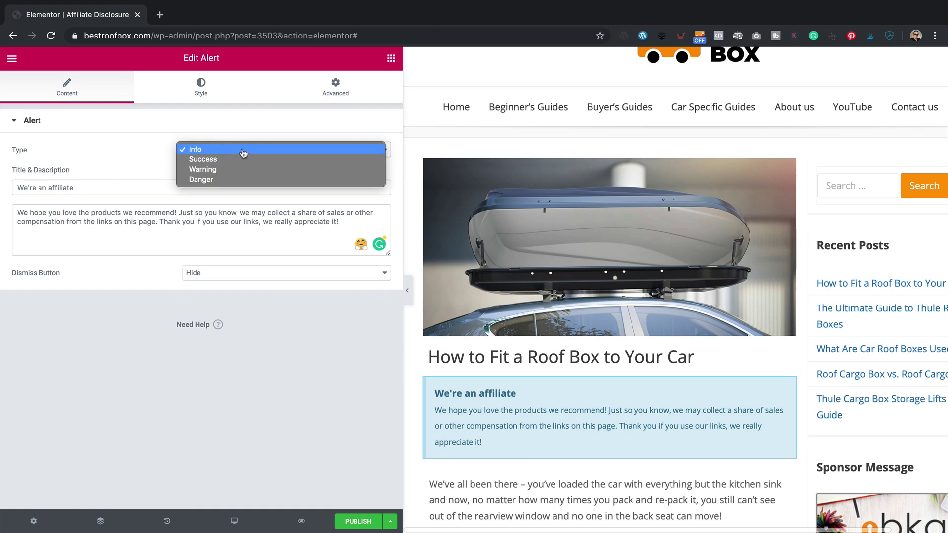
click(232, 159)
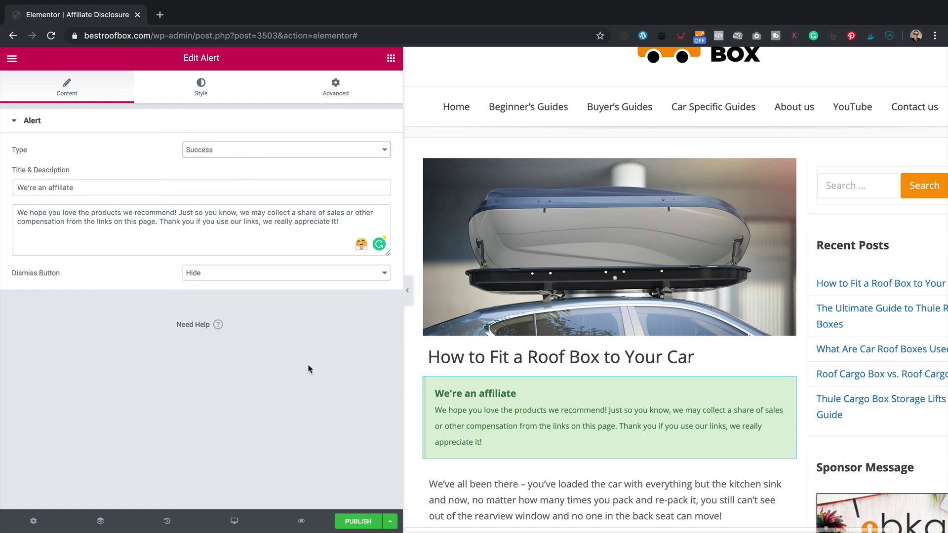
click(204, 91)
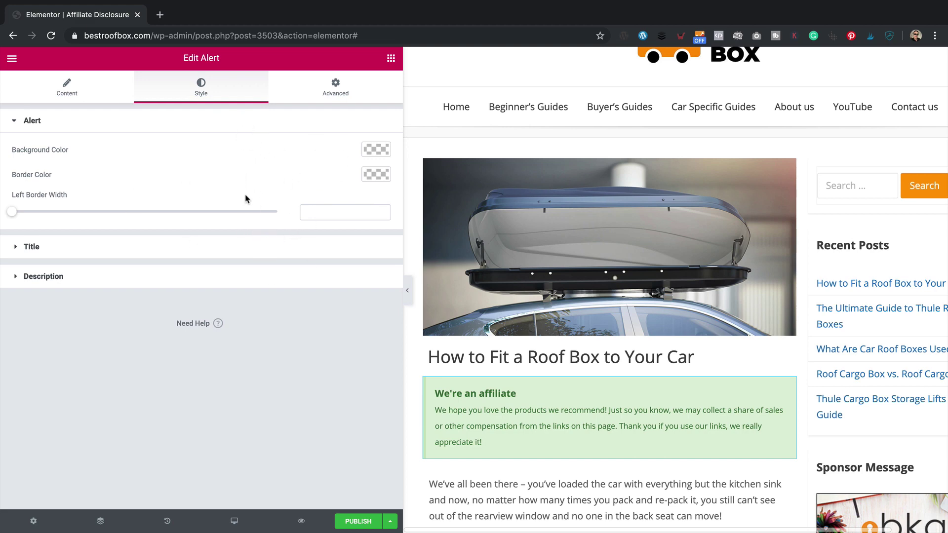
click(72, 89)
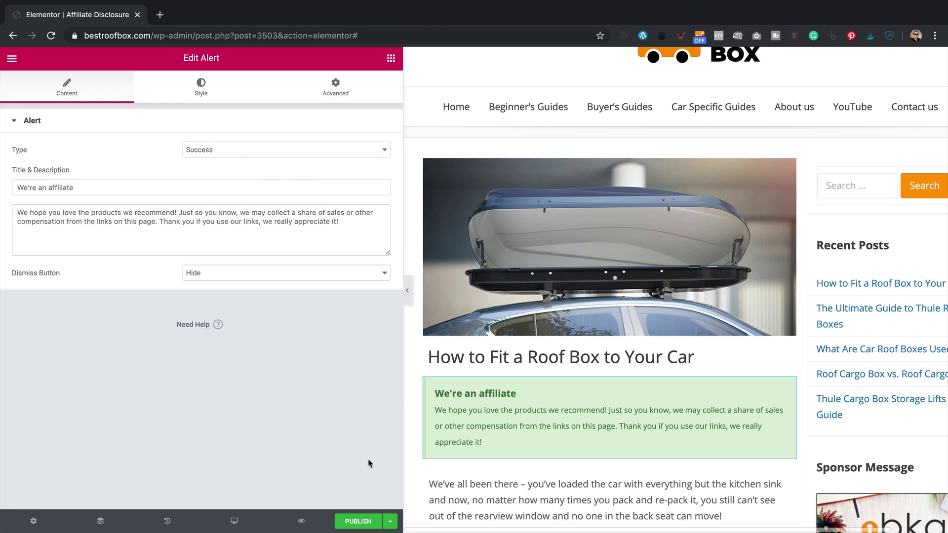
Start publishing the single post template to reach its display conditions
scroll(628, 289, down, 1)
scroll(628, 290, down, 1)
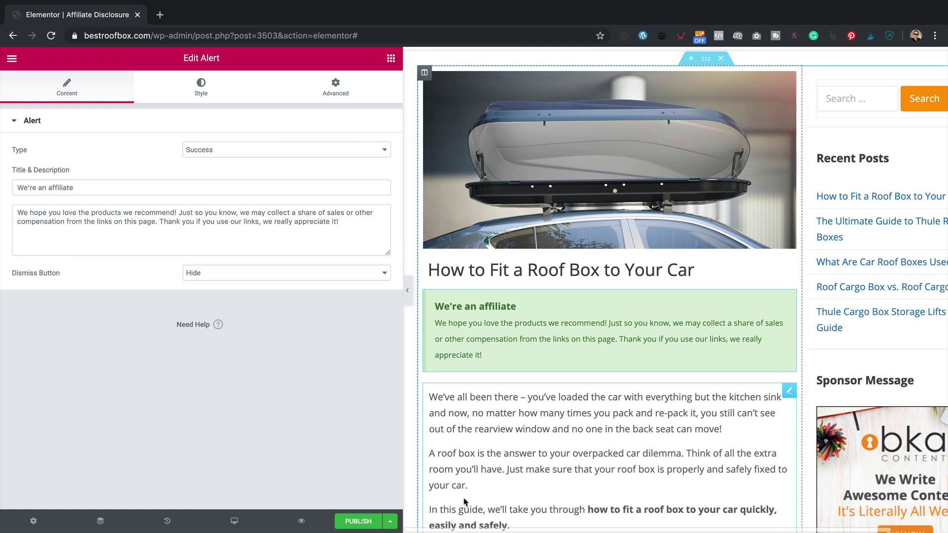
click(358, 521)
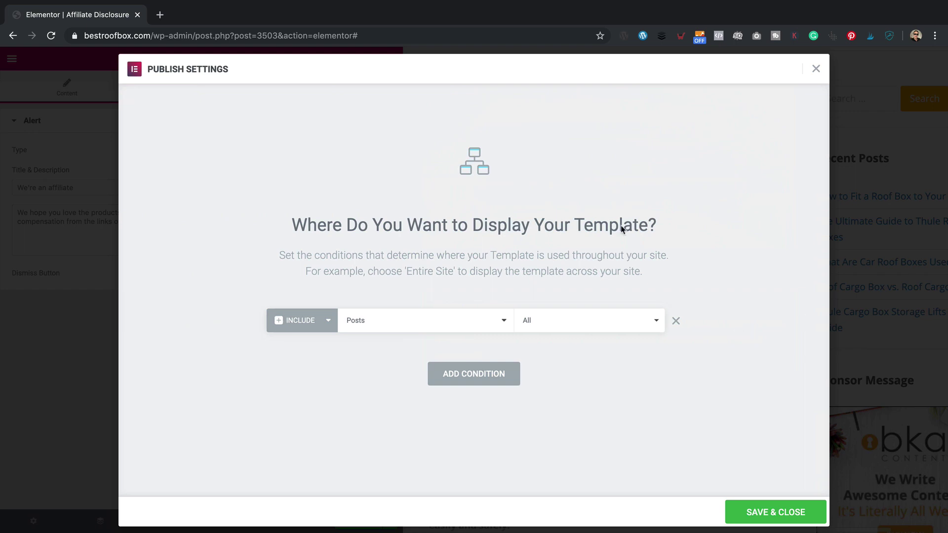
Try limiting the template's display condition to In Category and search the categories for "Buyers"
click(494, 320)
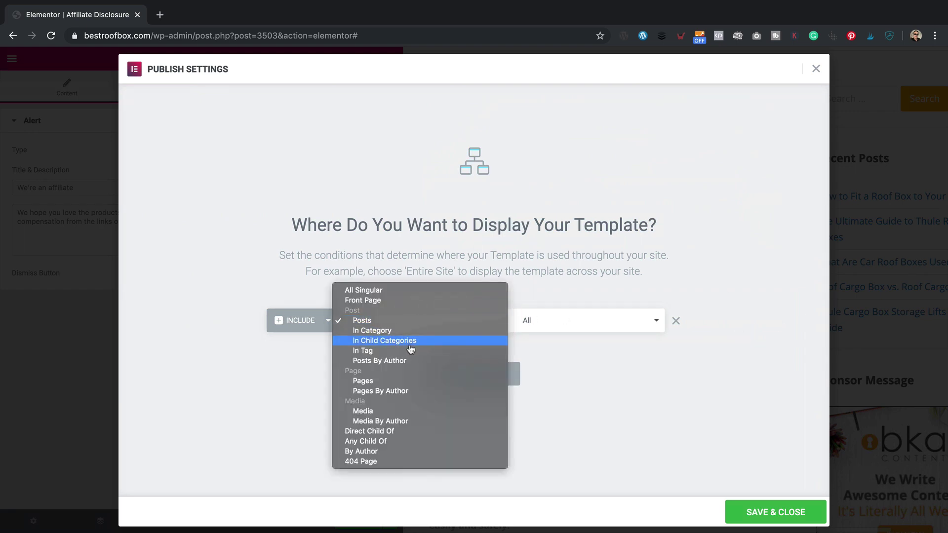
click(403, 328)
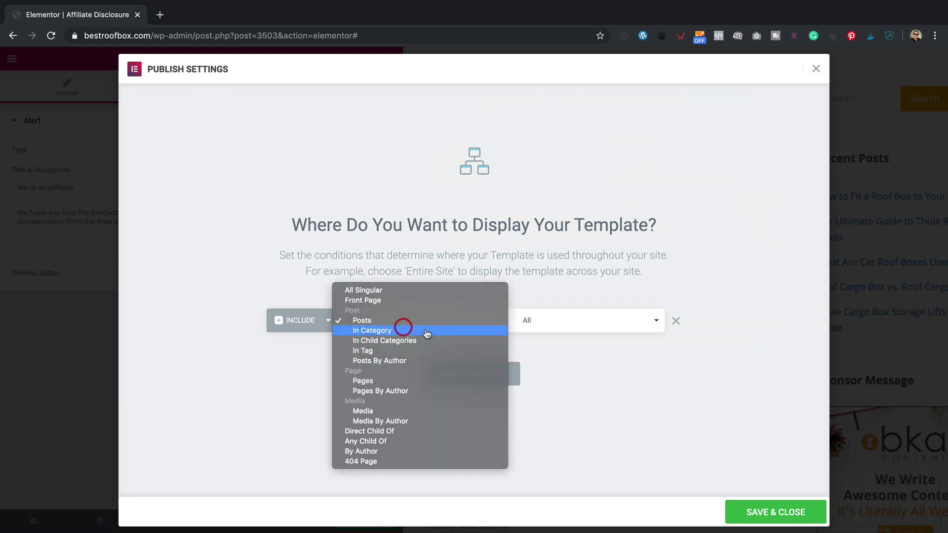
click(593, 323)
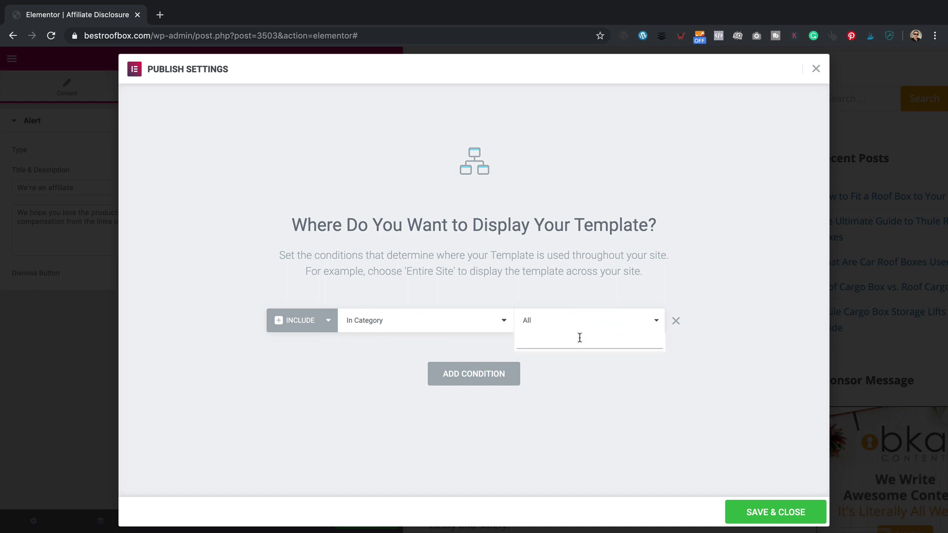
text(Buyers)
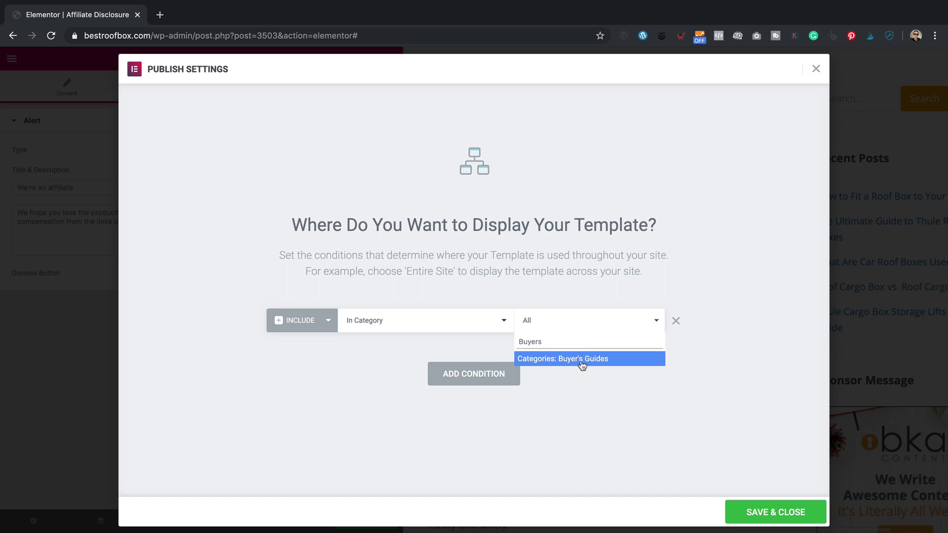
click(553, 402)
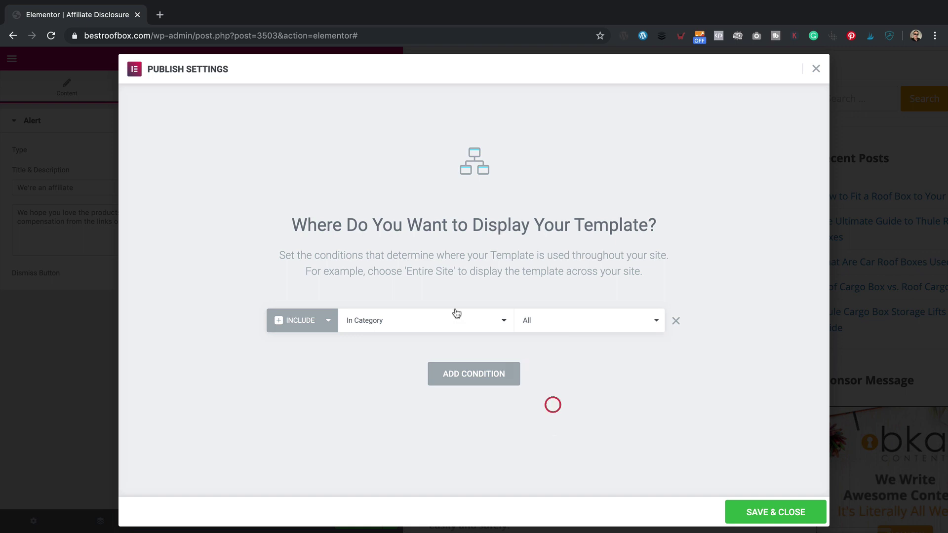
Set the display condition to include all Posts, then save it and publish the template
click(505, 319)
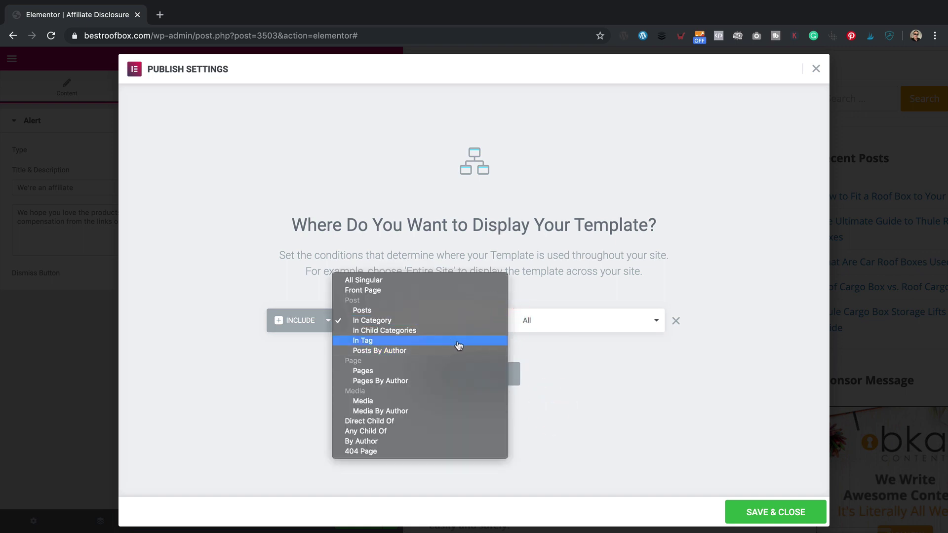
click(436, 309)
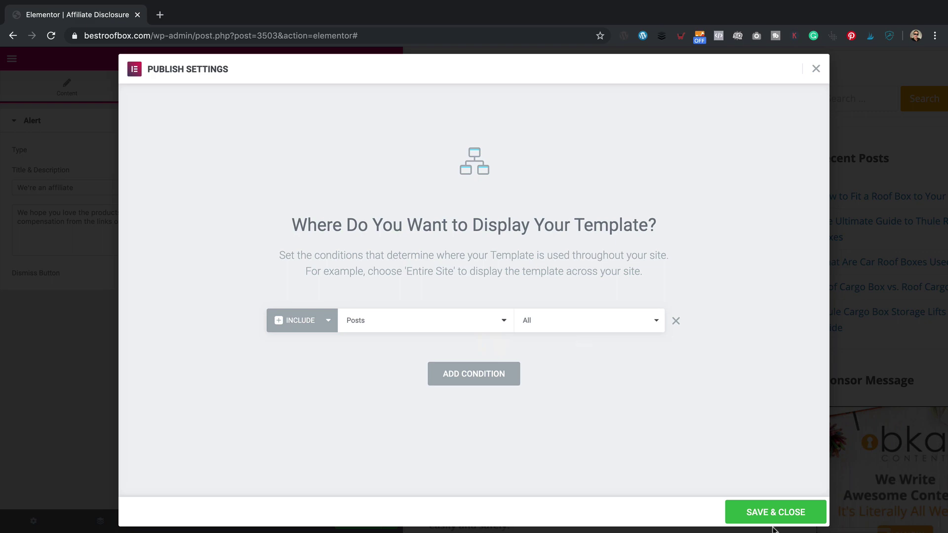
click(782, 513)
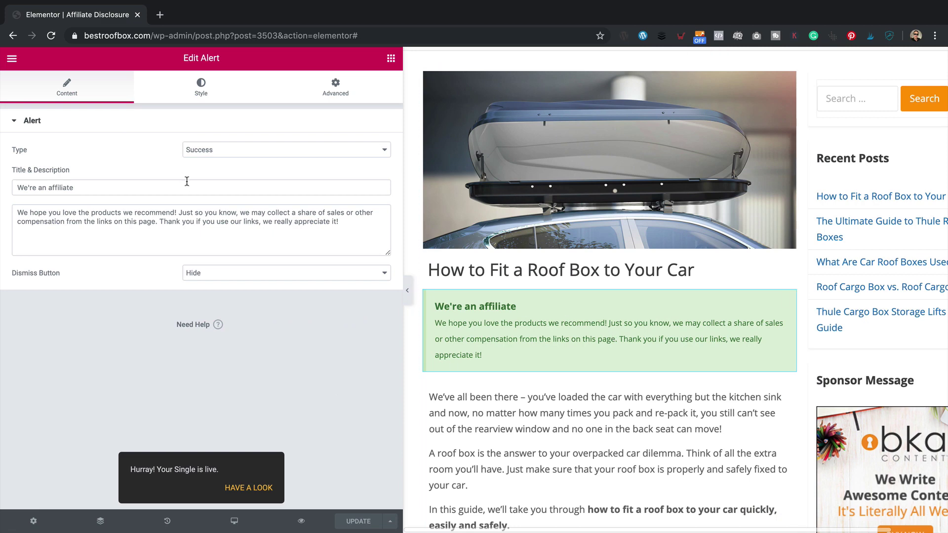
Open The Ultimate Guide to Thule Roof Boxes on bestroofbox.com in a new tab and check the affiliate alert below its title
click(159, 14)
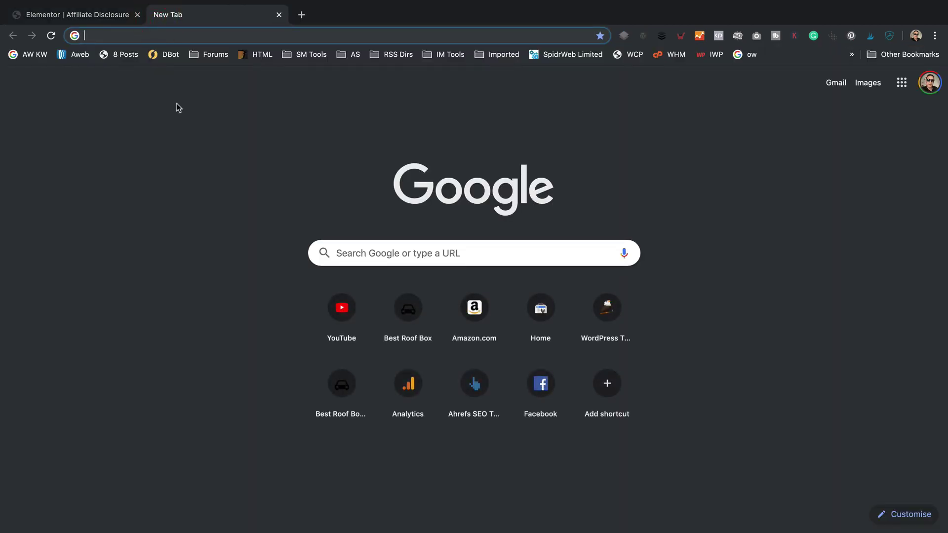
text(bestroofbox.com)
key(Return)
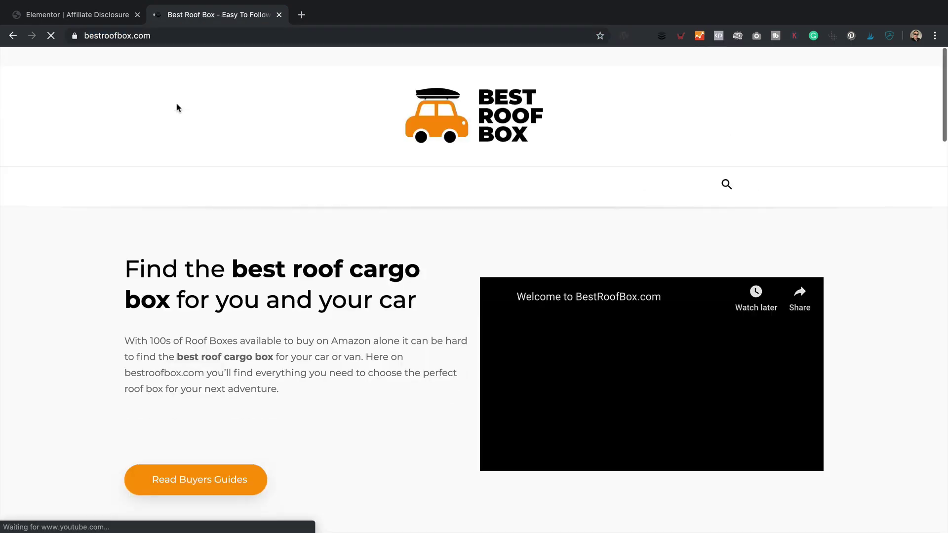
scroll(332, 154, down, 4)
scroll(326, 163, down, 4)
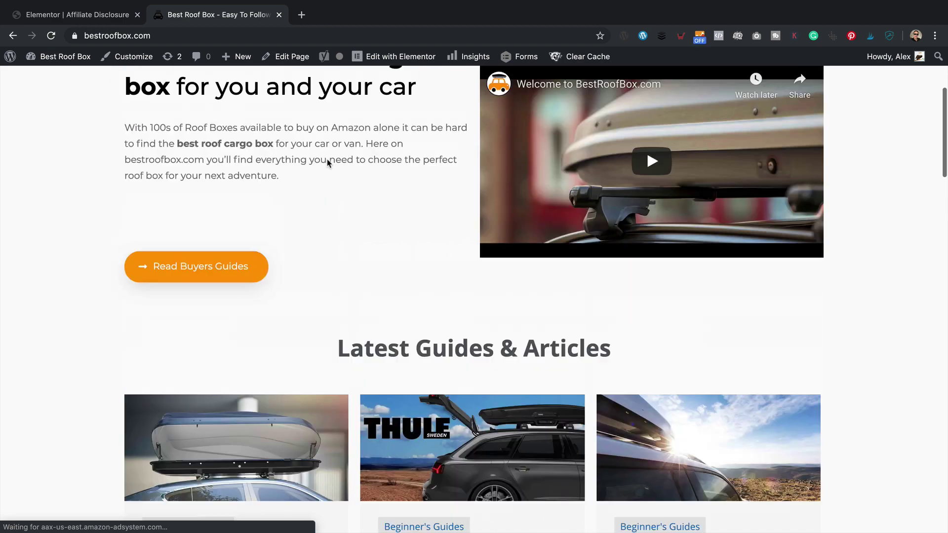
scroll(322, 172, down, 3)
click(421, 323)
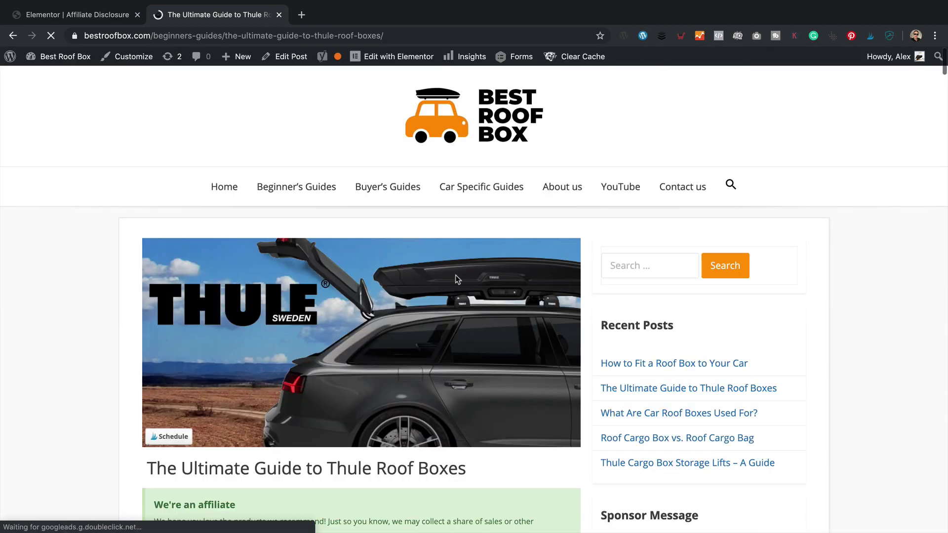
scroll(455, 275, down, 3)
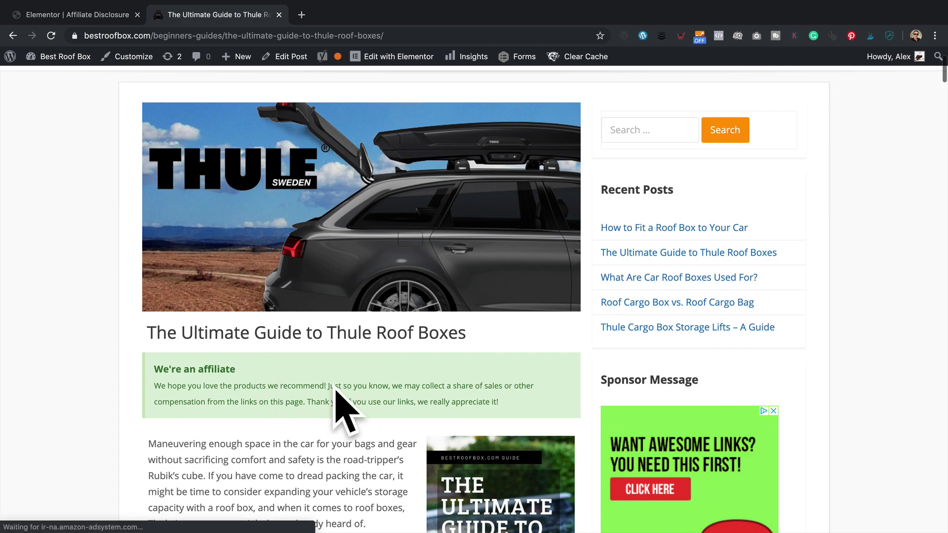
scroll(376, 404, down, 1)
scroll(376, 404, down, 3)
scroll(378, 403, up, 2)
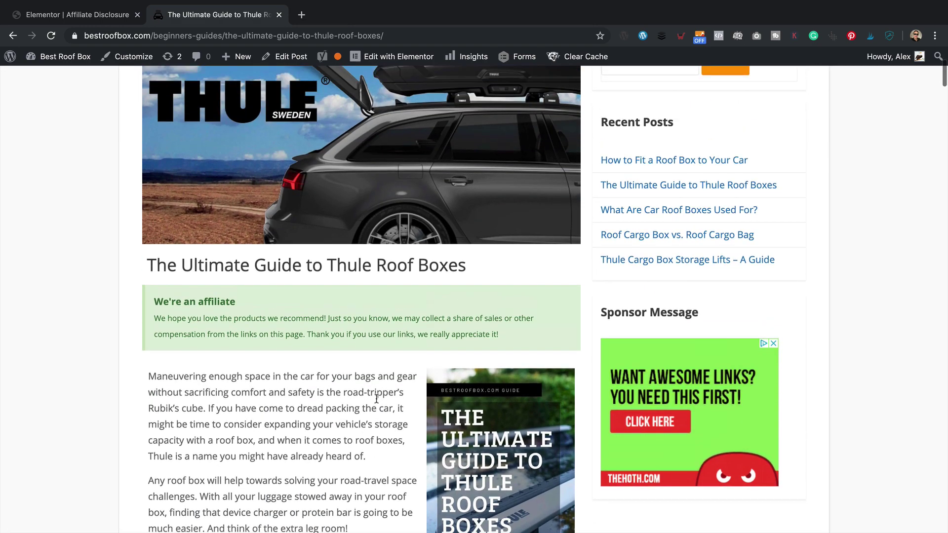
scroll(378, 403, up, 4)
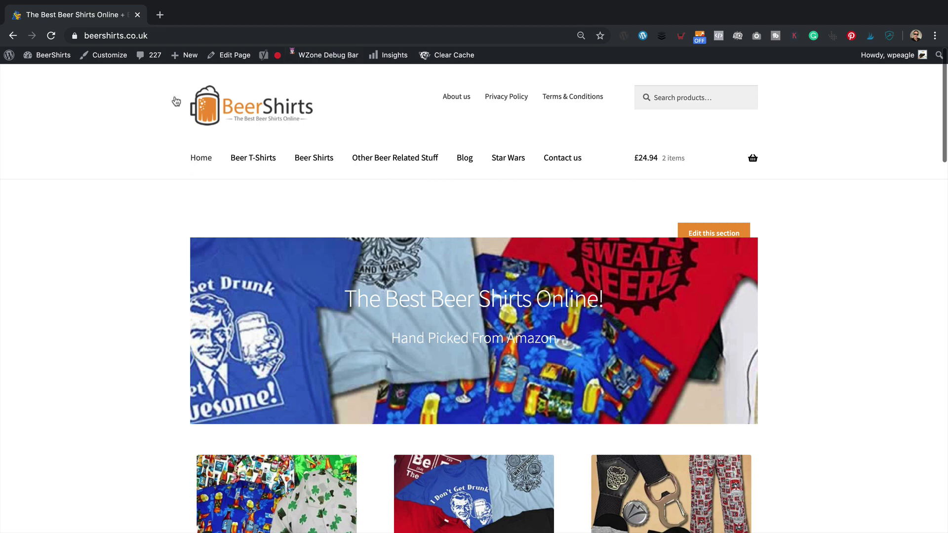
Open the page for adding new plugins in the BeerShirts site's WordPress dashboard
mouse_move(50, 55)
click(42, 74)
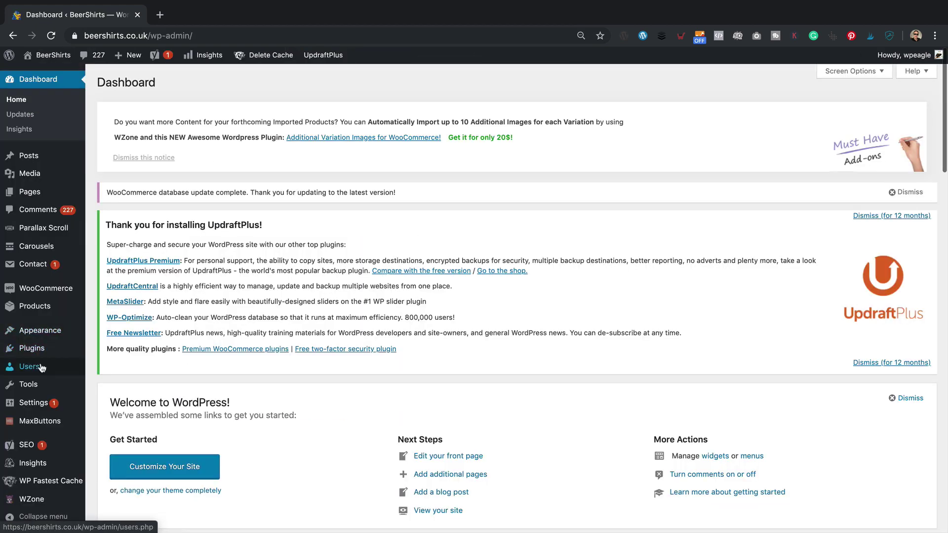
mouse_move(50, 348)
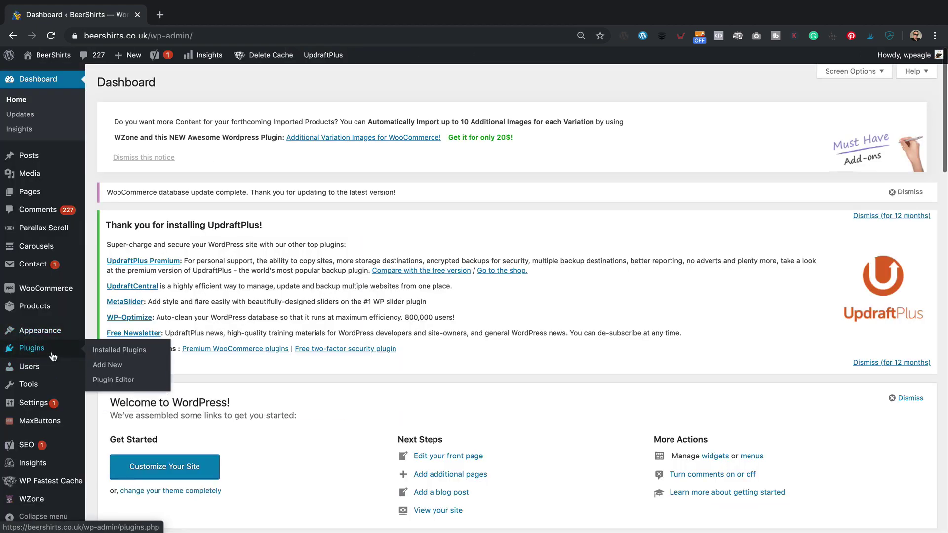
click(107, 365)
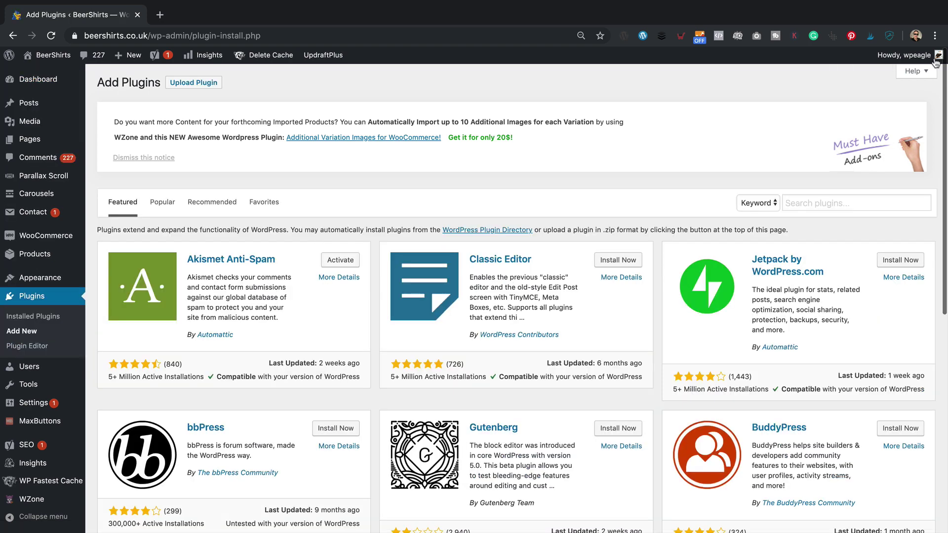
Search the plugin directory for "Woocommerce single product page customizer", then install and activate the matching Geek Web Solution plugin
click(820, 206)
text(Wo)
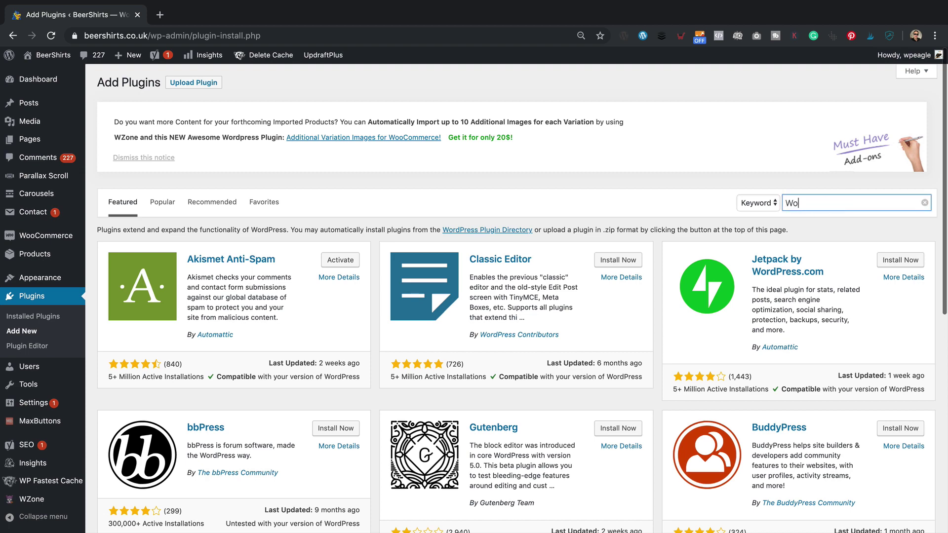
text(ocommerce )
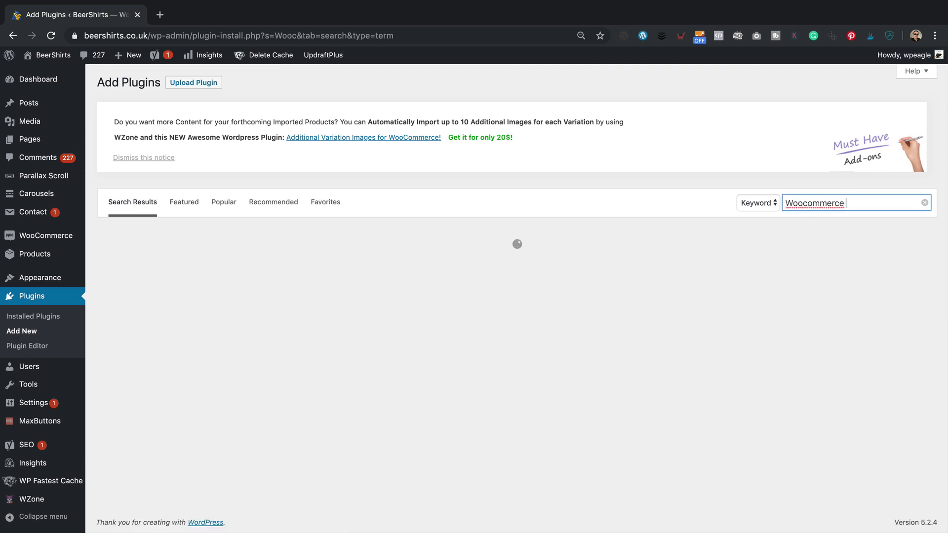
text(single product page cum)
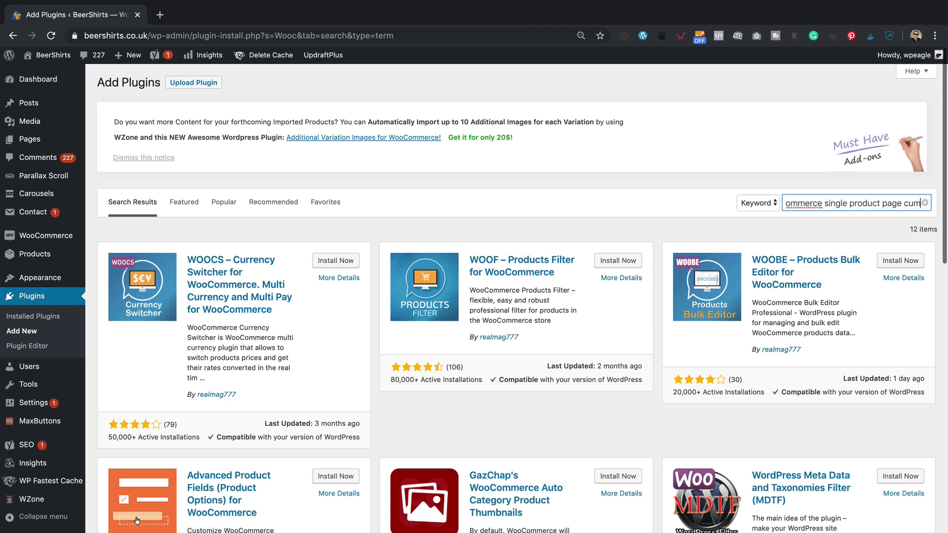
key(BackSpace)
text(stomiz)
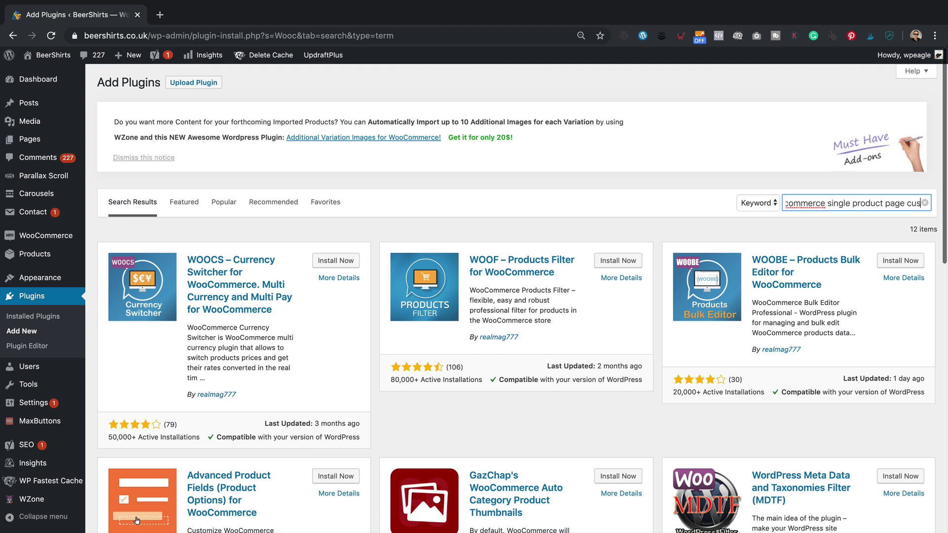
text(er)
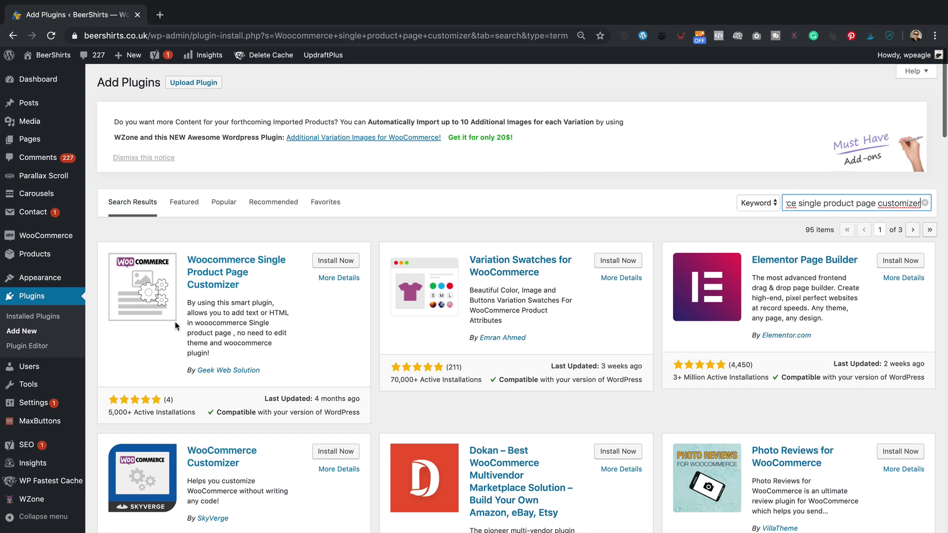
click(335, 260)
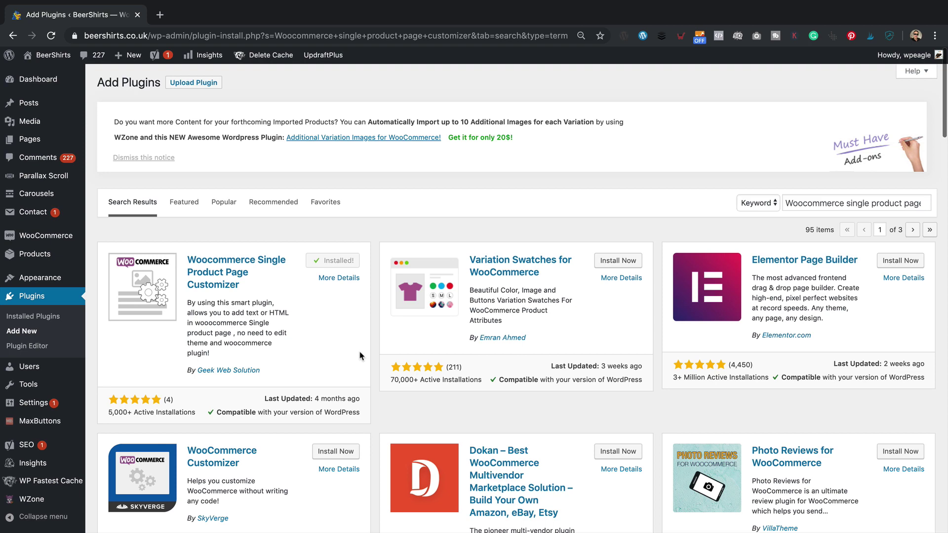
click(337, 263)
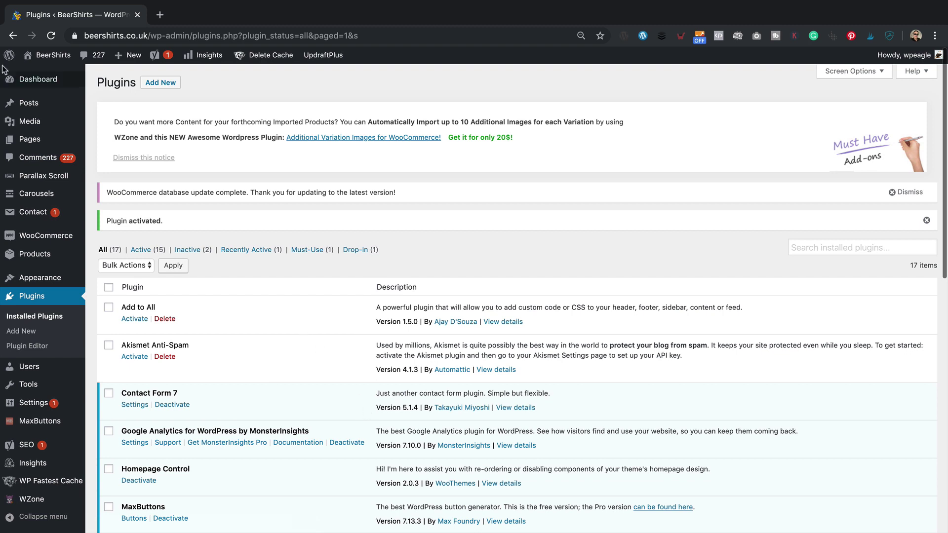
Open the BeerShirts storefront in a new tab and examine the "10oz apparel Beer T Shirt Life Is Brewtiful" product page
mouse_move(50, 55)
right_click(58, 74)
click(131, 75)
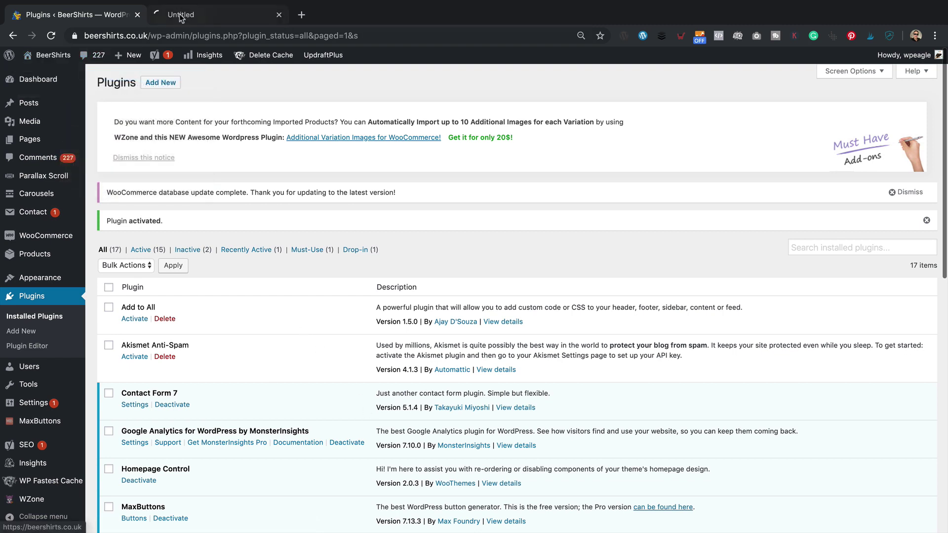
click(179, 13)
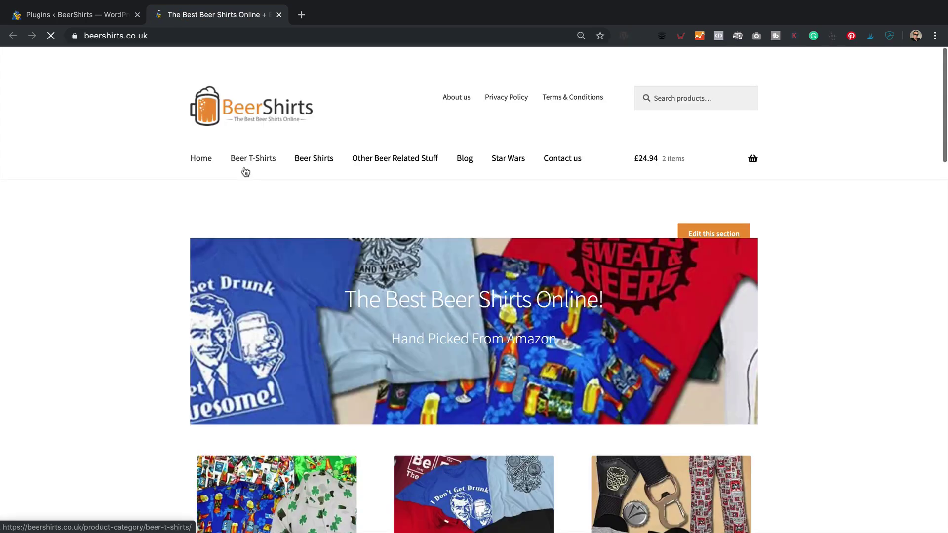
scroll(319, 256, down, 10)
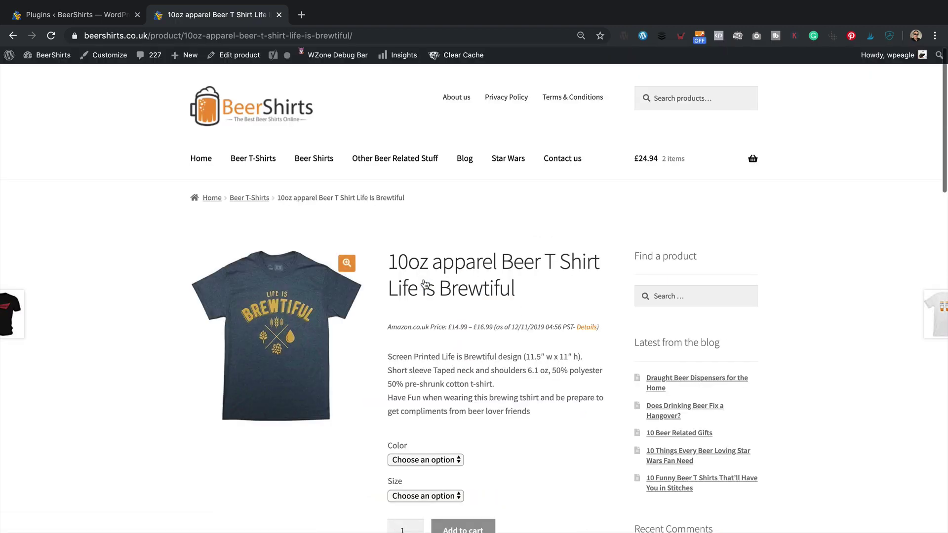
scroll(425, 284, down, 3)
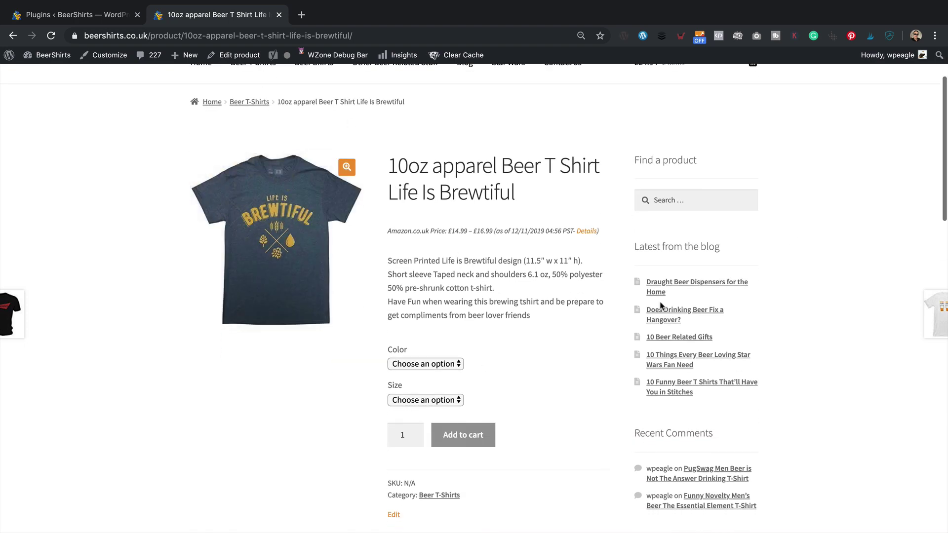
scroll(505, 308, up, 3)
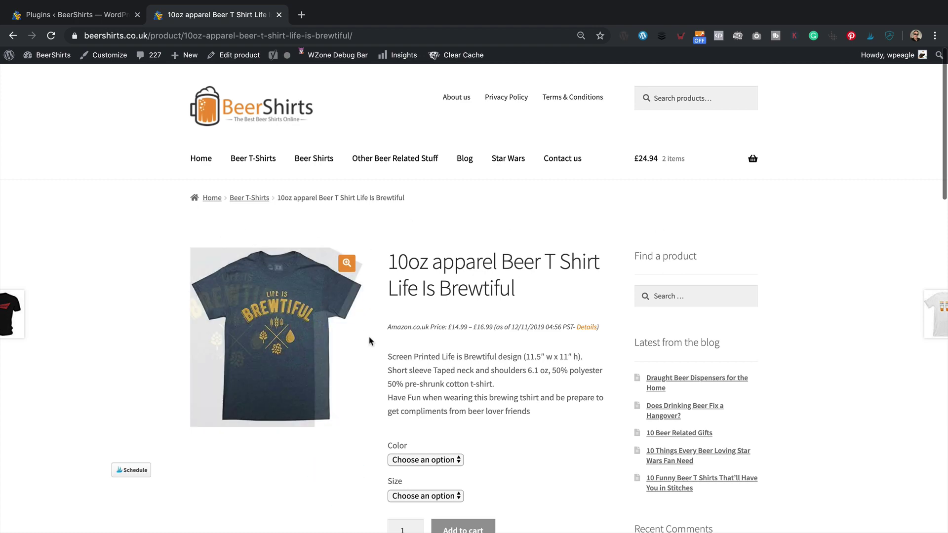
scroll(447, 306, down, 1)
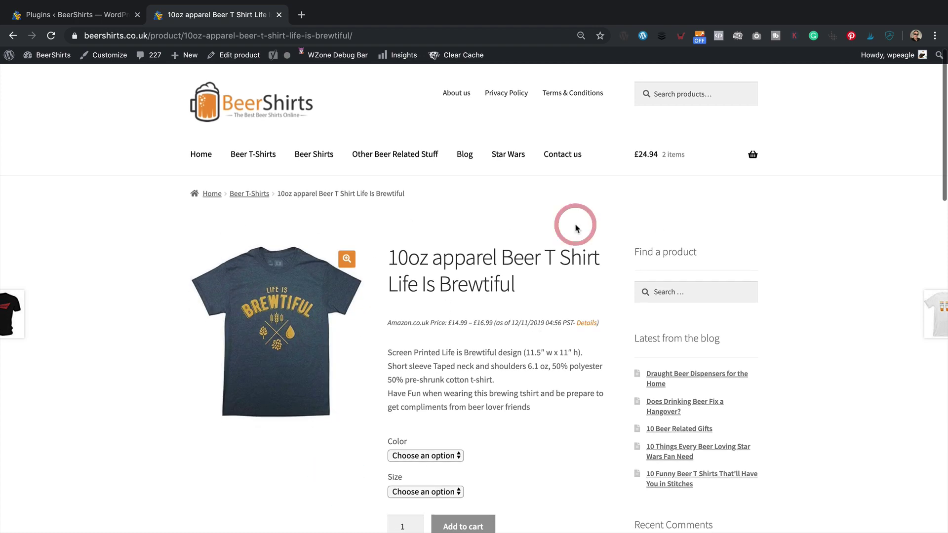
Open the Single Product Page Customizer settings in the WooCommerce admin and examine the positions in its Position Guide Map
click(62, 15)
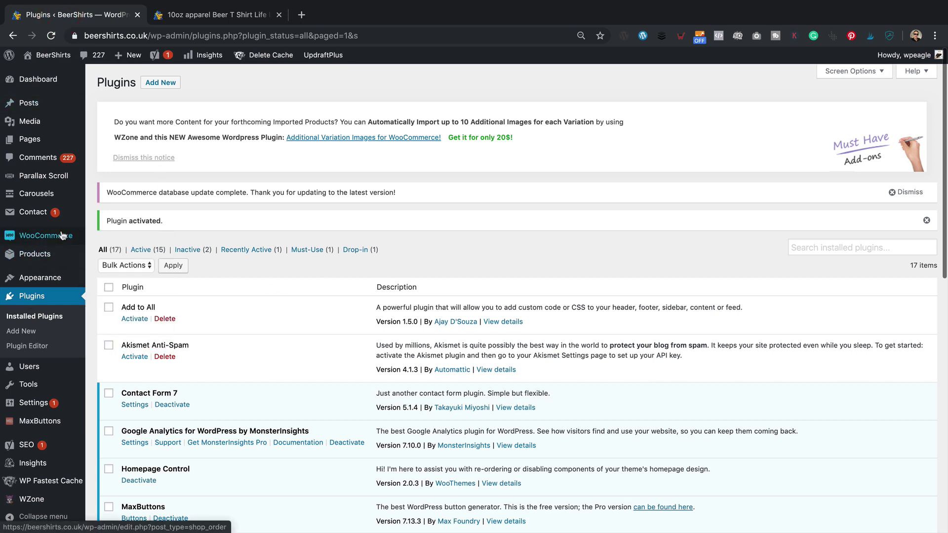
click(119, 270)
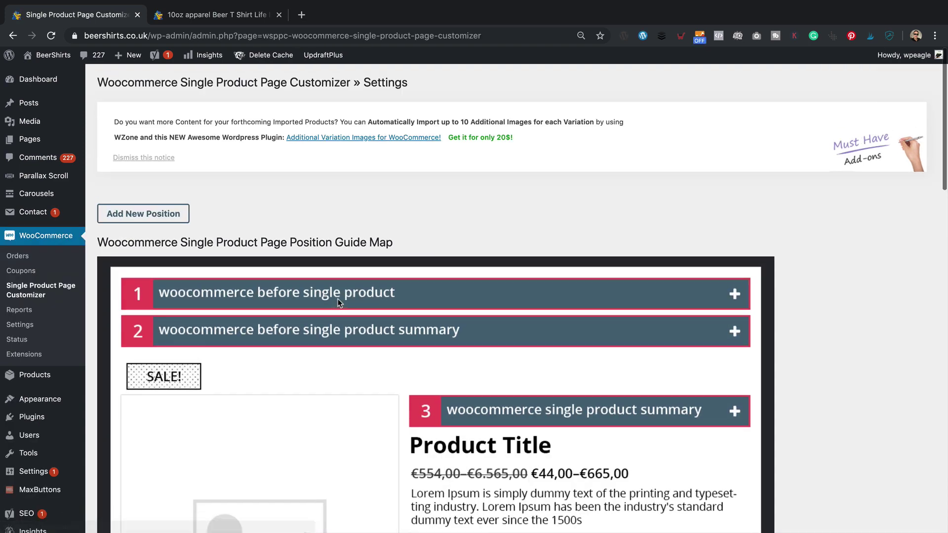
scroll(338, 299, down, 10)
scroll(336, 299, up, 1)
scroll(336, 303, up, 9)
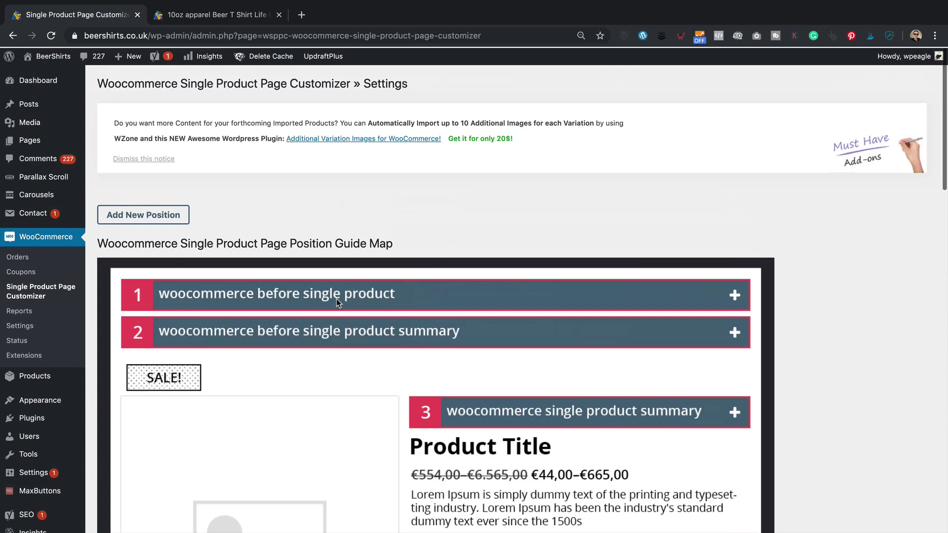
scroll(336, 298, down, 3)
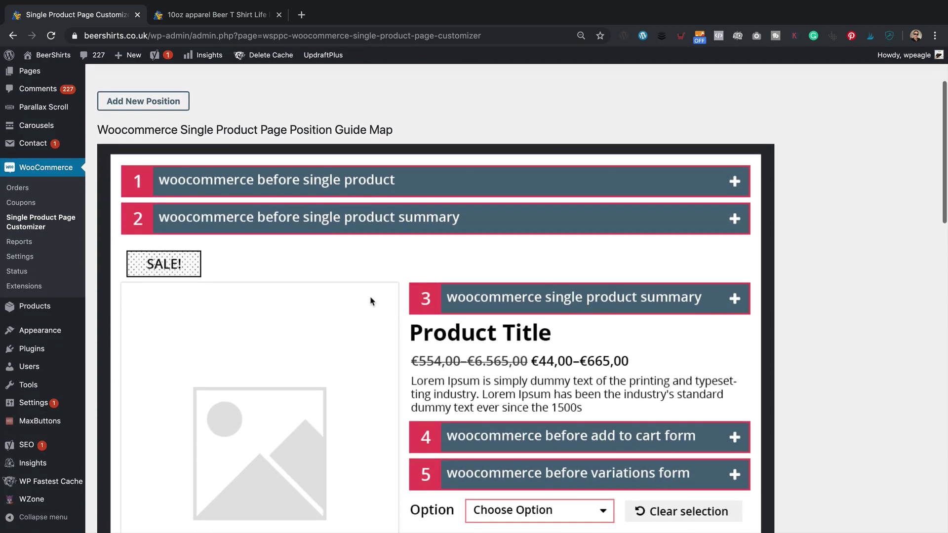
scroll(371, 300, down, 8)
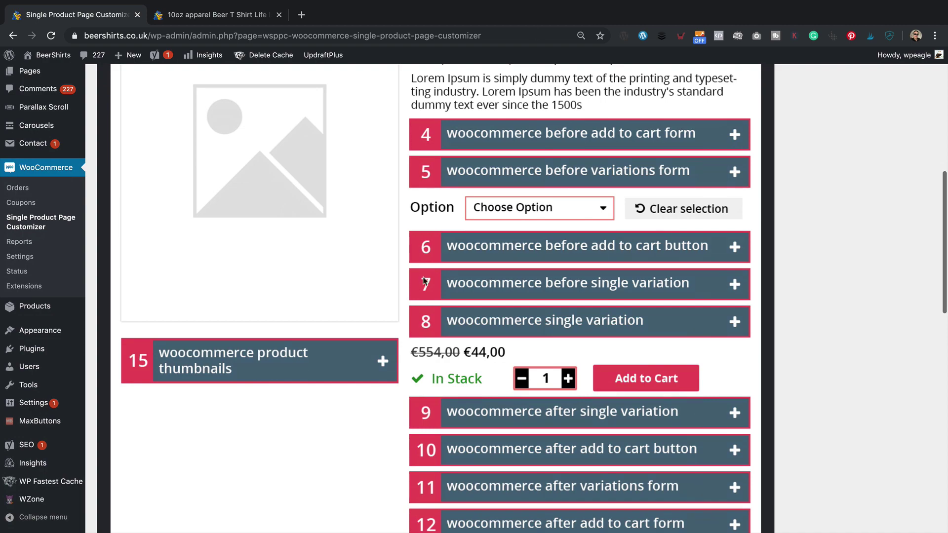
scroll(549, 424, down, 7)
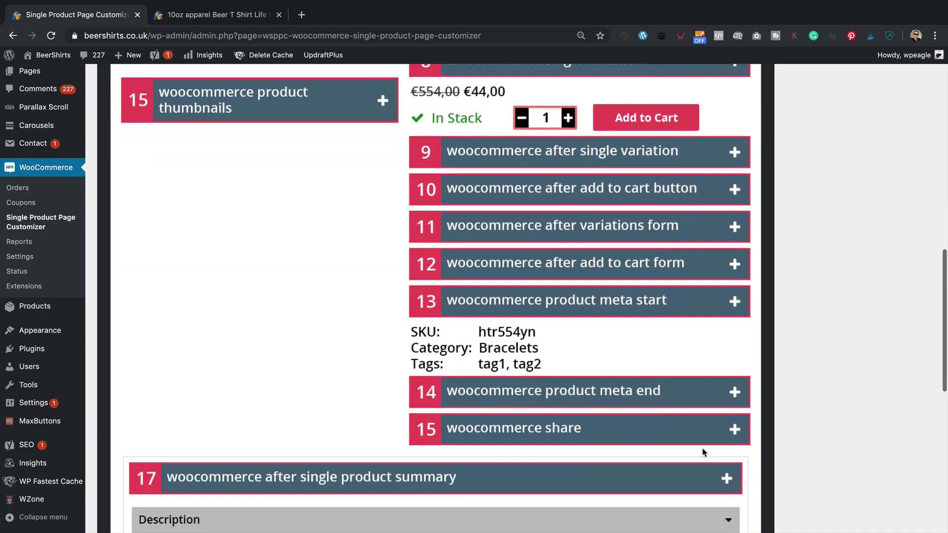
scroll(642, 419, down, 3)
scroll(445, 395, up, 20)
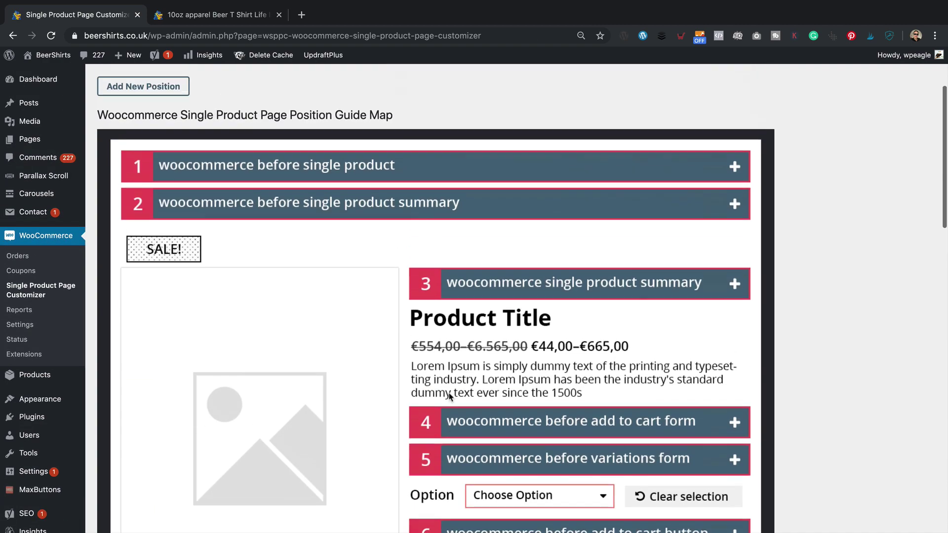
scroll(449, 395, up, 2)
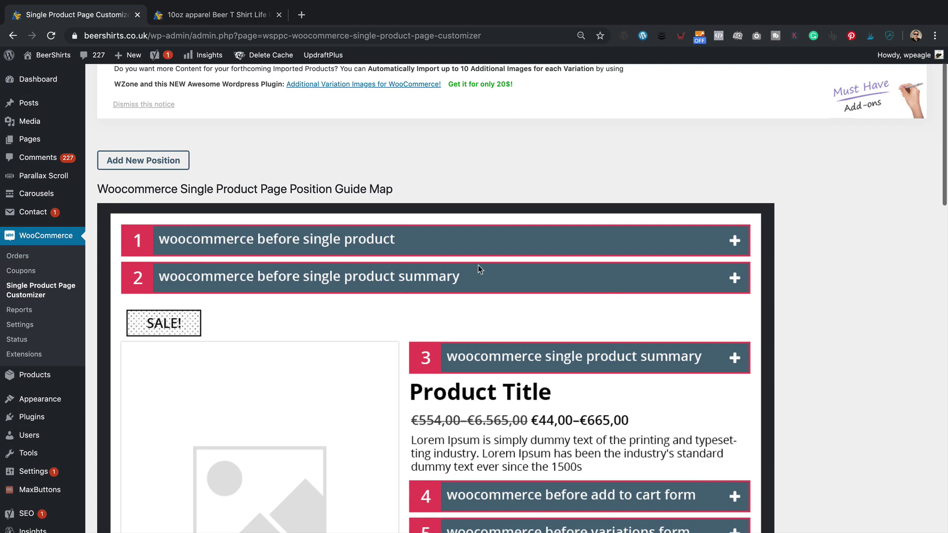
scroll(478, 265, down, 4)
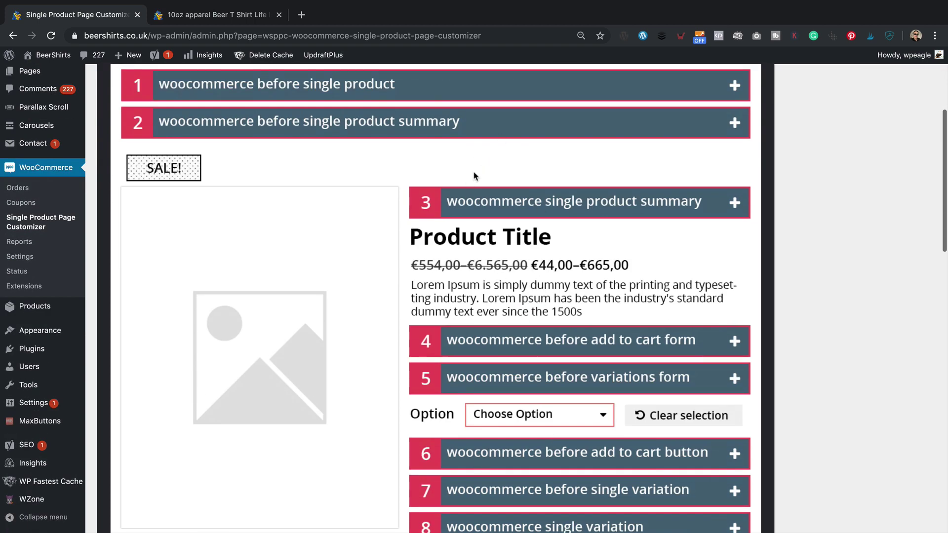
scroll(535, 356, up, 5)
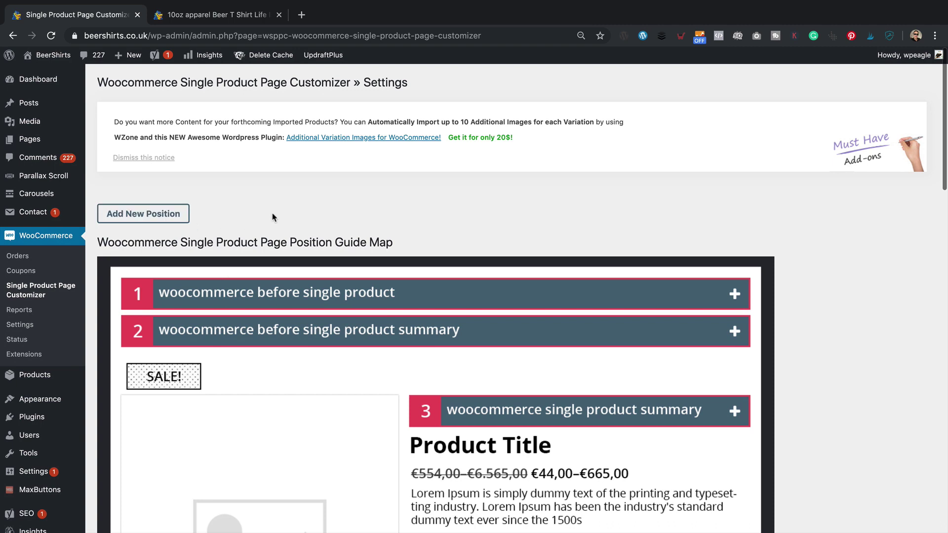
Add a new content position, review the available placements and keep "1. woocommerce before single product" selected
click(159, 214)
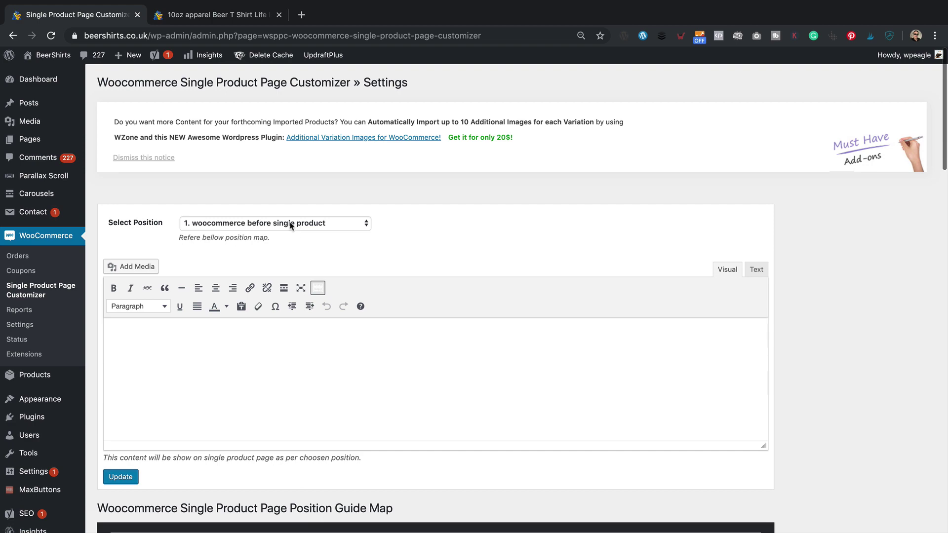
click(225, 223)
click(225, 223)
click(244, 224)
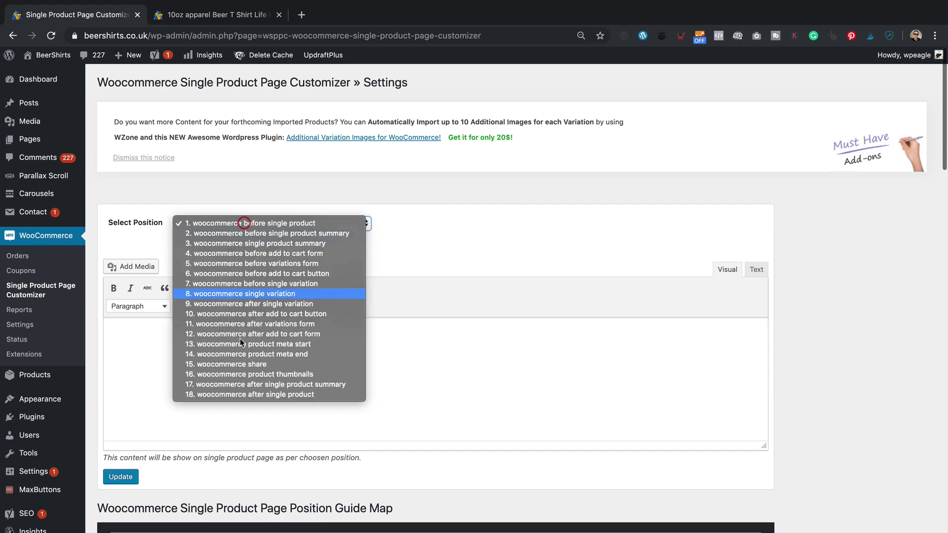
click(412, 223)
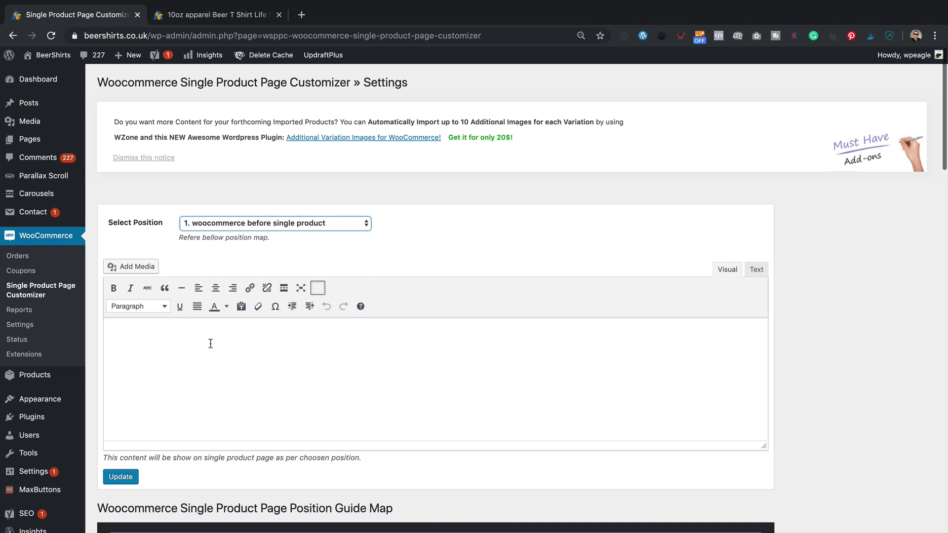
Enter the "We're an affiliate" disclaimer as HTML in a div with class affiliatedisclaimer, without the leading blank line or the space after "affiliate"
click(227, 343)
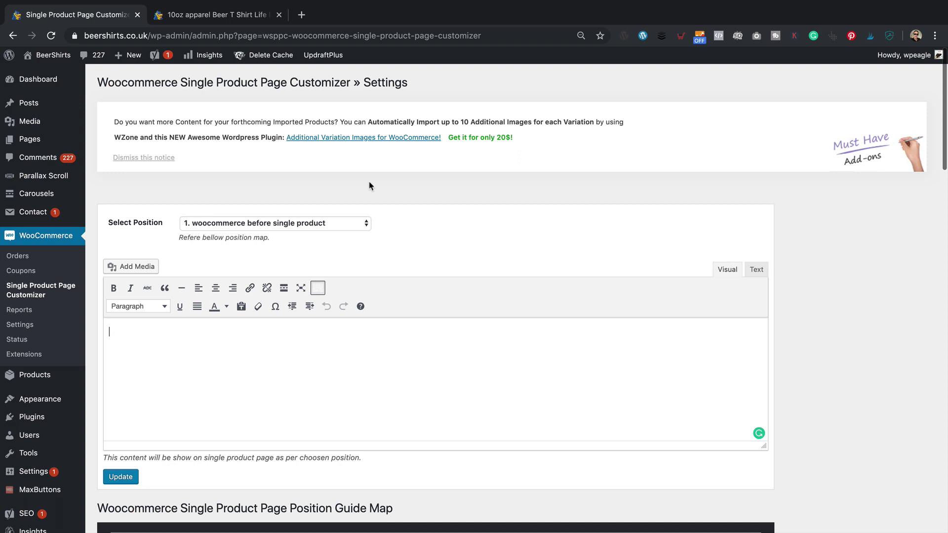
click(754, 272)
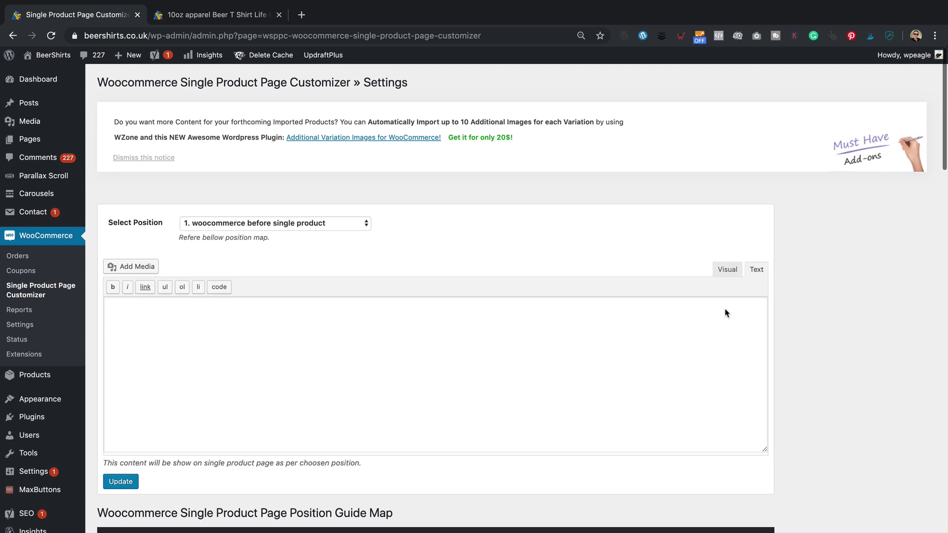
click(200, 324)
text(<div class="affiliatedisclaimer"><p><strong>We're an affiliate </strong></p><p>We hope you love the products we recommend! Just so you know, we may collect a share of sales or other compensation from the links on this page or if you add a product to your basket and check out at Amazon. Thank you if you do use a link or checkout, we really appreciate it!</p></div>)
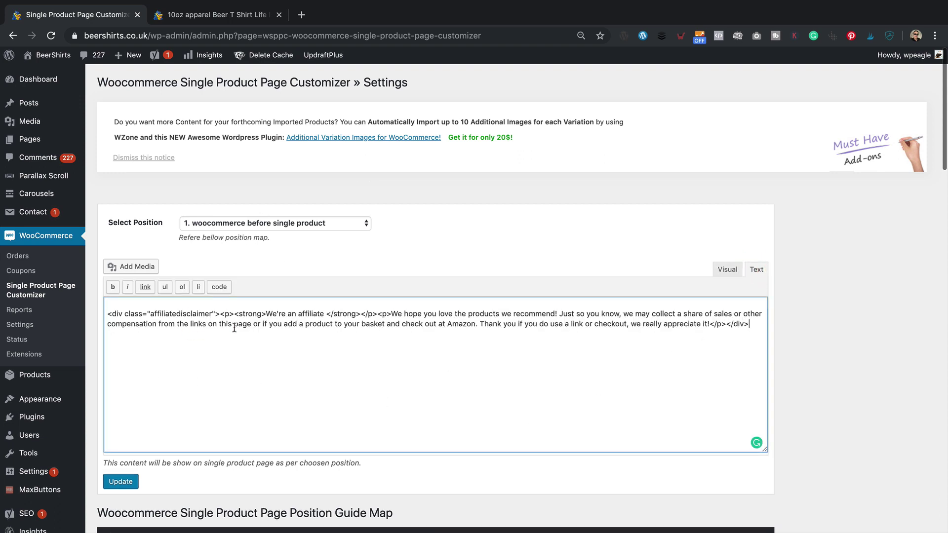
click(107, 313)
key(BackSpace)
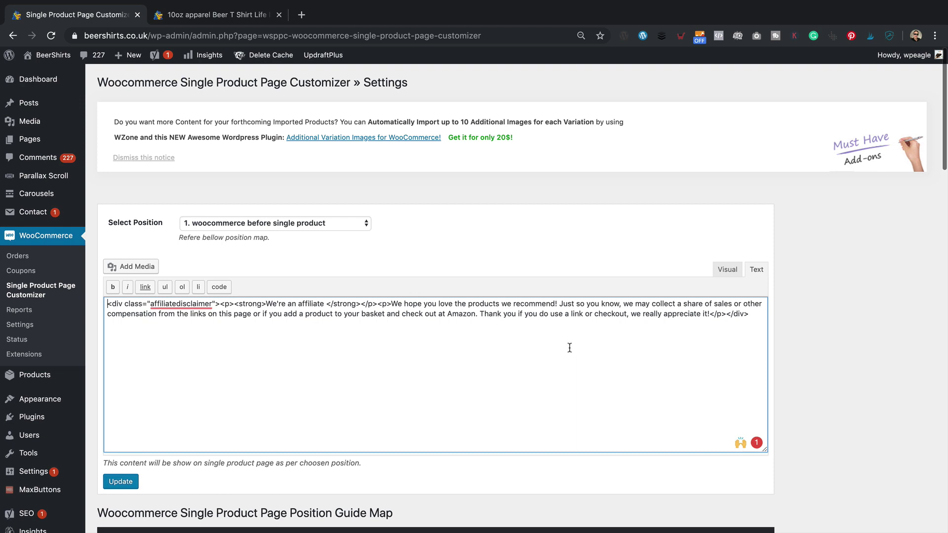
click(326, 303)
key(BackSpace)
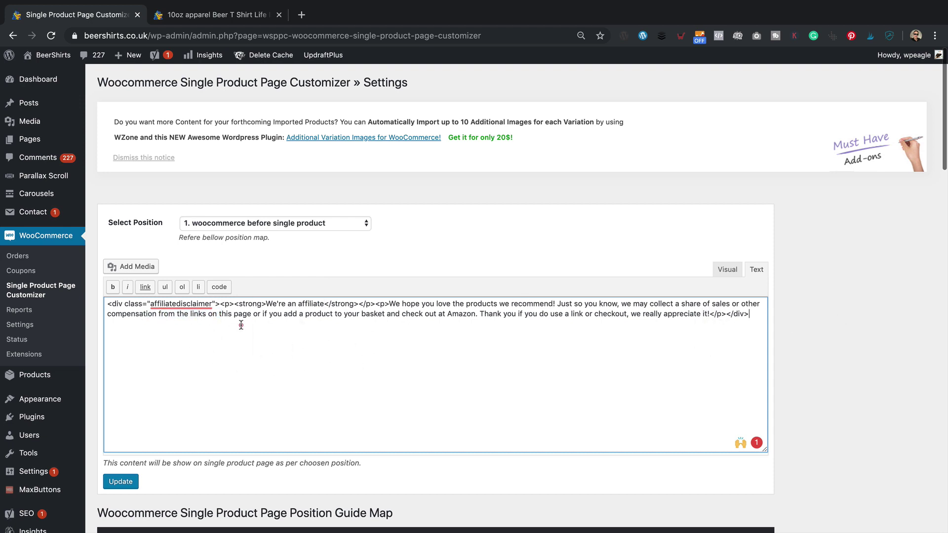
Examine the disclaimer code's basket and Amazon checkout wording, its opening div tag and its main paragraph text
drag(263, 314, 471, 314)
click(468, 329)
drag(220, 304, 107, 304)
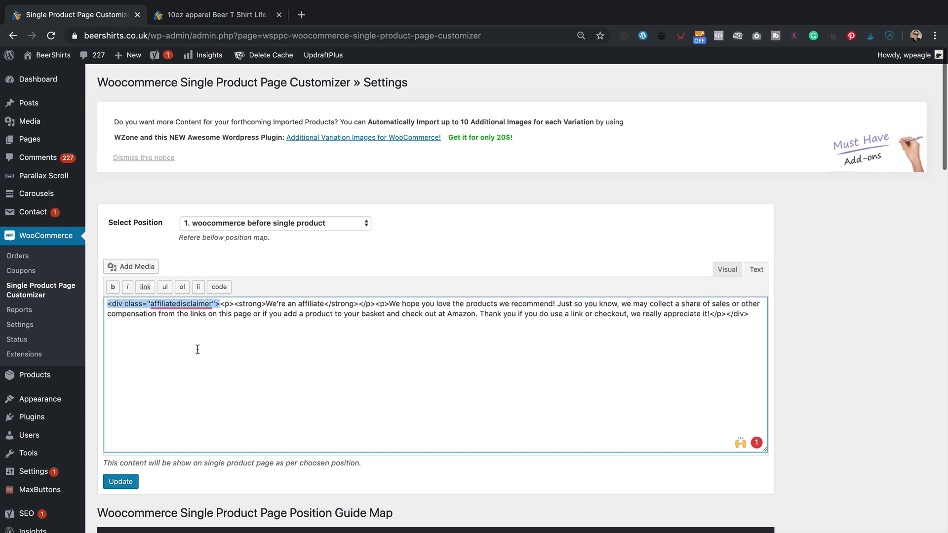
click(356, 349)
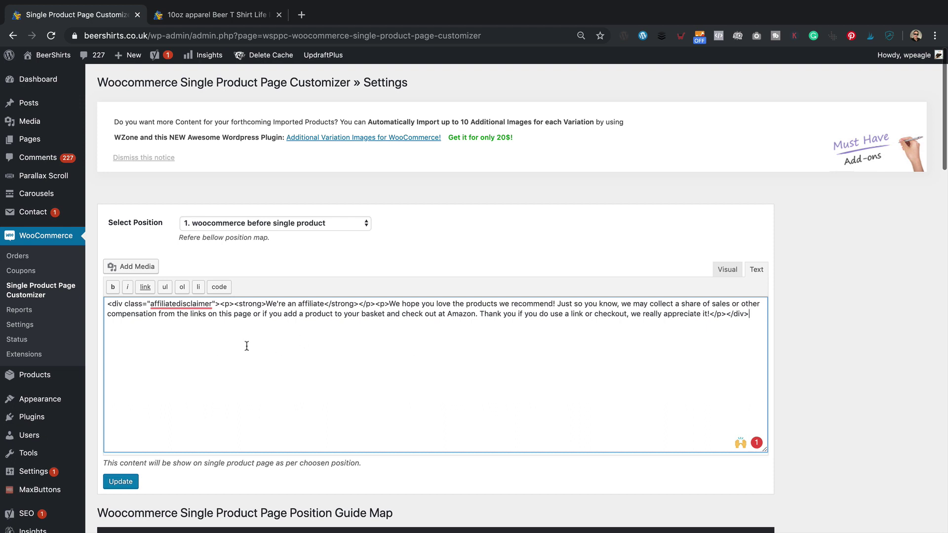
drag(710, 314, 388, 303)
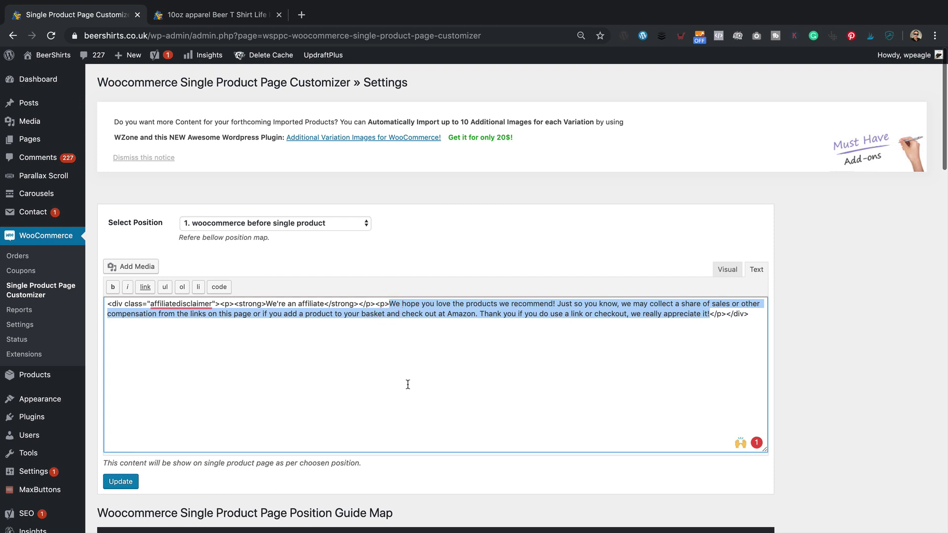
click(341, 328)
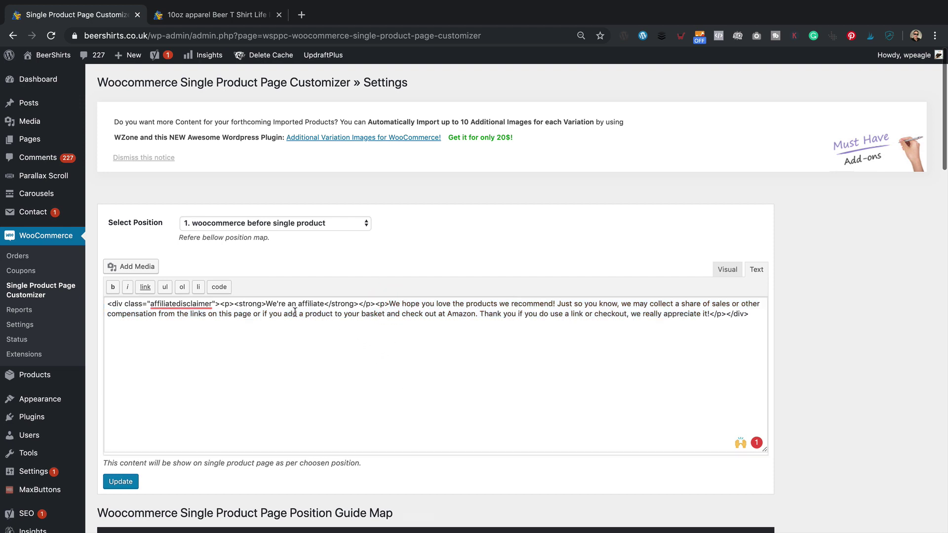
Save the disclaimer at the woocommerce before single product position and reload the 10oz apparel beer T-shirt product page to check it
click(122, 486)
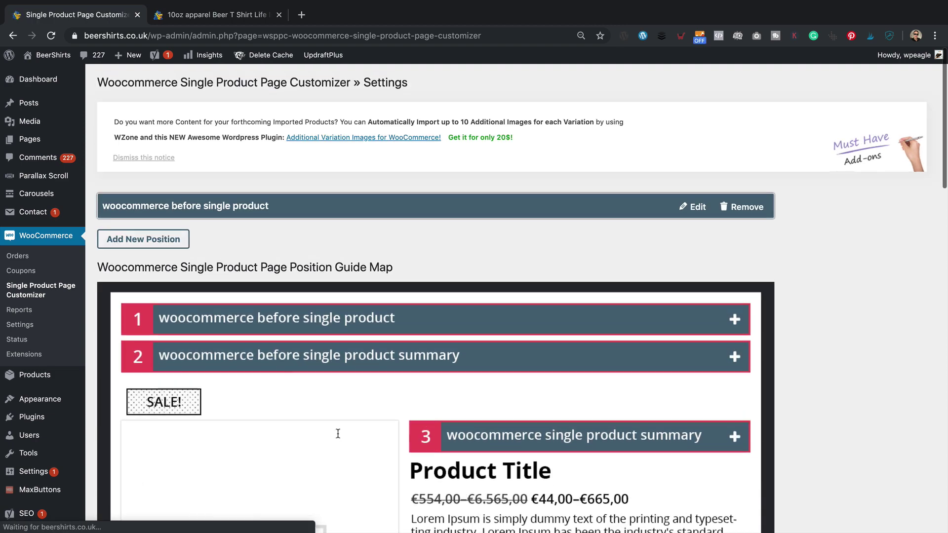
click(225, 16)
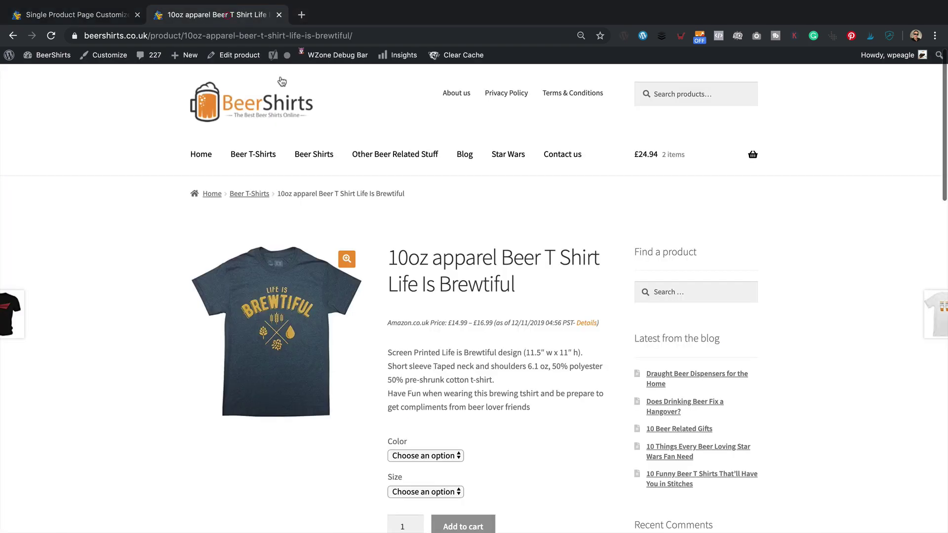
click(52, 36)
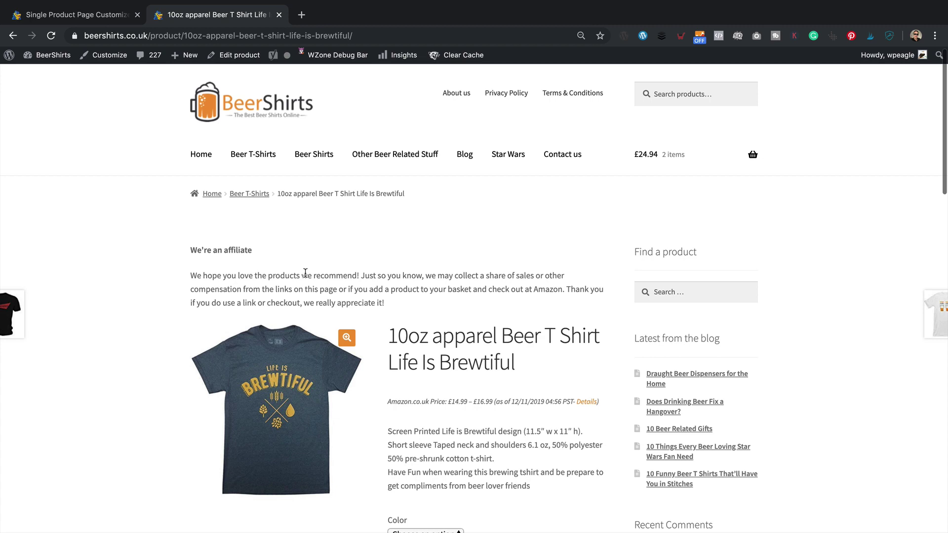
Publish additional CSS giving .affiliatedisclaimer background #dff0d8, border #cae6be 2px solid, padding 20px 10px 0px 20px and bottom margin 40px, and check the product page
click(99, 22)
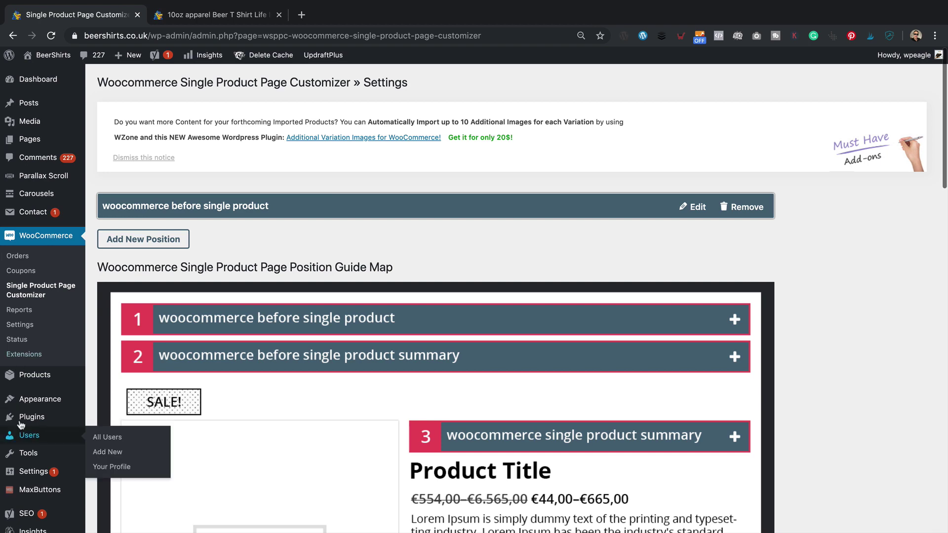
mouse_move(47, 406)
click(133, 415)
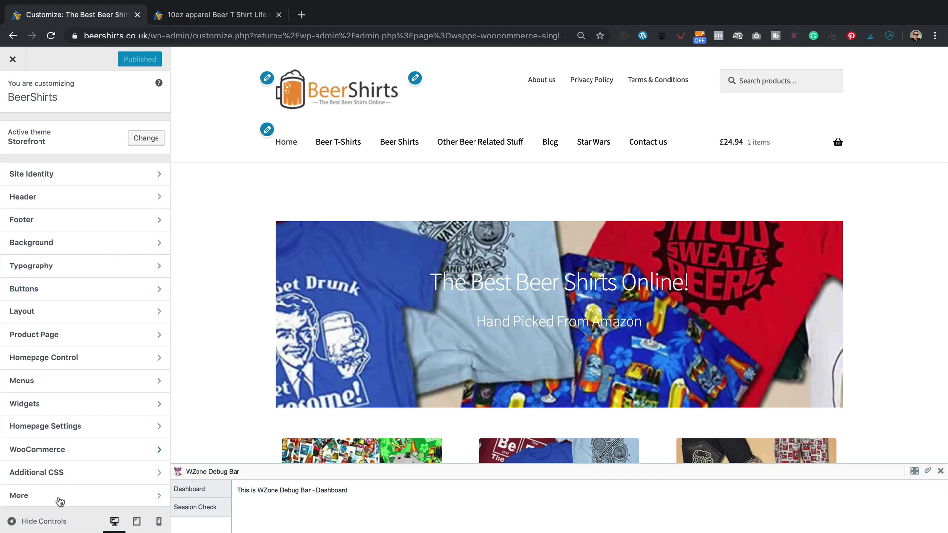
click(85, 471)
click(89, 364)
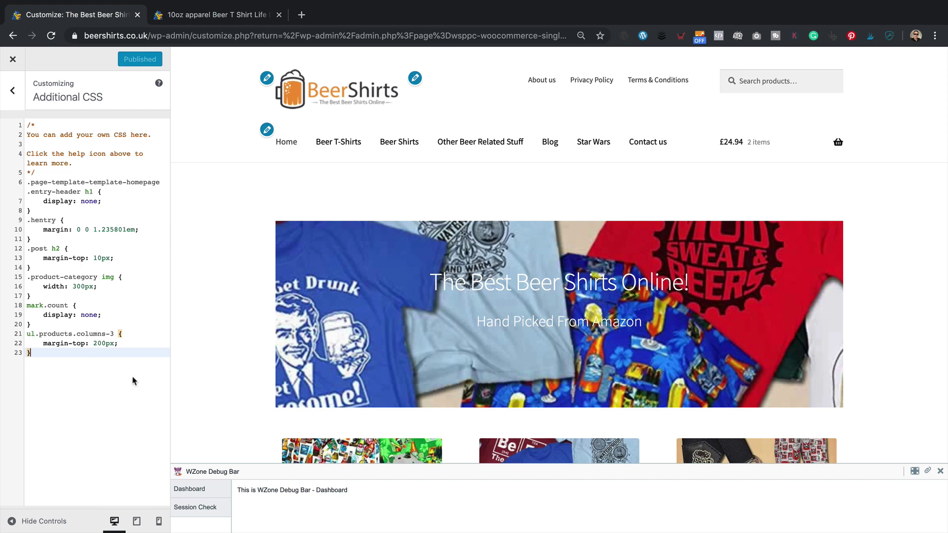
text(.affiliatedisclaimer {     background-color: #dff0d8;     border: #cae6be 2px solid;     padding: 20px 10px 0px 20px;     margin-bottom: 40px; })
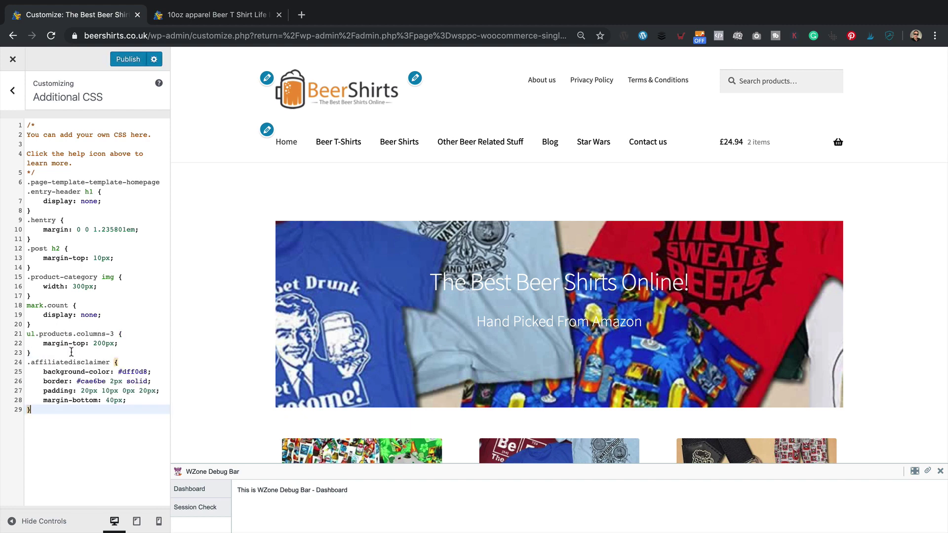
click(128, 59)
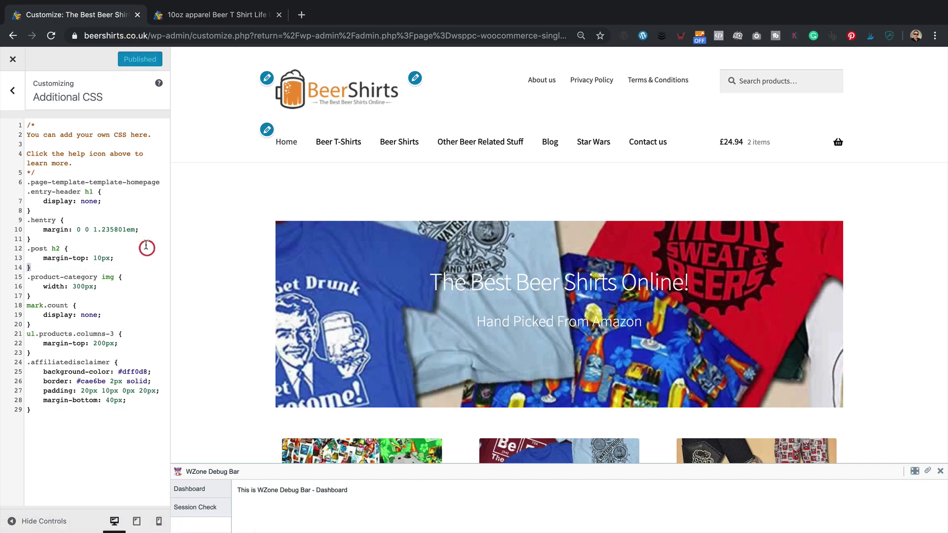
click(200, 15)
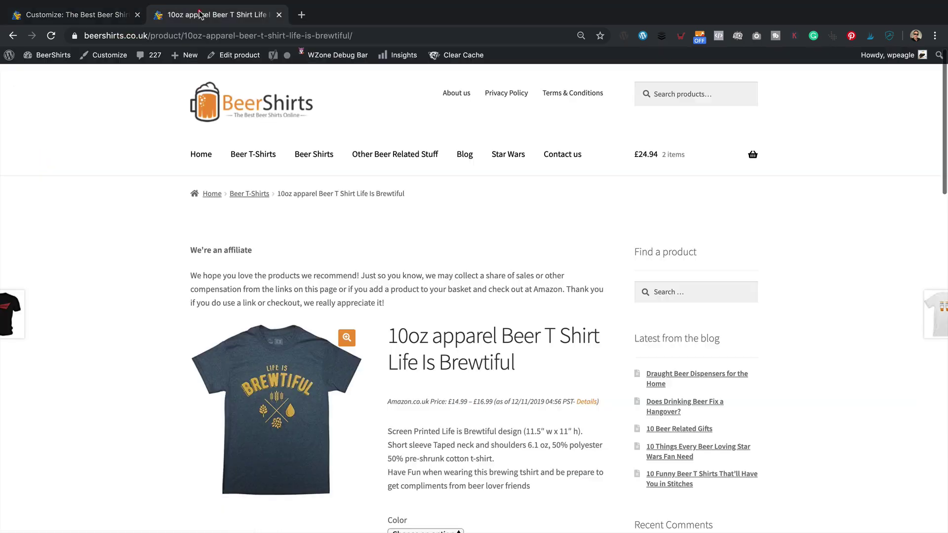
click(52, 36)
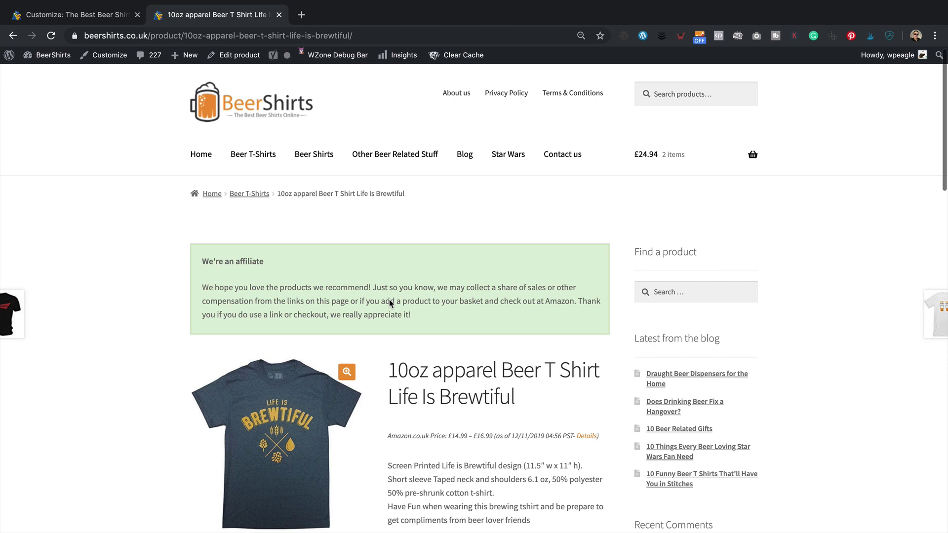
drag(304, 264, 281, 265)
click(207, 261)
click(282, 264)
Format the "We're an affiliate" line in the single product disclaimer as Heading 4, save it and reload the product page to check it
click(94, 14)
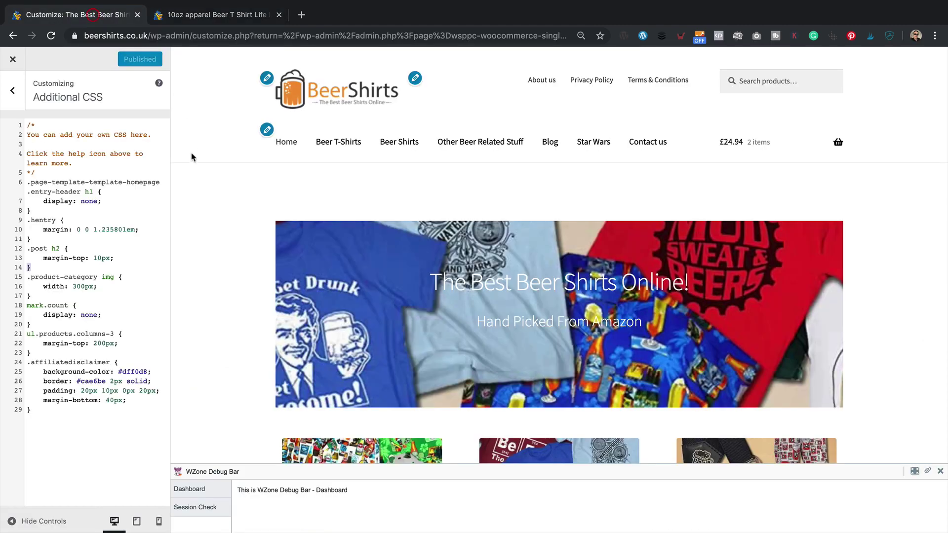
click(15, 60)
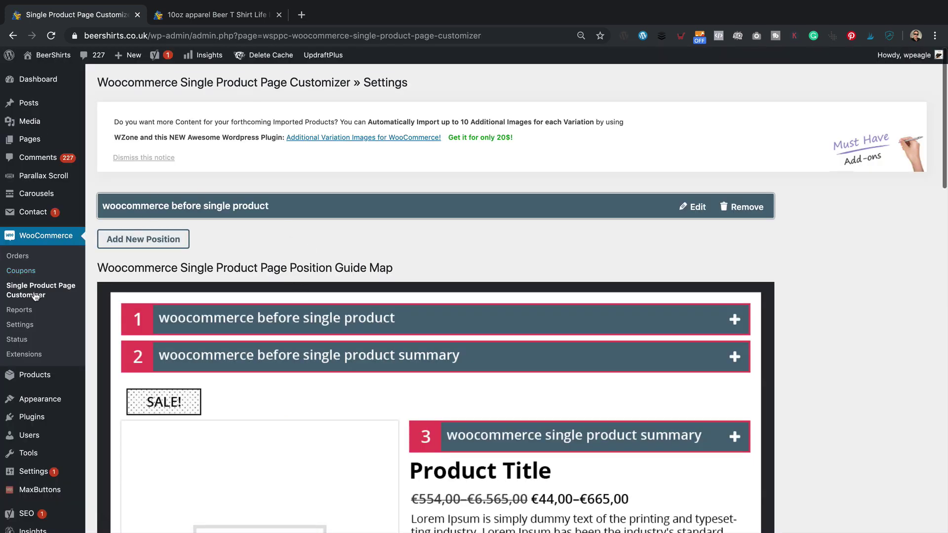
click(422, 335)
drag(198, 298, 120, 299)
click(174, 275)
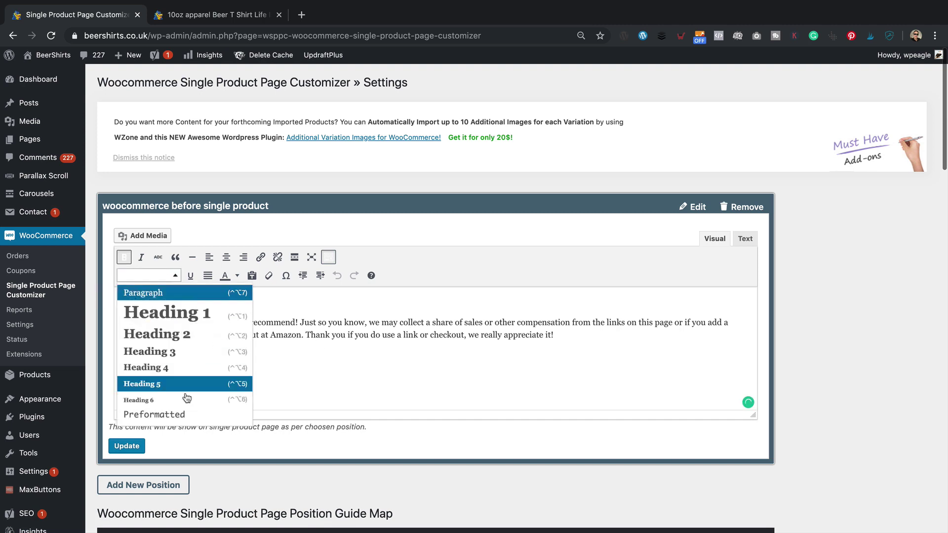
click(200, 368)
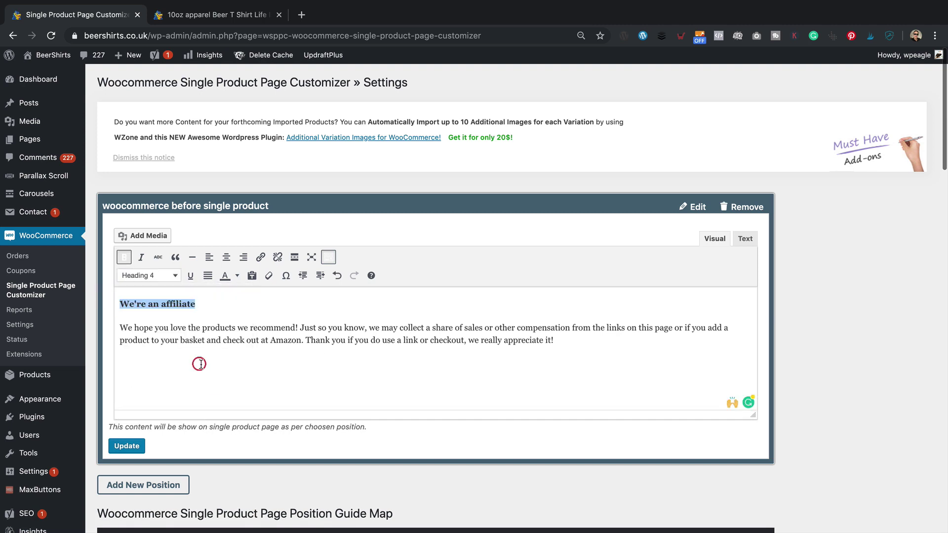
click(126, 446)
click(168, 8)
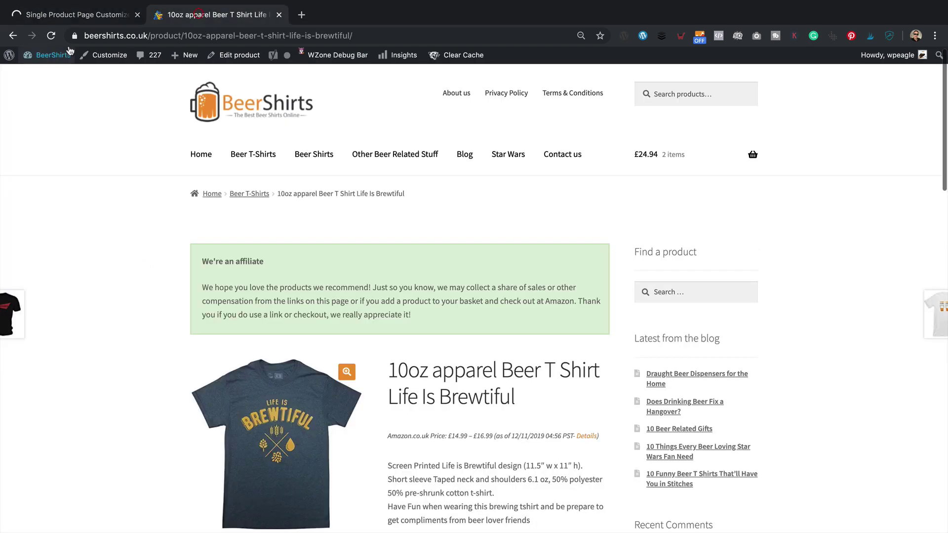
click(51, 37)
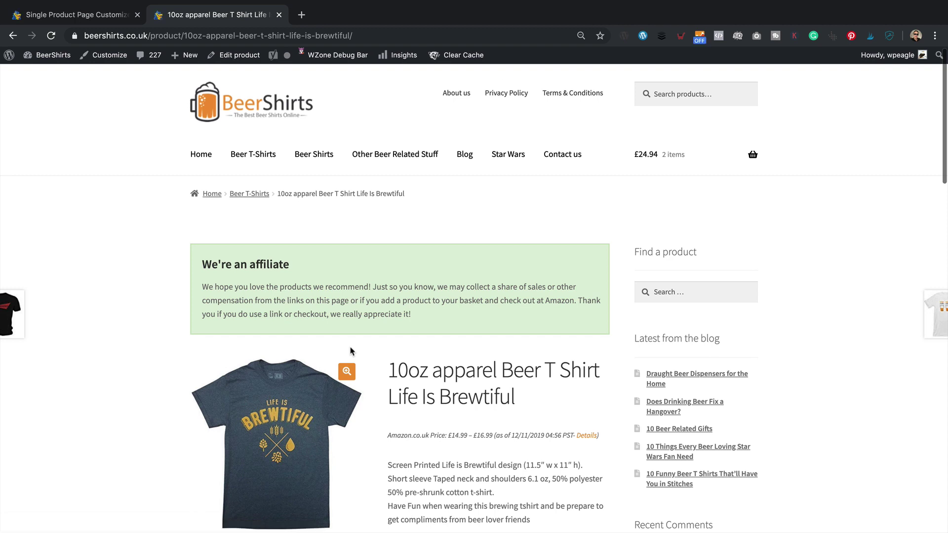
scroll(351, 351, down, 1)
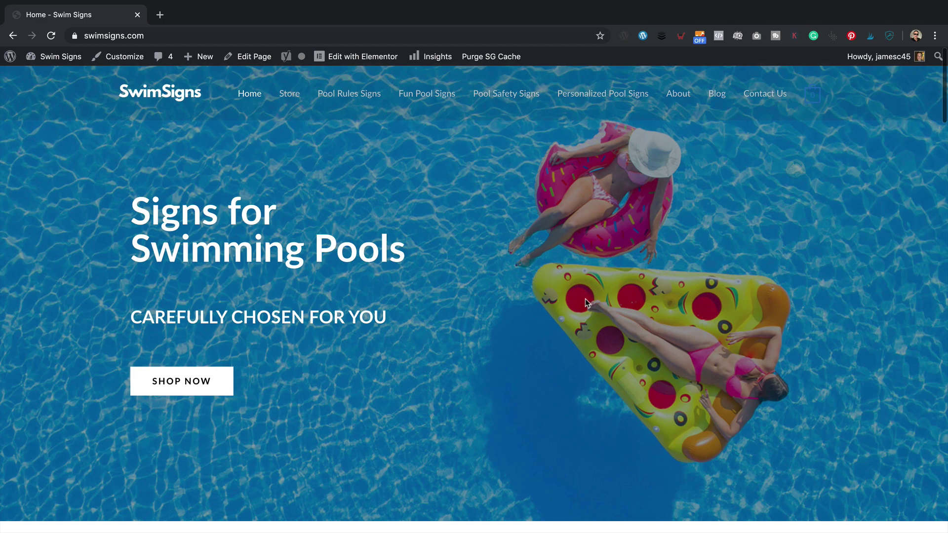
Open the SignJoker "God Bless Our Pool" product from the Swim Signs home page and examine its page layout
scroll(495, 339, down, 15)
scroll(446, 391, down, 12)
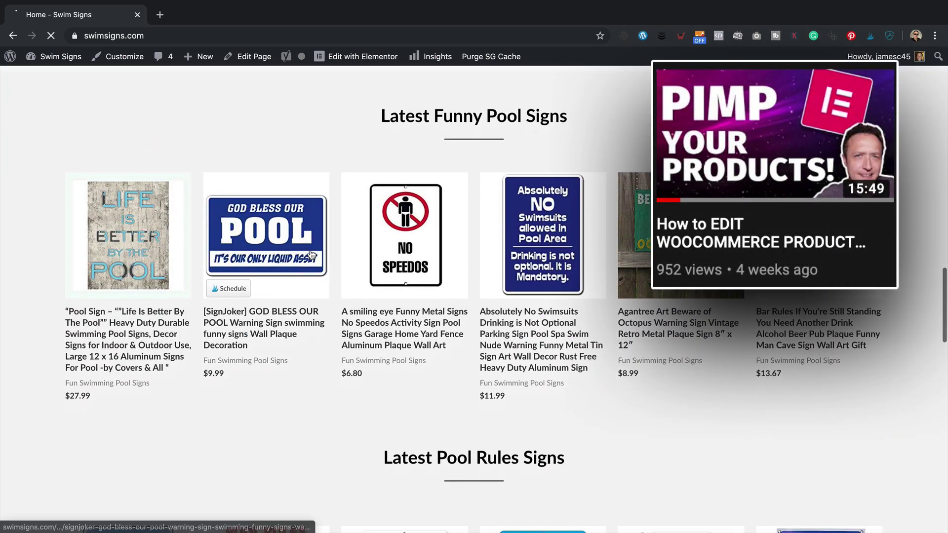
click(312, 255)
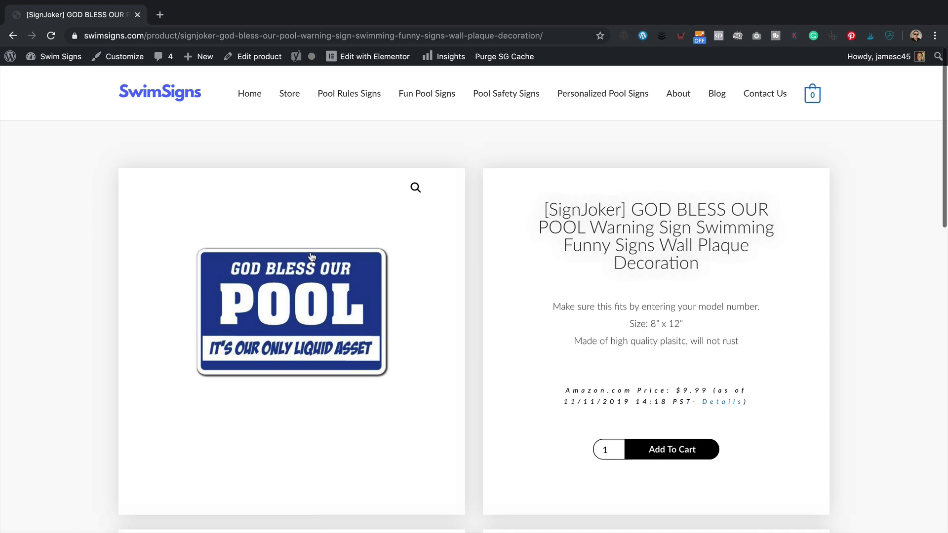
scroll(502, 269, down, 7)
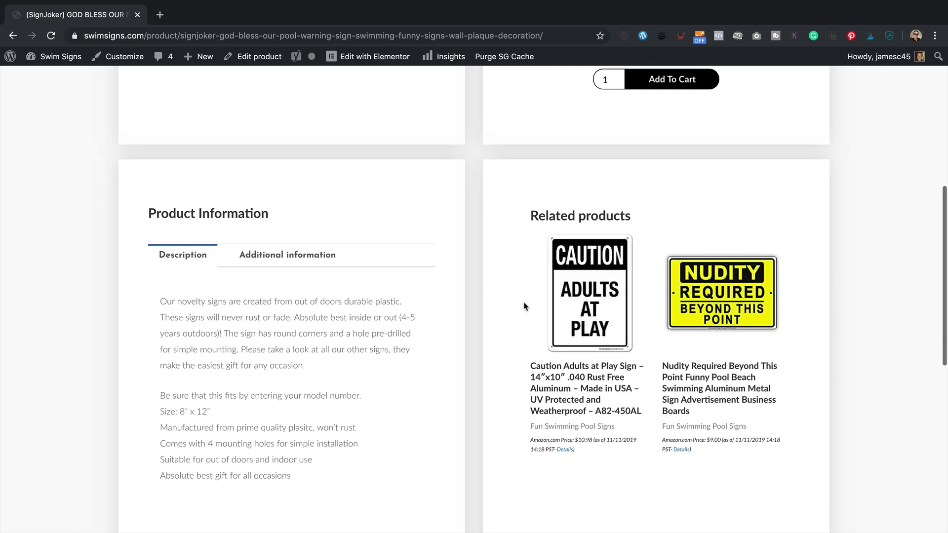
scroll(525, 306, up, 7)
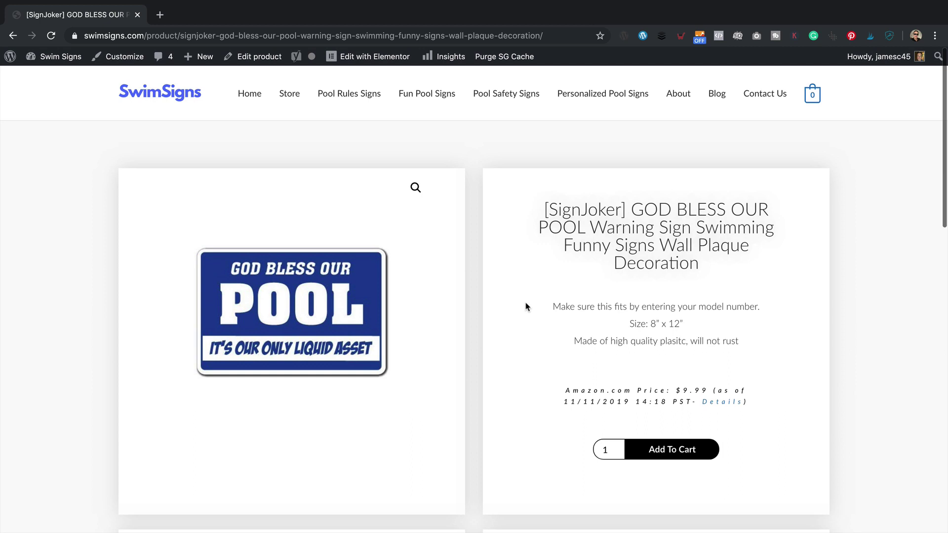
Open the "Pimped Up Product" single product template of Swim Signs in the Elementor editor
mouse_move(54, 57)
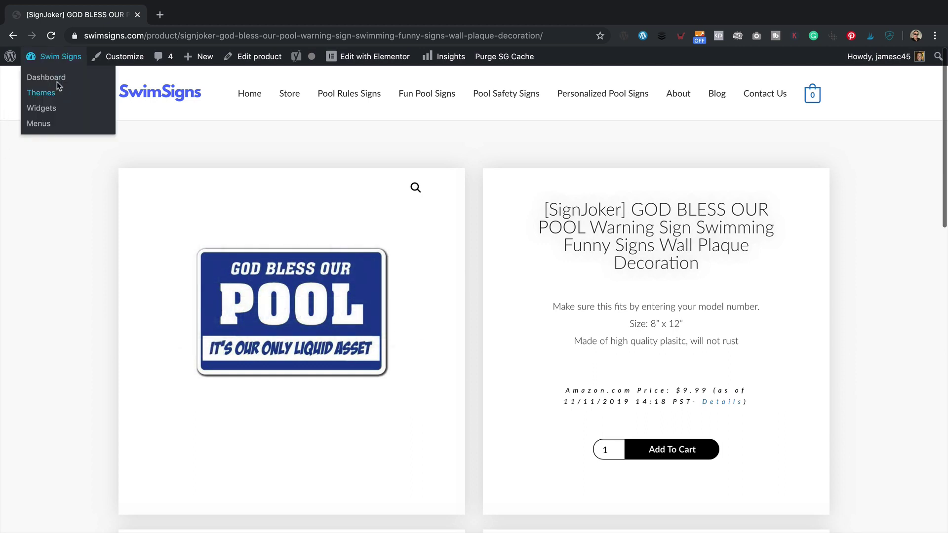
click(60, 79)
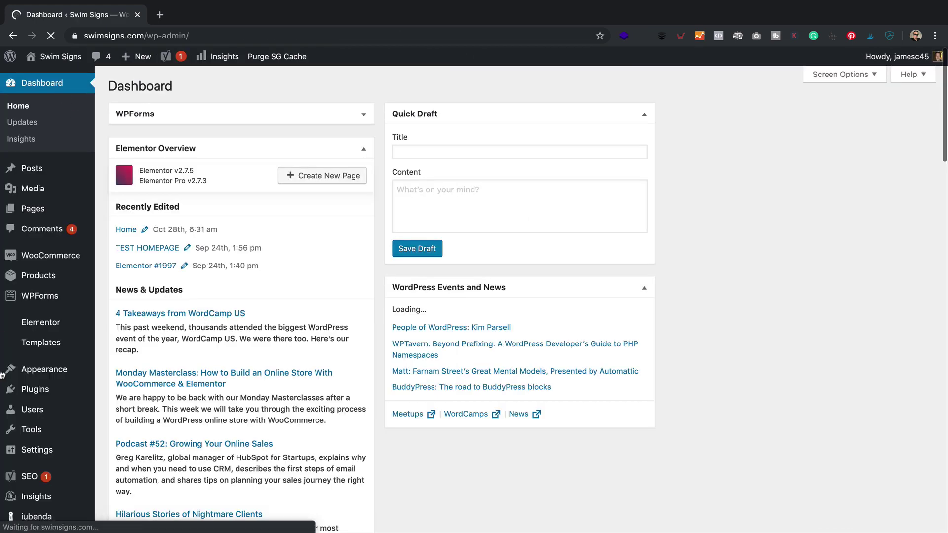
mouse_move(63, 348)
click(126, 379)
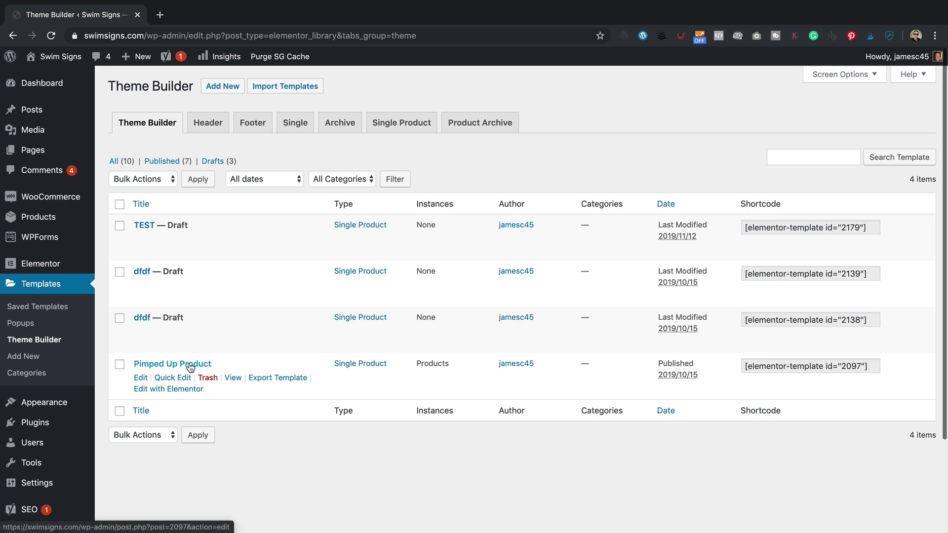
click(192, 392)
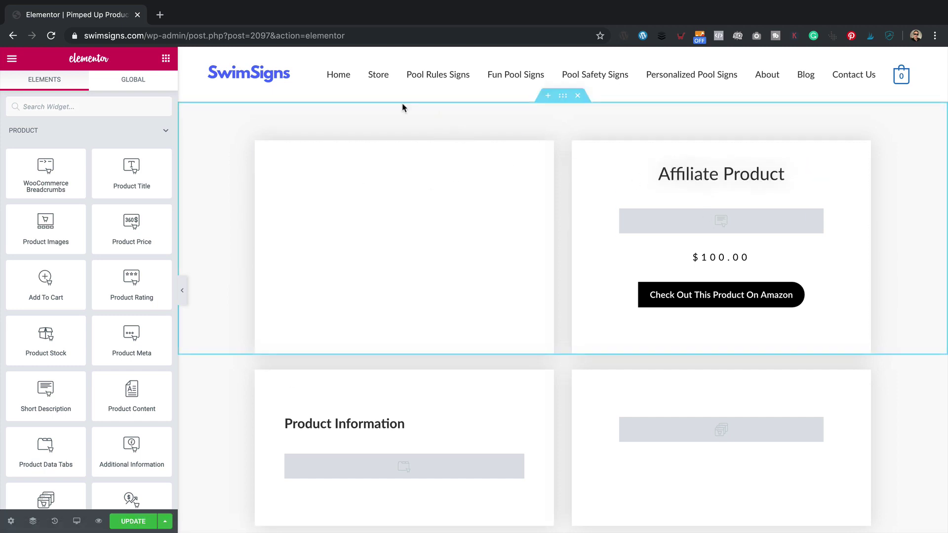
Add a new section above the product section of the template and place an Alert widget in it
click(548, 96)
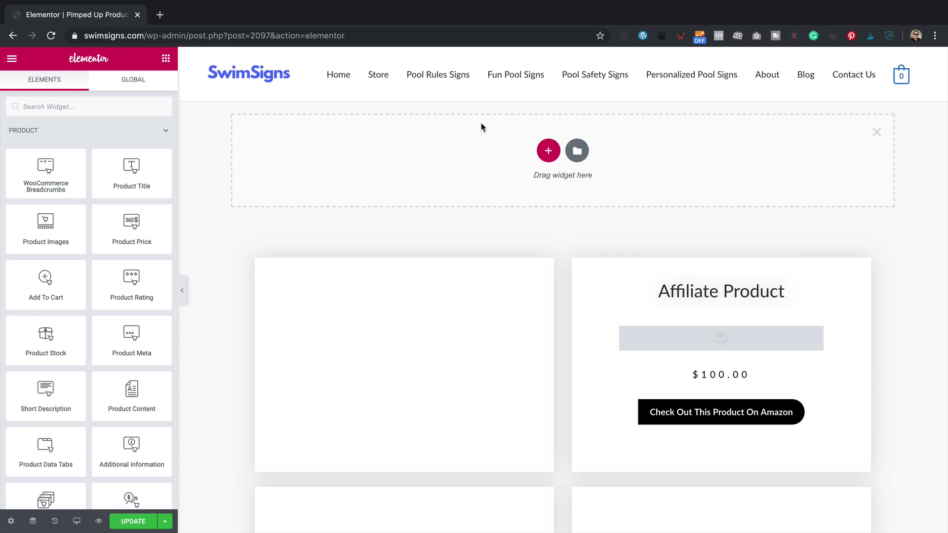
click(118, 109)
text(alert)
drag(46, 148, 484, 179)
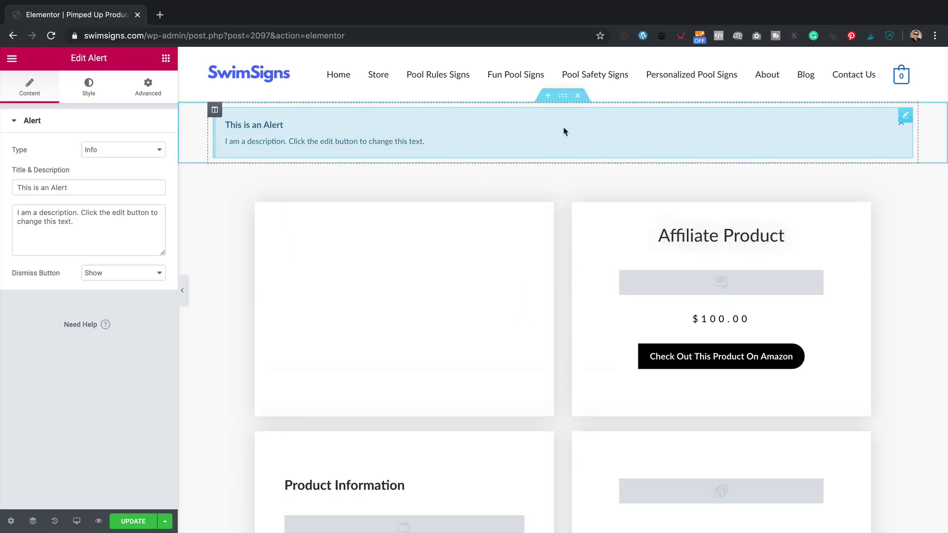
Narrow the alert section's boxed content width to 1068 so it lines up with the product boxes
right_click(564, 95)
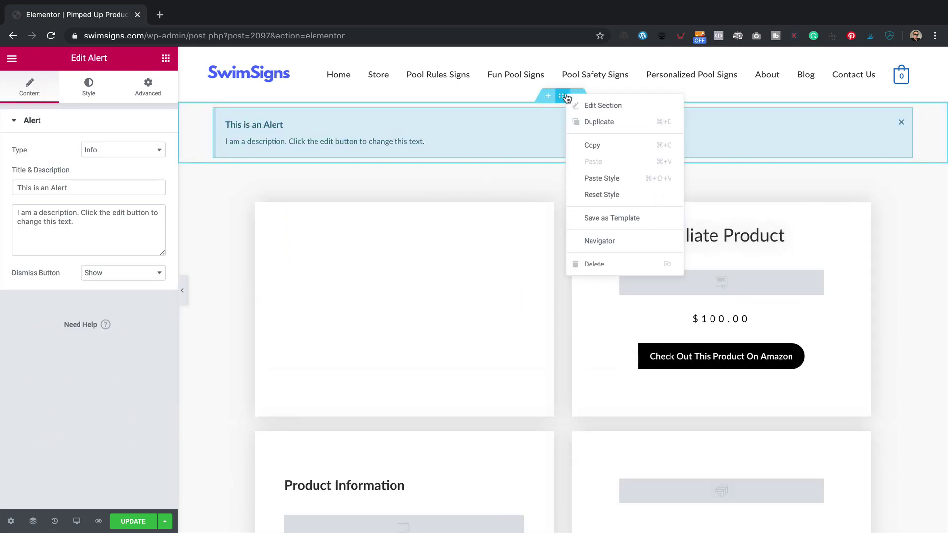
click(597, 106)
drag(15, 218, 71, 226)
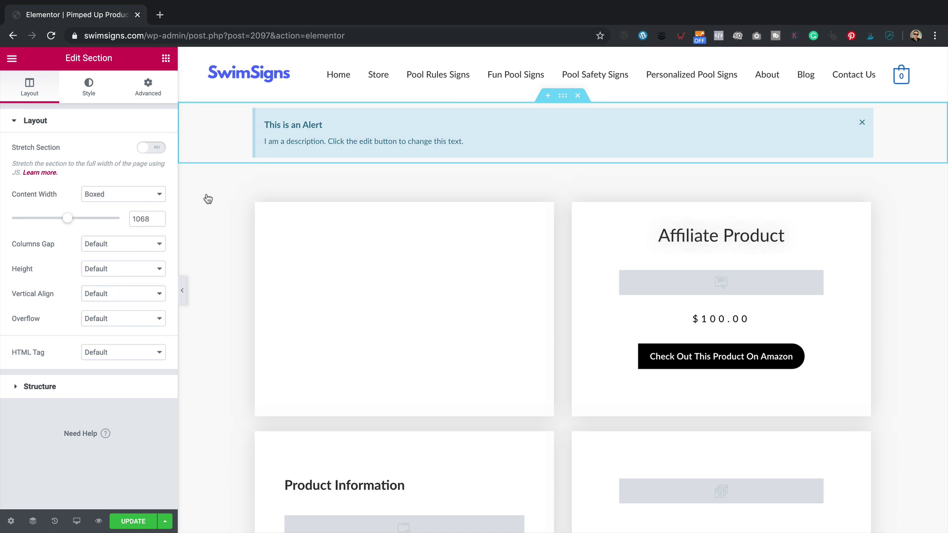
Title the alert "We're an affiliate" and replace its description with the disclaimer paragraph from "We hope you love the products we recommend!" to "we really appreciate it!"
click(333, 134)
drag(87, 188, 22, 186)
text(W)
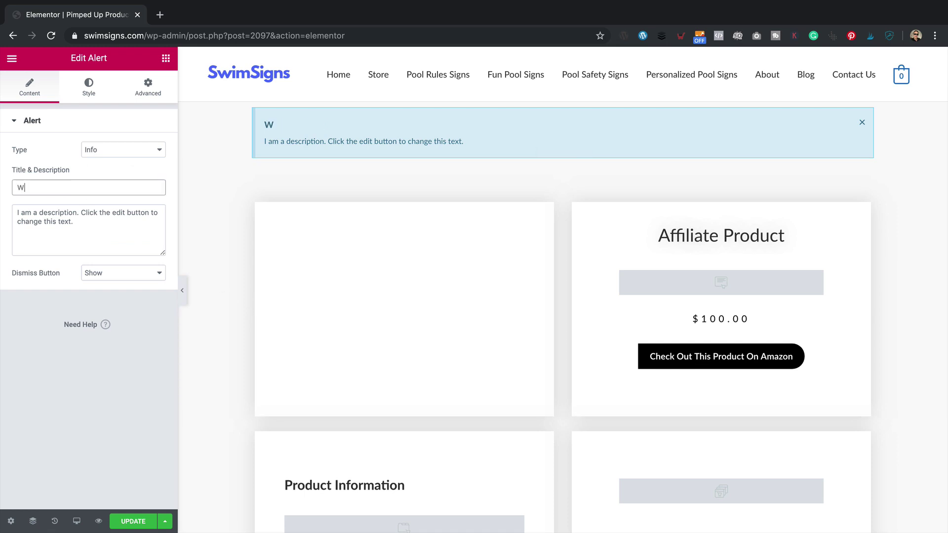
text(e're an affiliate)
drag(119, 222, 18, 212)
key(BackSpace)
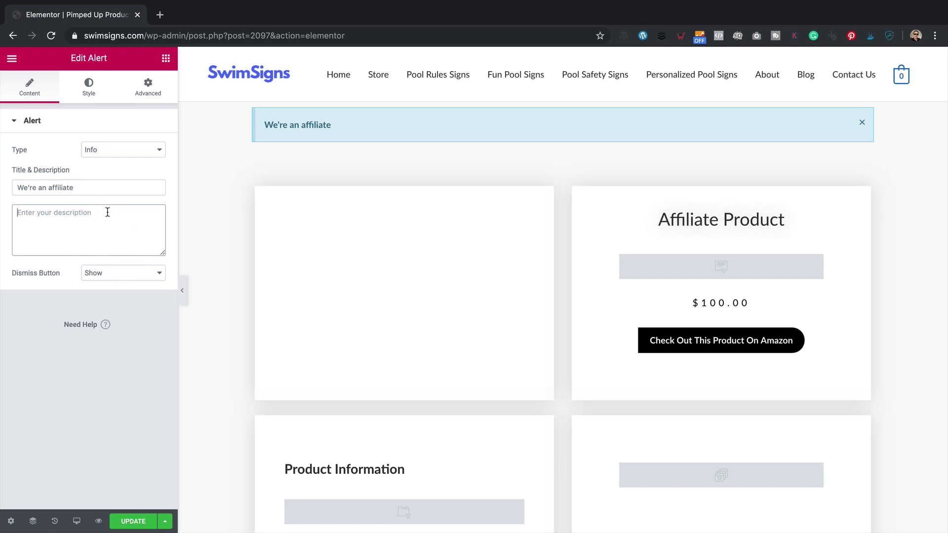
text(We hope you love the products we recommend! Just so you know, we may collect a share of sales or other compensation from the links on this page or if you add a product to your basket and check out at Amazon. Thank you if you do use a link or checkout, we really appreciate it!)
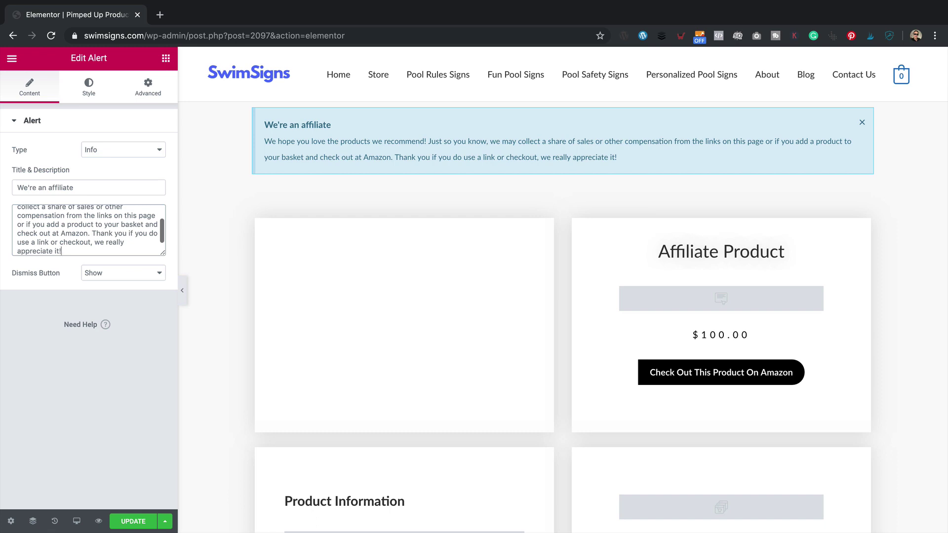
Hide the alert's dismiss button and set the alert type to Success
click(124, 274)
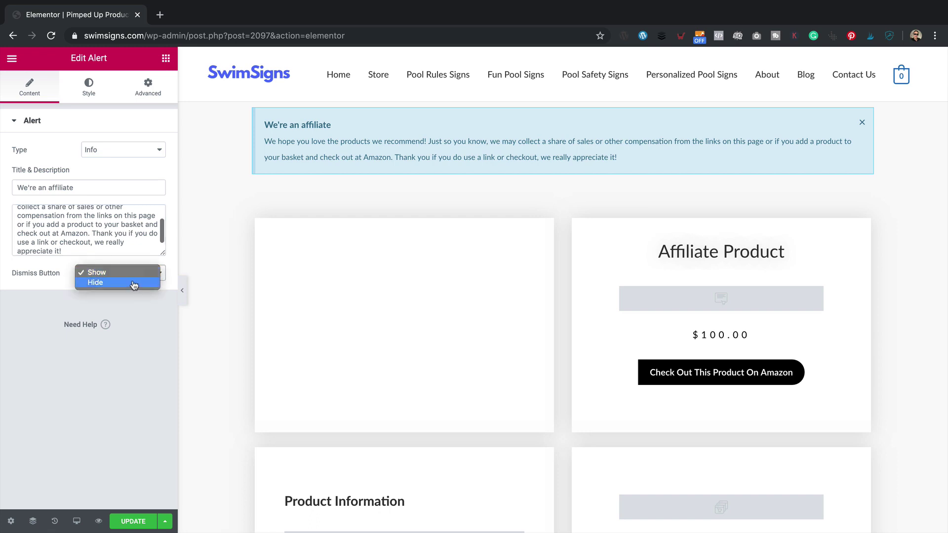
click(133, 284)
click(124, 151)
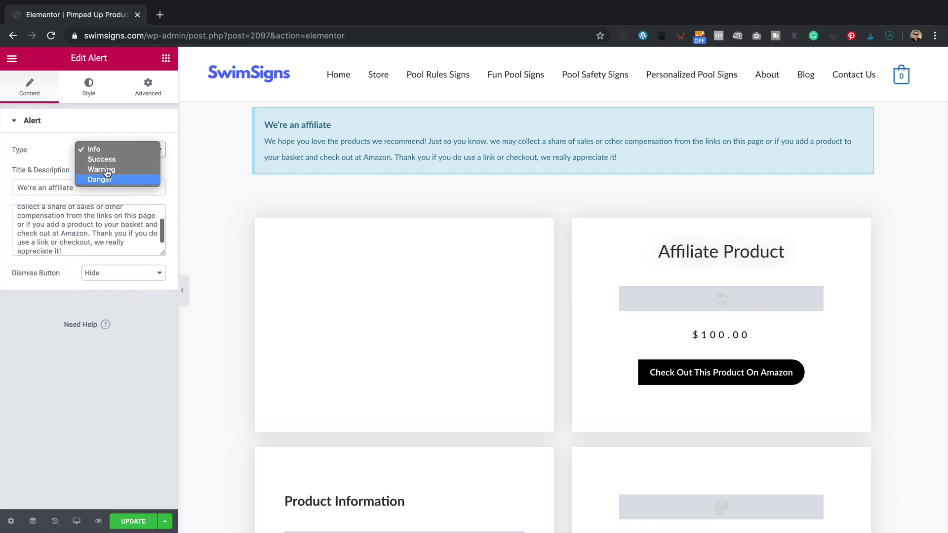
click(111, 160)
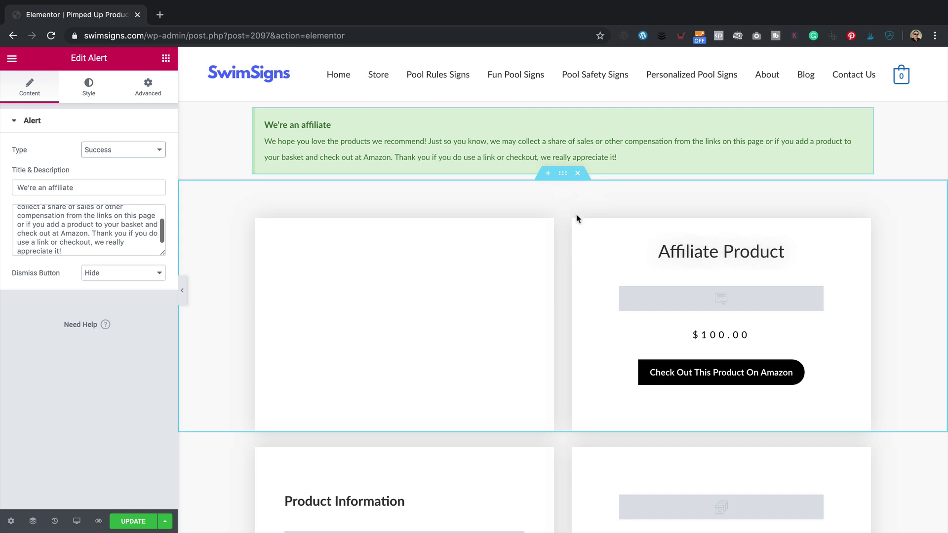
Reduce the top padding of the product section below the alert to 2%
right_click(563, 173)
click(602, 189)
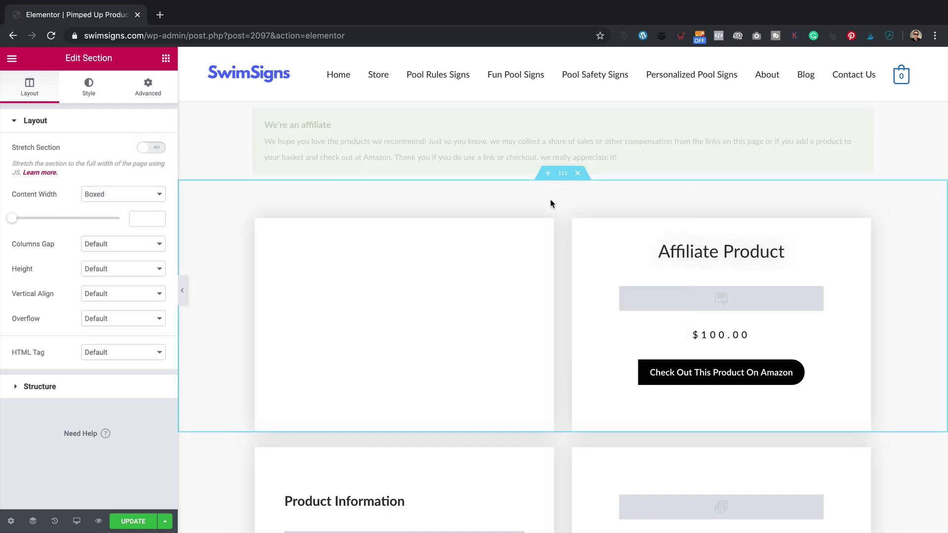
click(149, 90)
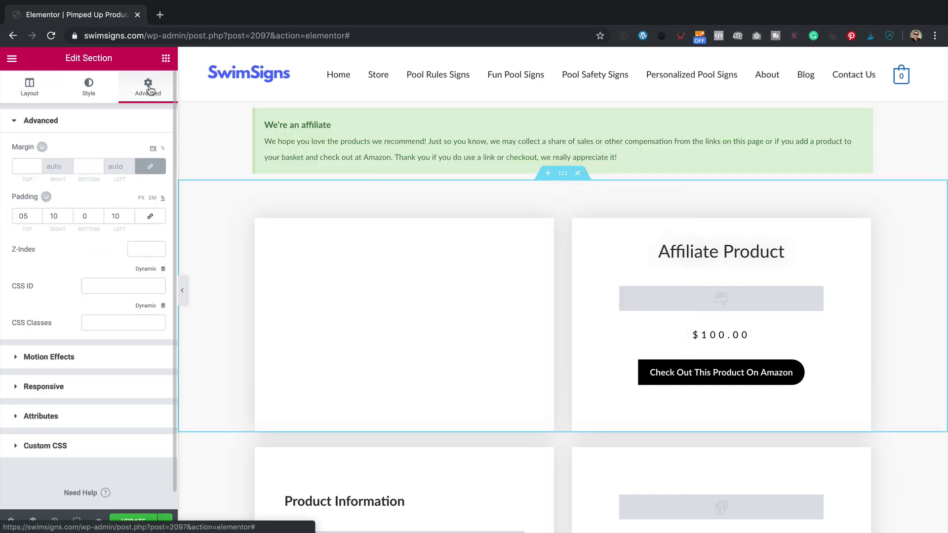
click(31, 217)
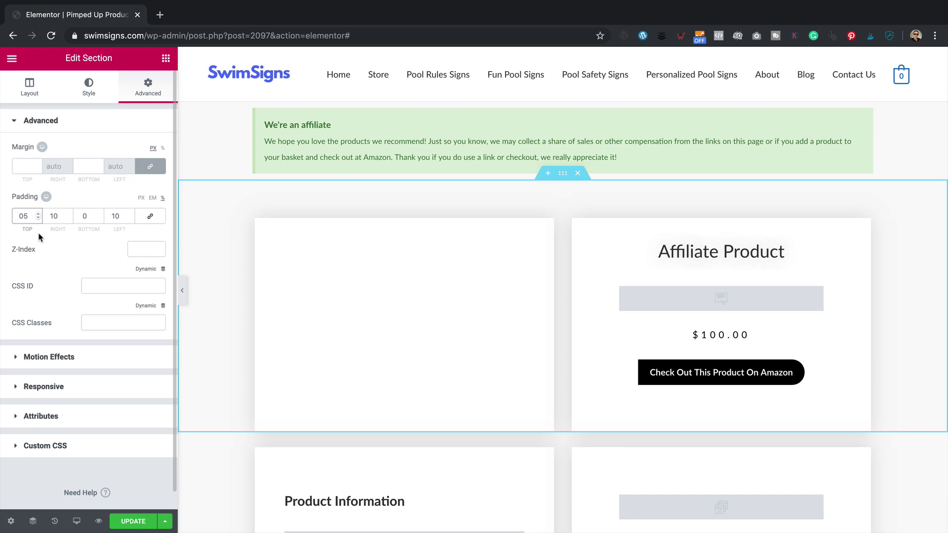
key(BackSpace)
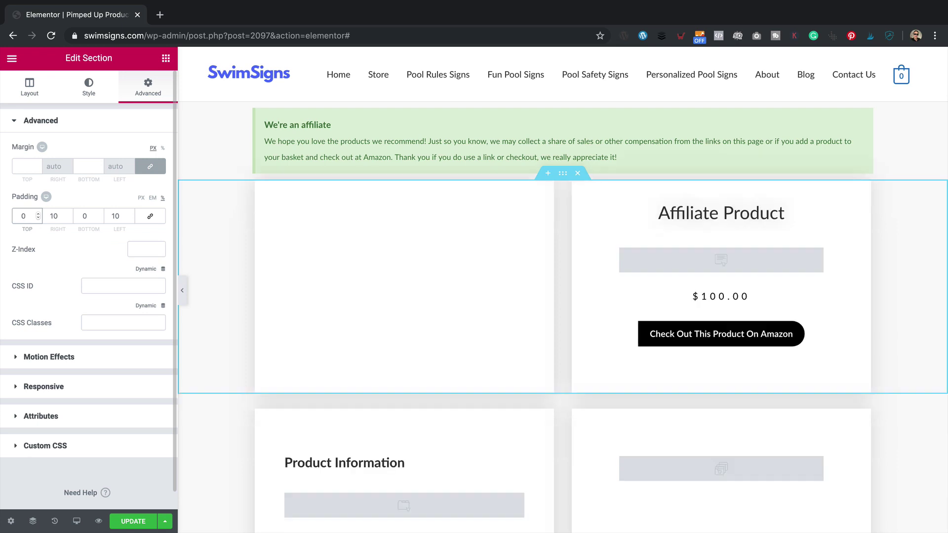
text(1)
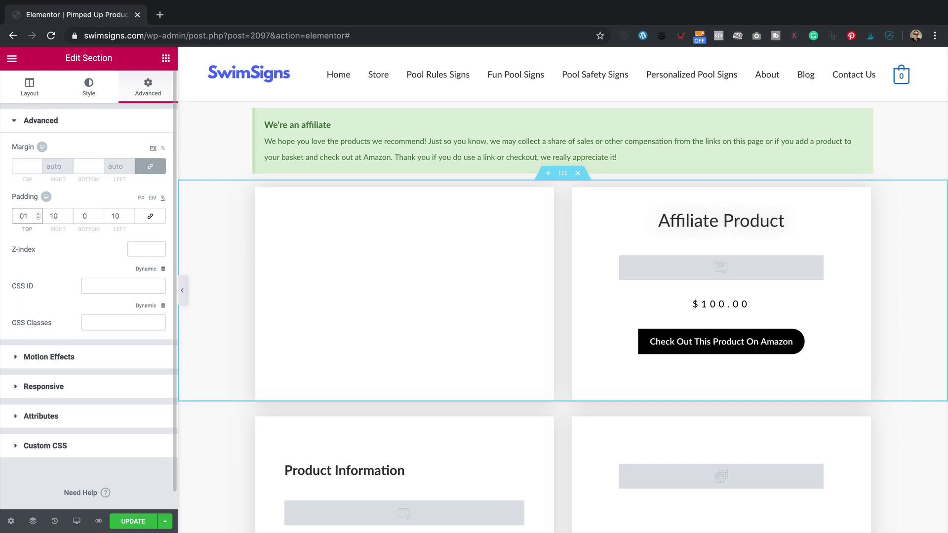
key(BackSpace)
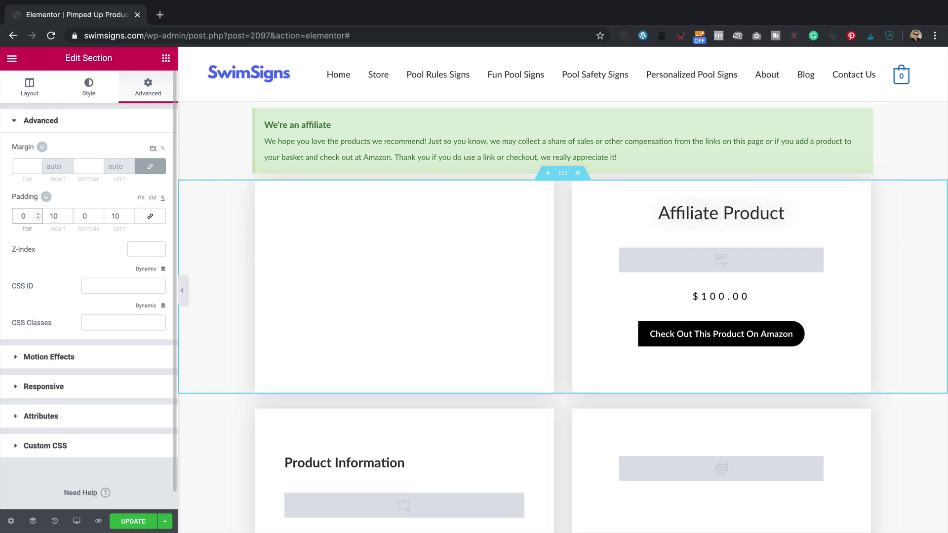
text(2)
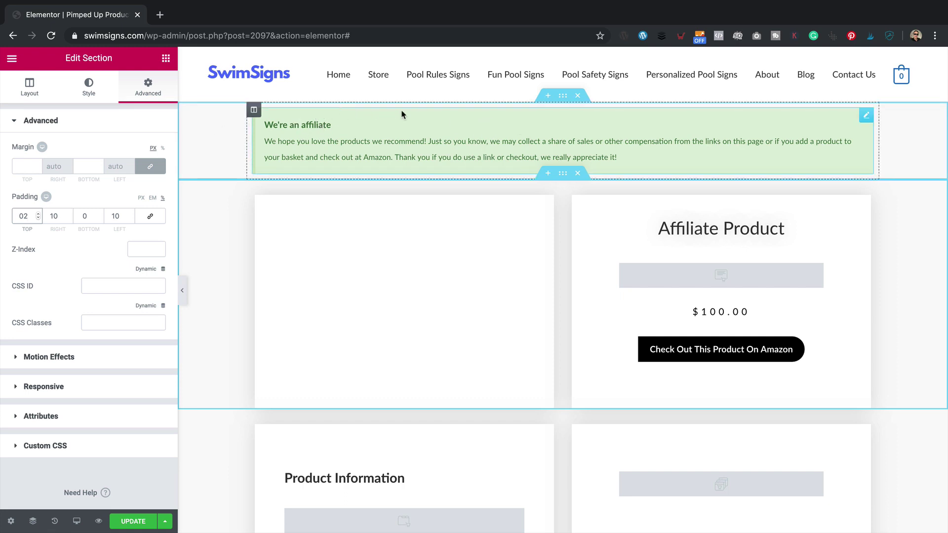
Give the alert section unlinked percentage padding of 2 on top and 0 on the other sides, and update the template
right_click(562, 101)
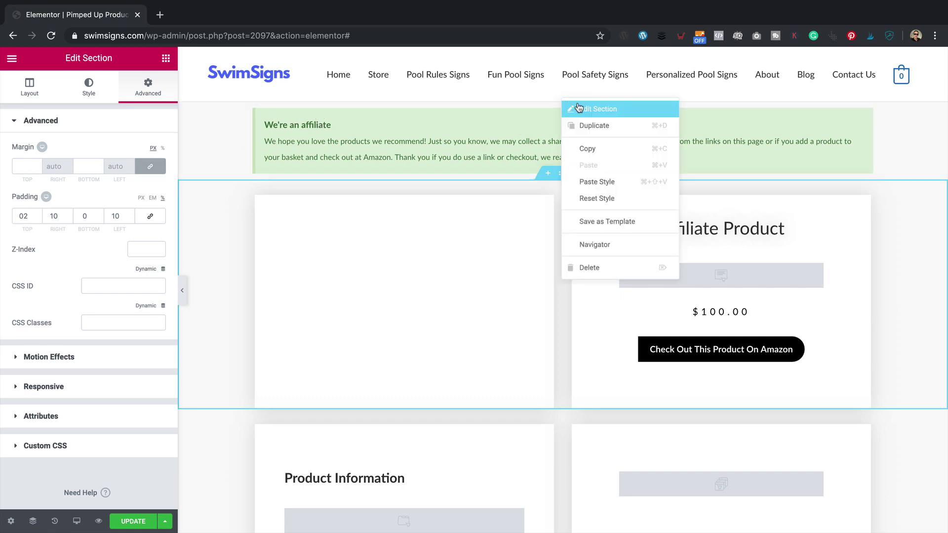
click(593, 106)
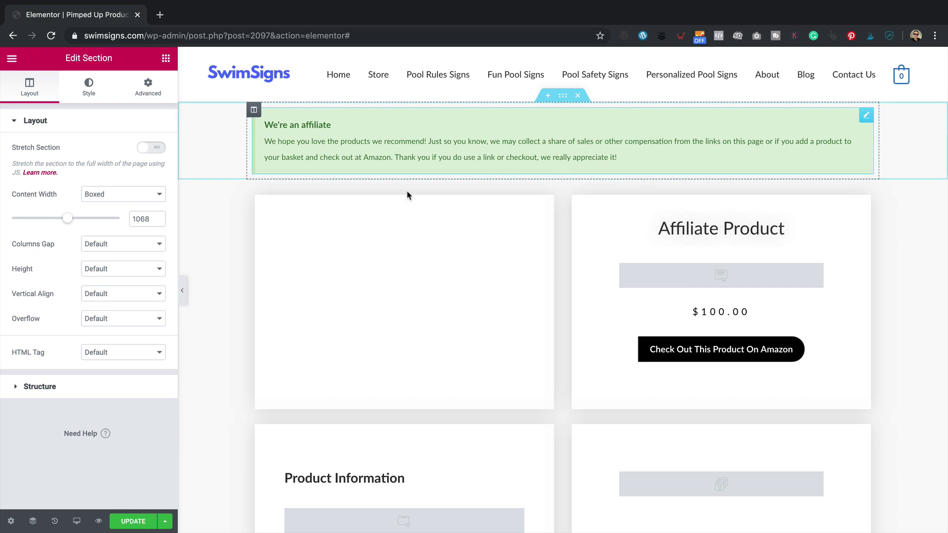
click(105, 91)
click(141, 93)
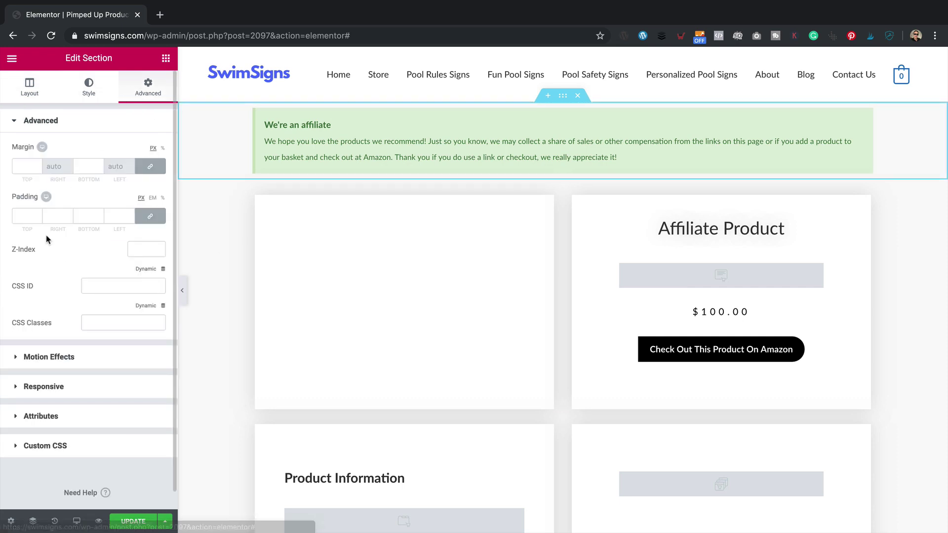
click(163, 199)
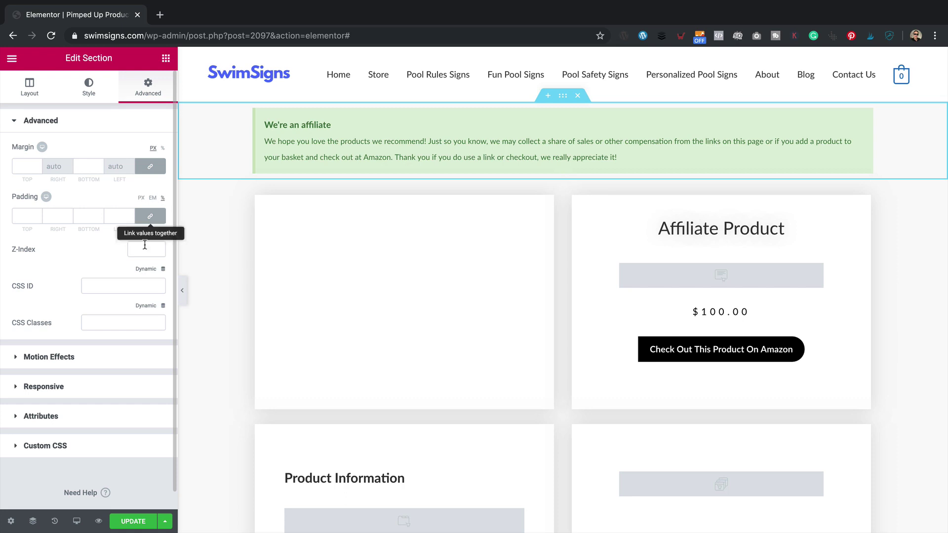
click(37, 216)
text(0)
click(151, 216)
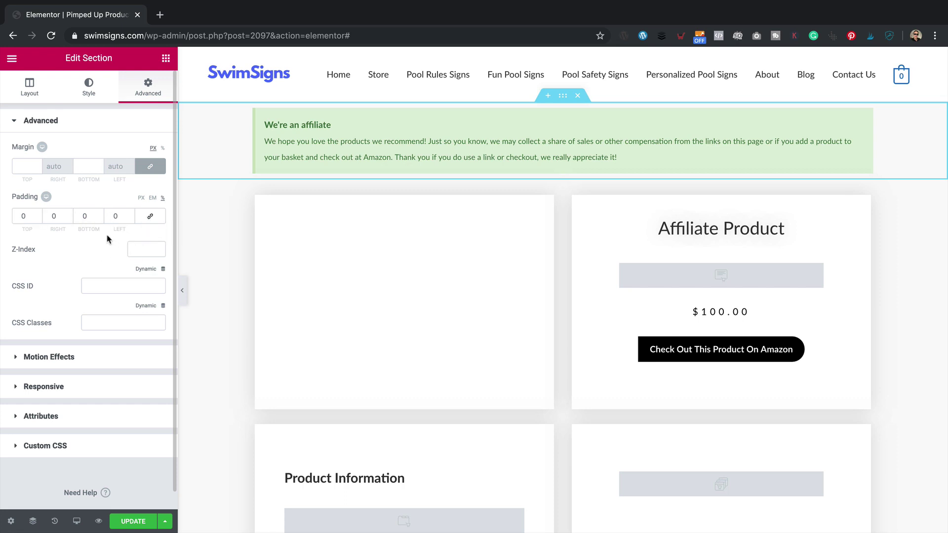
click(33, 218)
text(2)
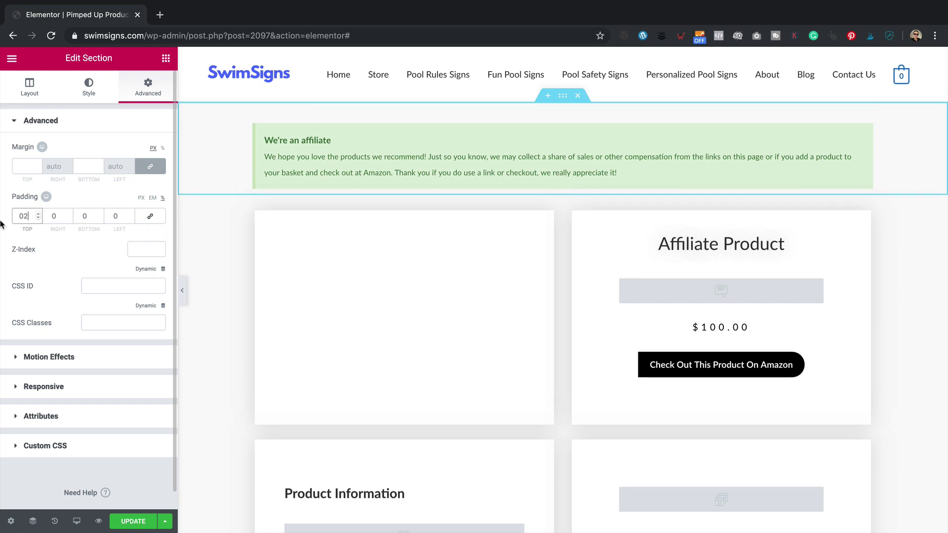
click(133, 521)
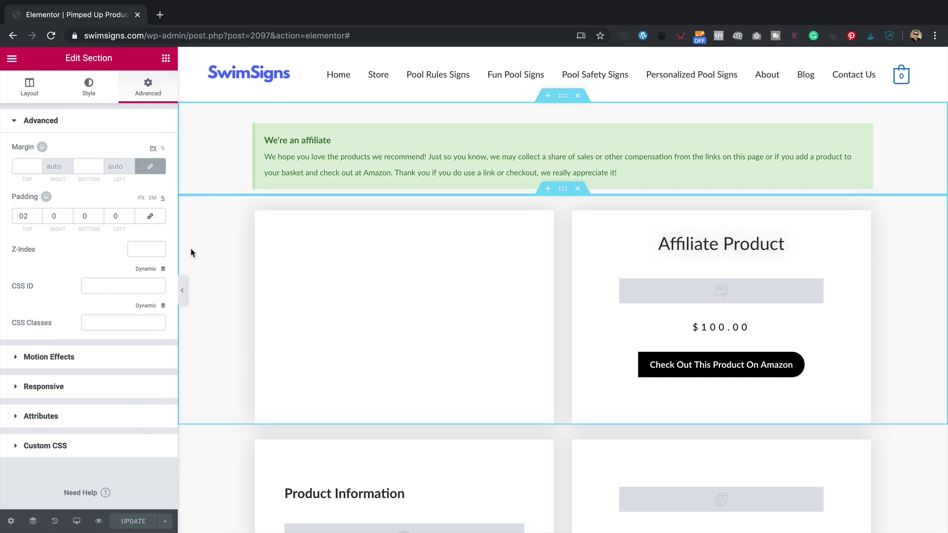
View the template's live page, then open the GOD BLESS OUR POOL sign from the home page and check the disclaimer on its product page
click(12, 58)
click(75, 343)
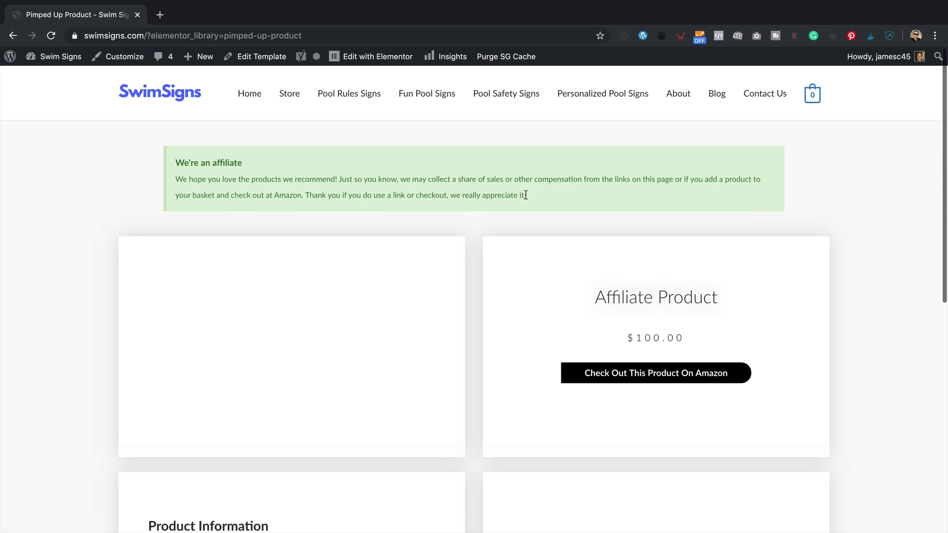
click(249, 94)
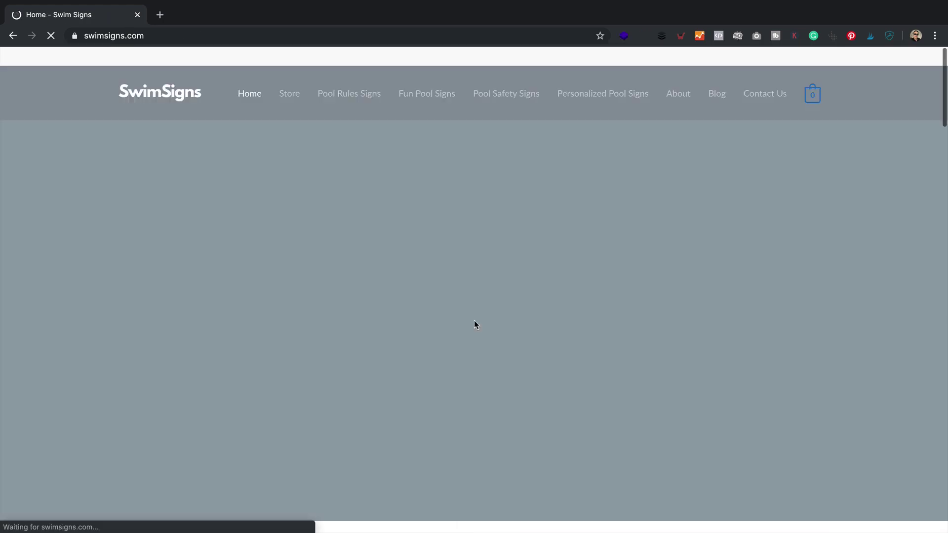
scroll(475, 269, down, 15)
scroll(477, 278, down, 10)
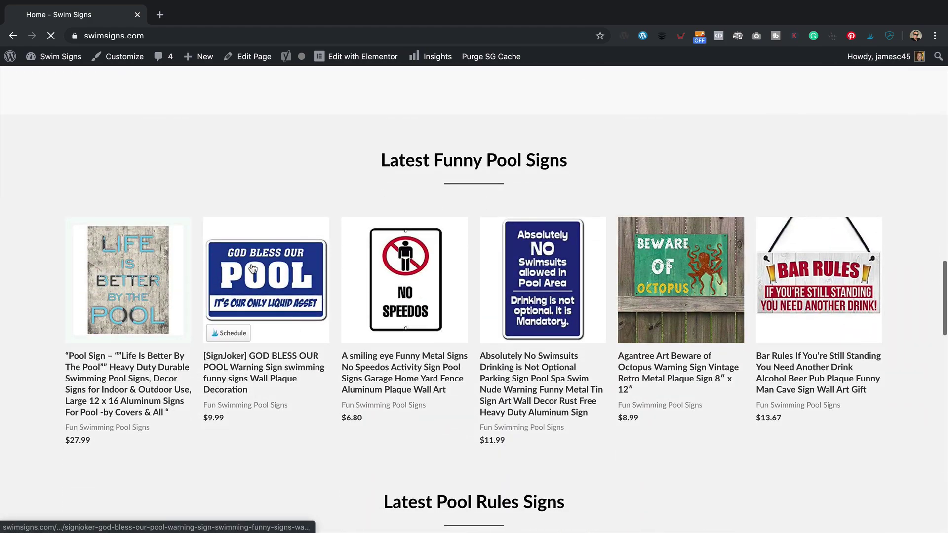
click(253, 269)
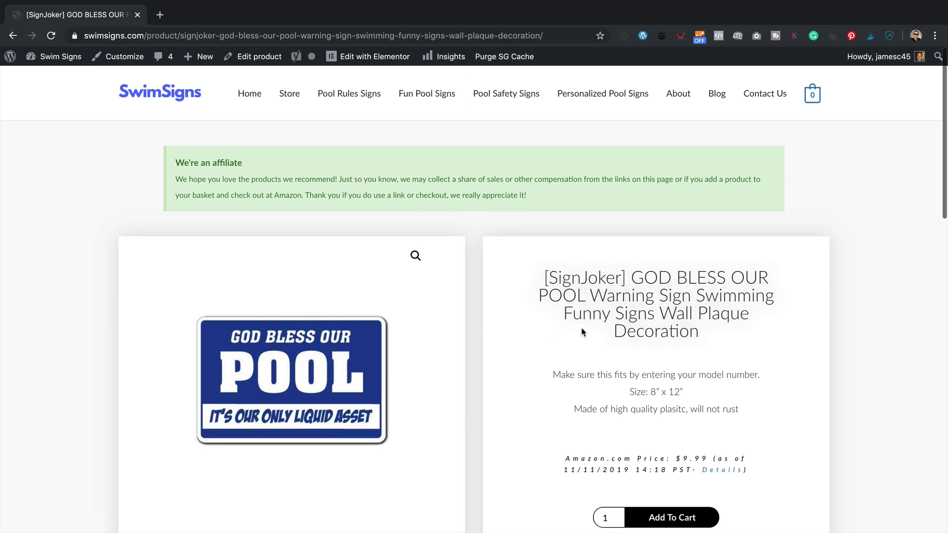
scroll(588, 331, down, 12)
scroll(590, 327, up, 3)
scroll(591, 327, up, 10)
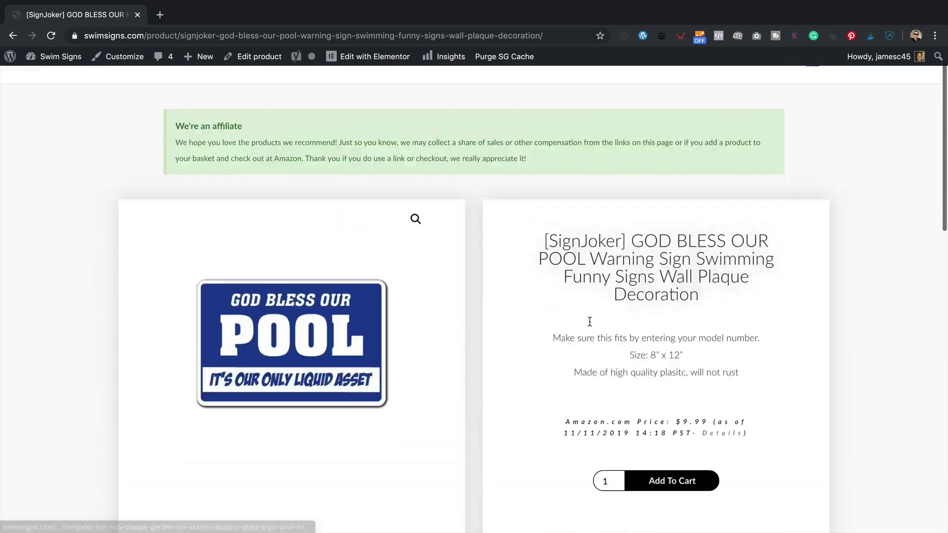